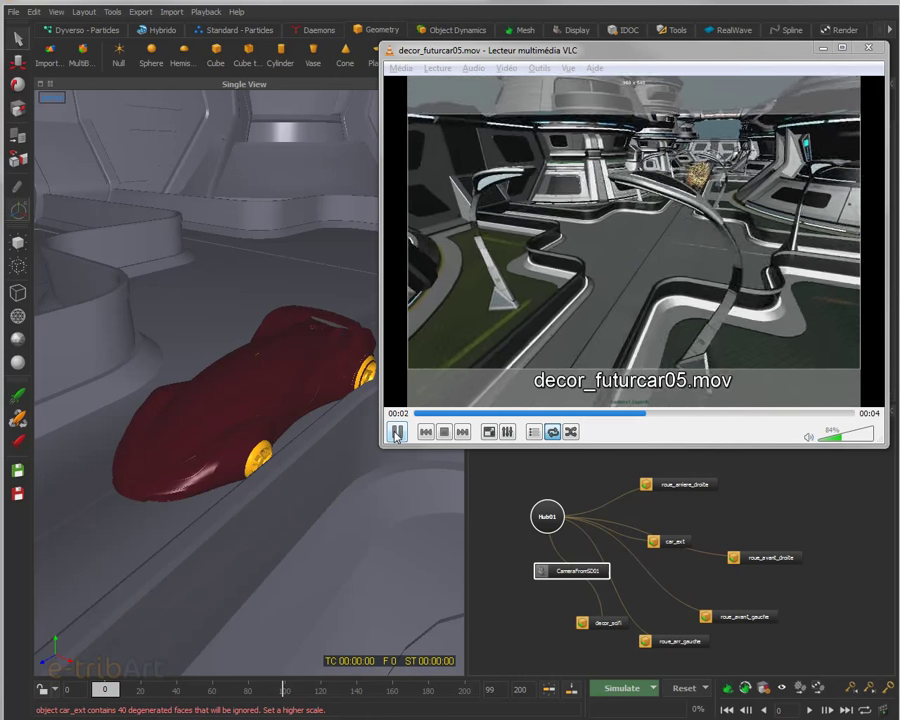
- Pause the decor_futurcar05.mov reference clip and close the video player
left_click(396, 432)
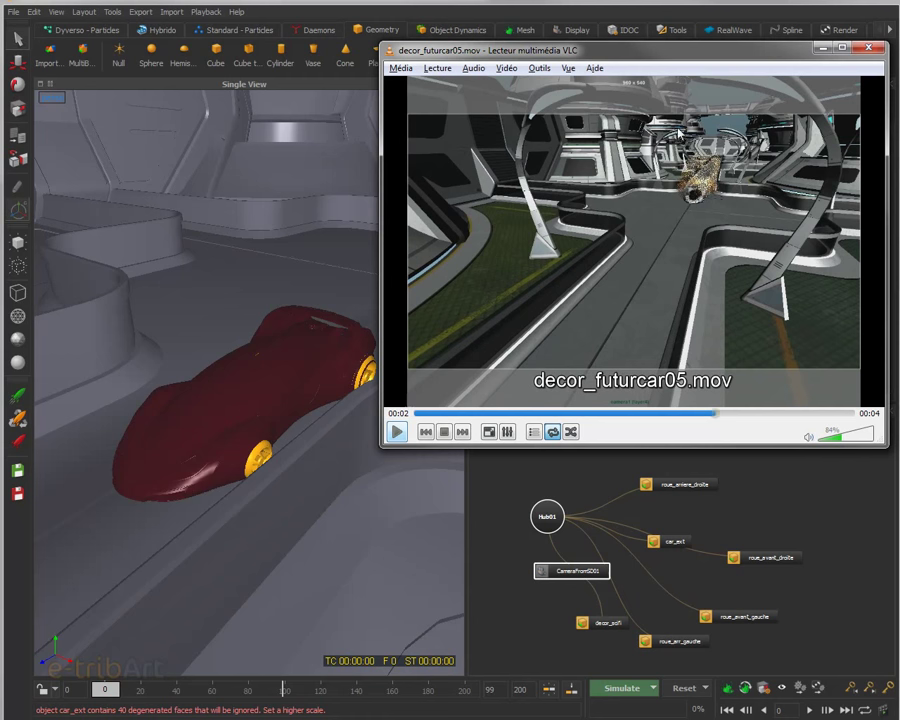
left_click(867, 49)
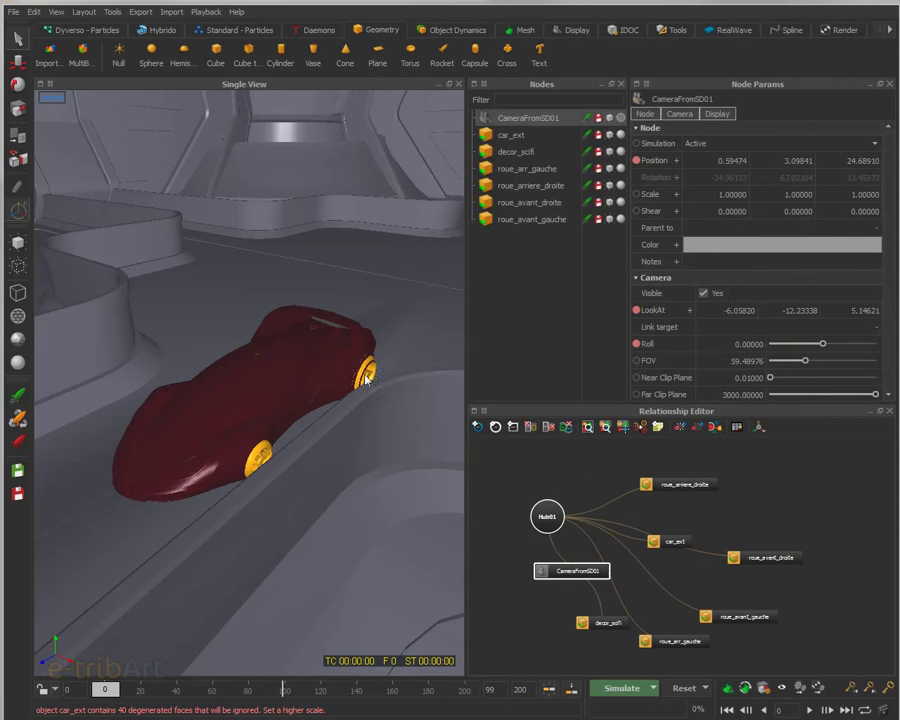
- Set the end of the timeline to frame 100
left_click_drag(357, 377, 281, 441, "alt")
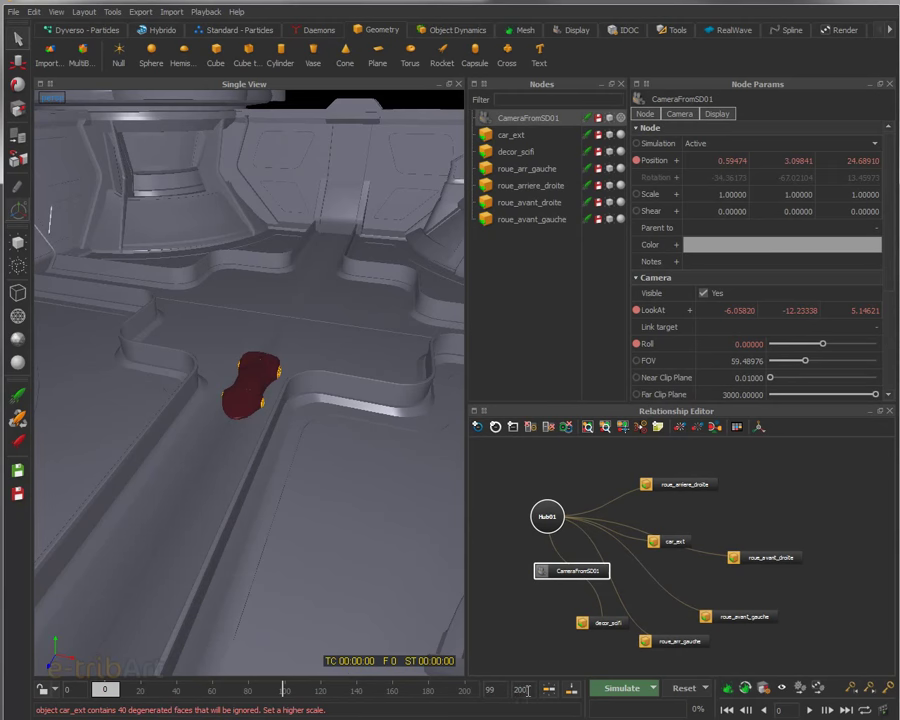
type("00")
key("Return")
mouse_move(148, 702)
left_mouse_down()
mouse_move(110, 690)
mouse_move(210, 688)
mouse_move(82, 683)
left_mouse_up()
- Create a Dyverso object emitter that uses the car_ext body as its source
left_click(250, 397)
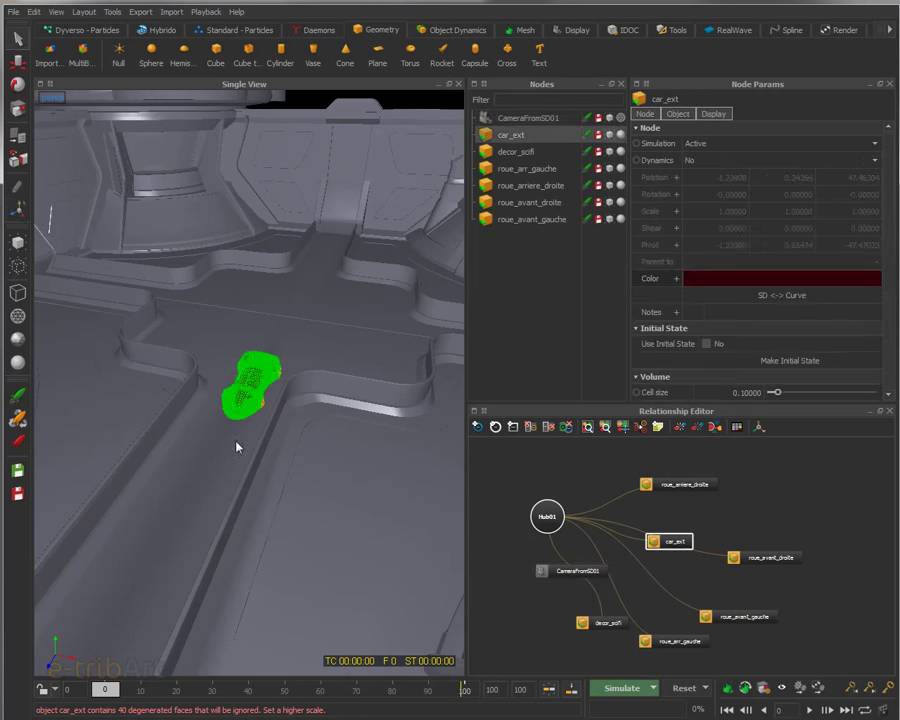
scroll(255, 414, "up", 5)
scroll(255, 414, "up", 10)
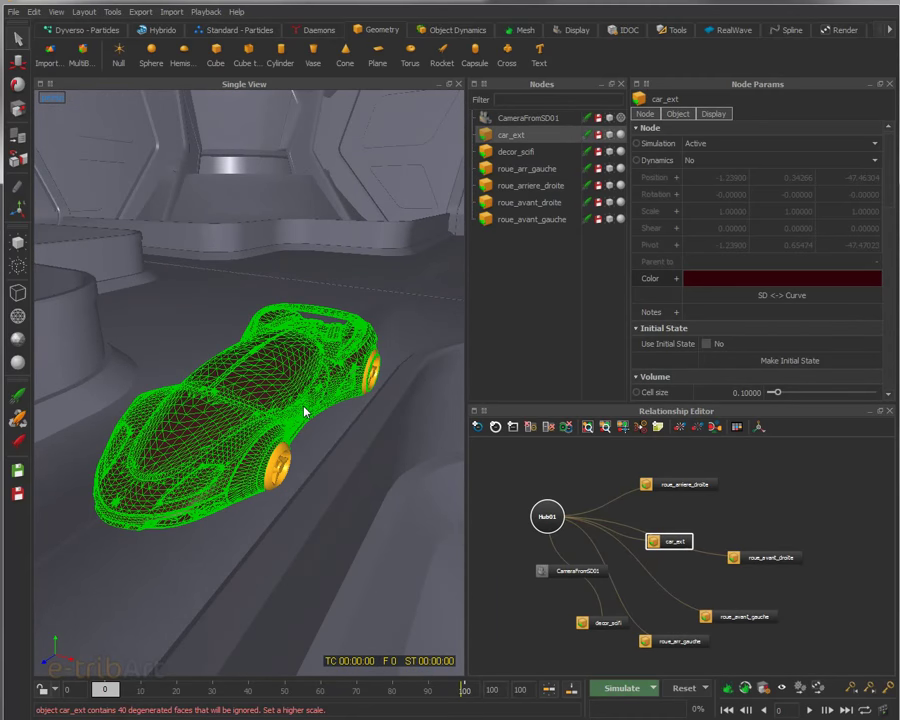
left_click(242, 30)
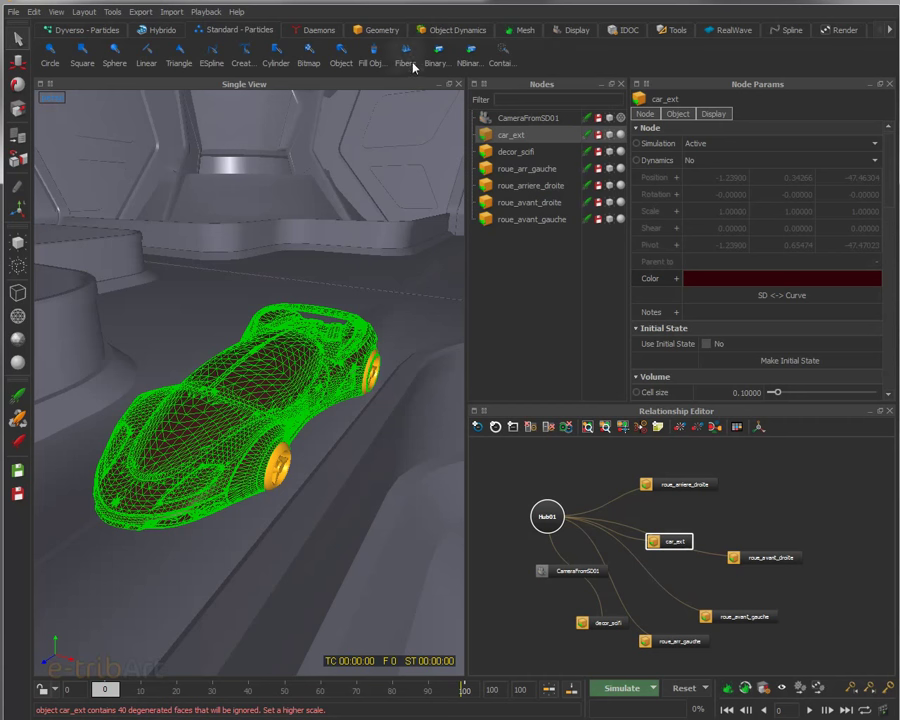
left_click(99, 36)
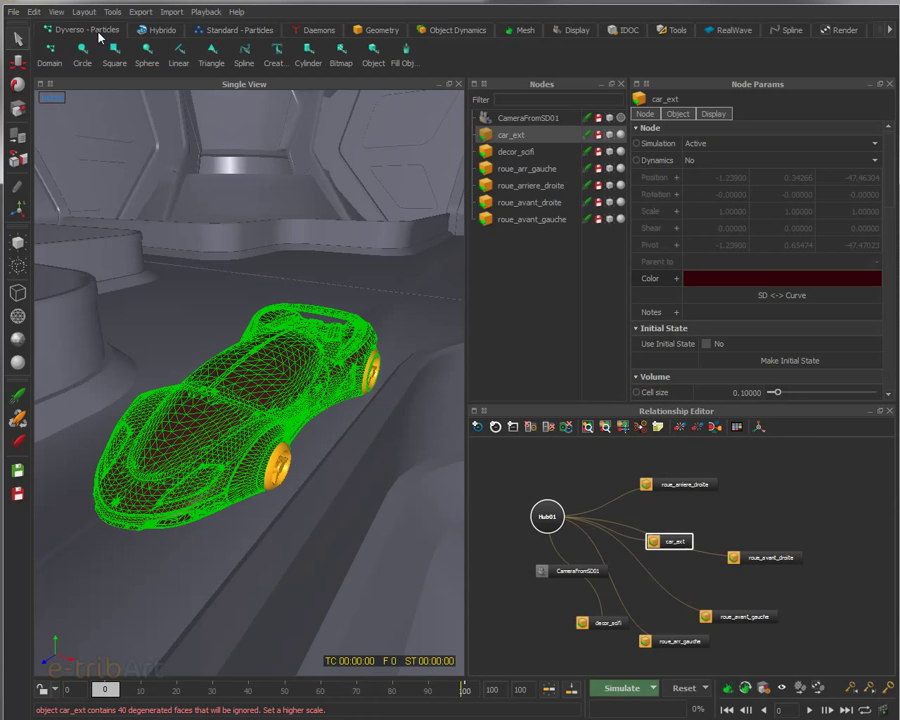
left_click(368, 66)
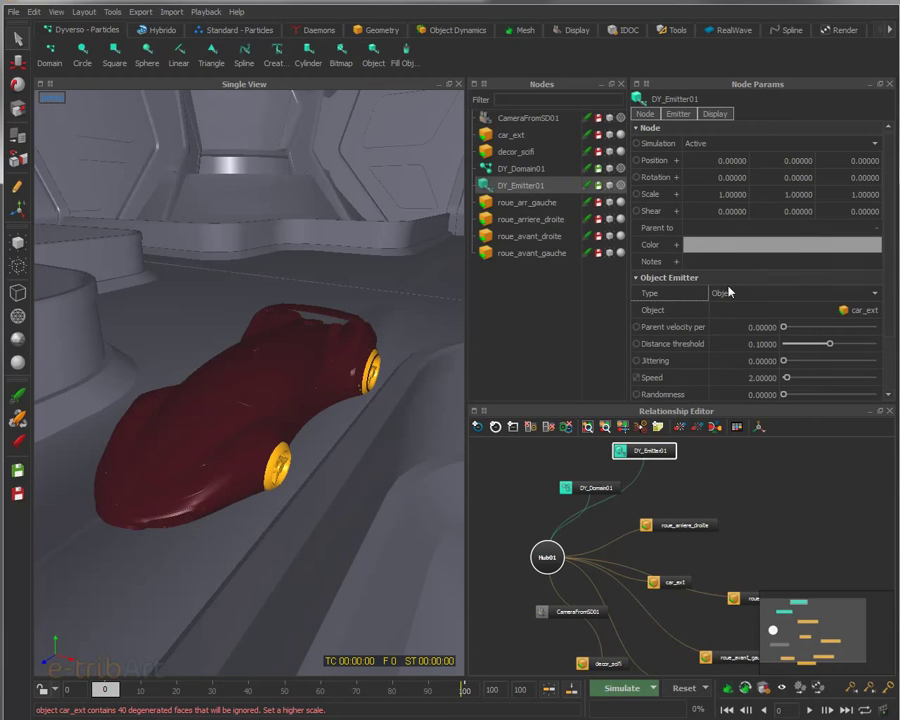
scroll(790, 287, "down", 3)
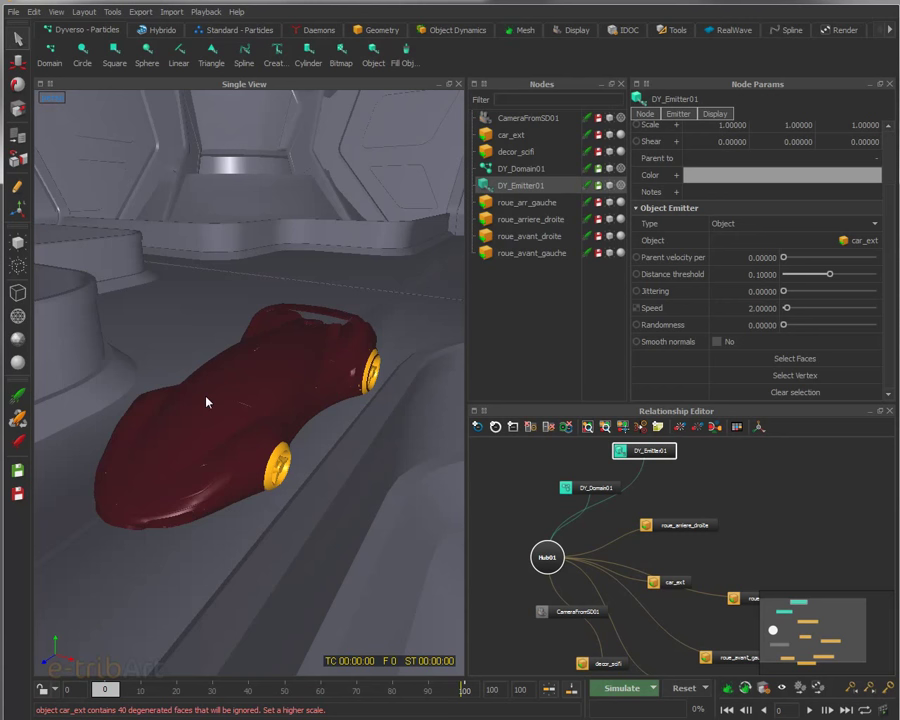
- Delete the Dyverso object emitter together with its domain
left_click(530, 172)
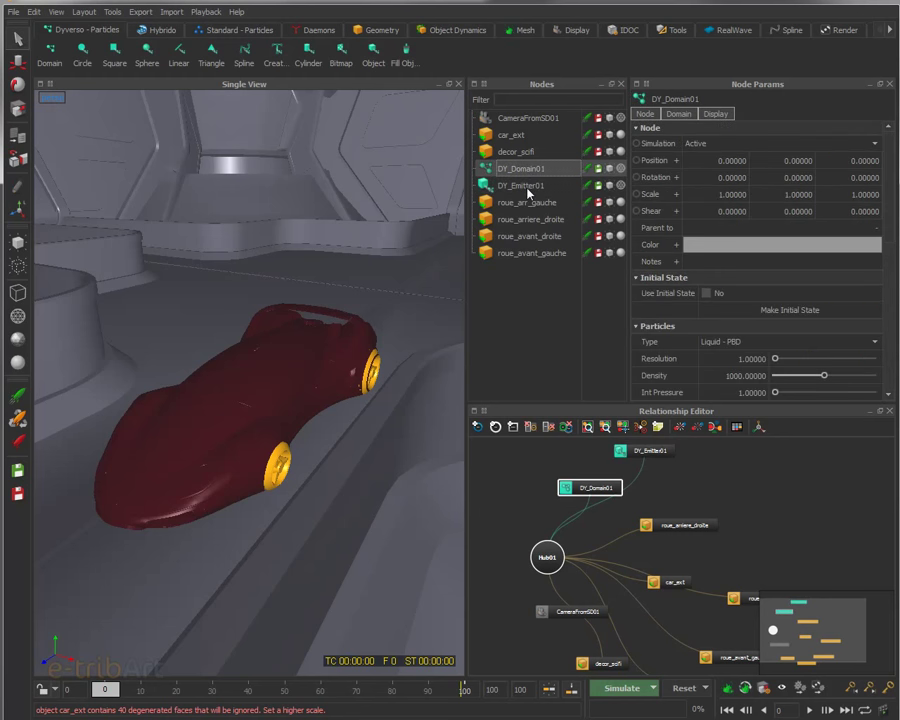
left_click(528, 189, "ctrl")
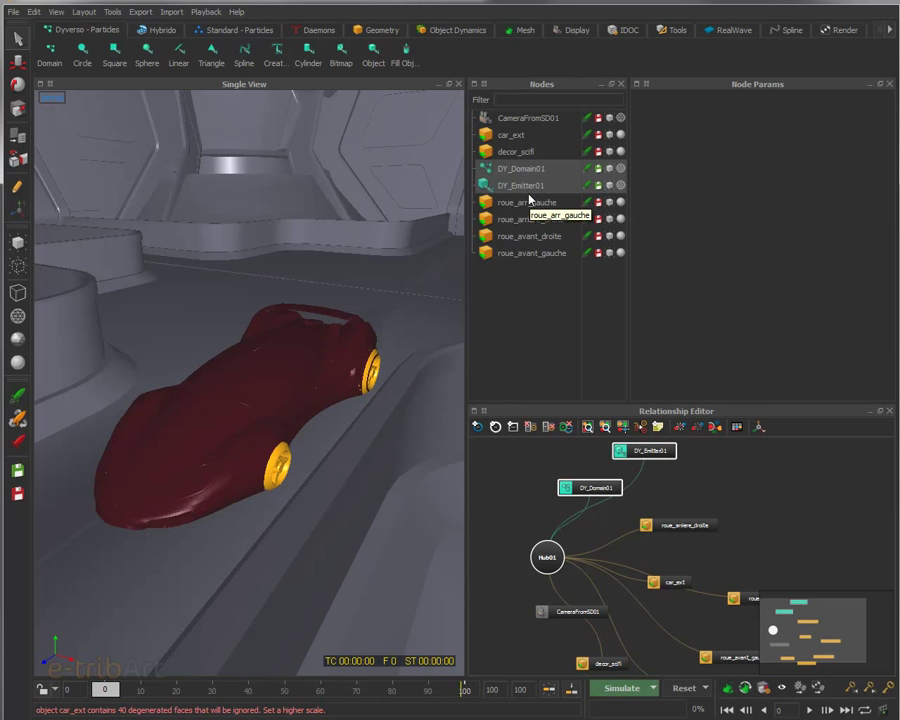
key("Delete")
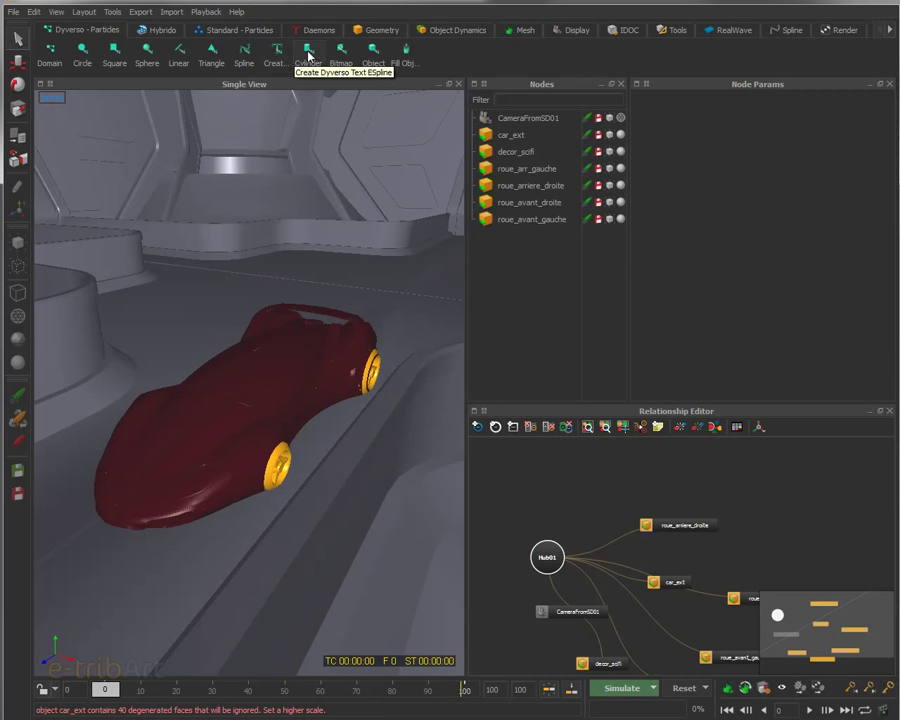
- Create a Dyverso spline emitter with its particle domain
left_click(236, 30)
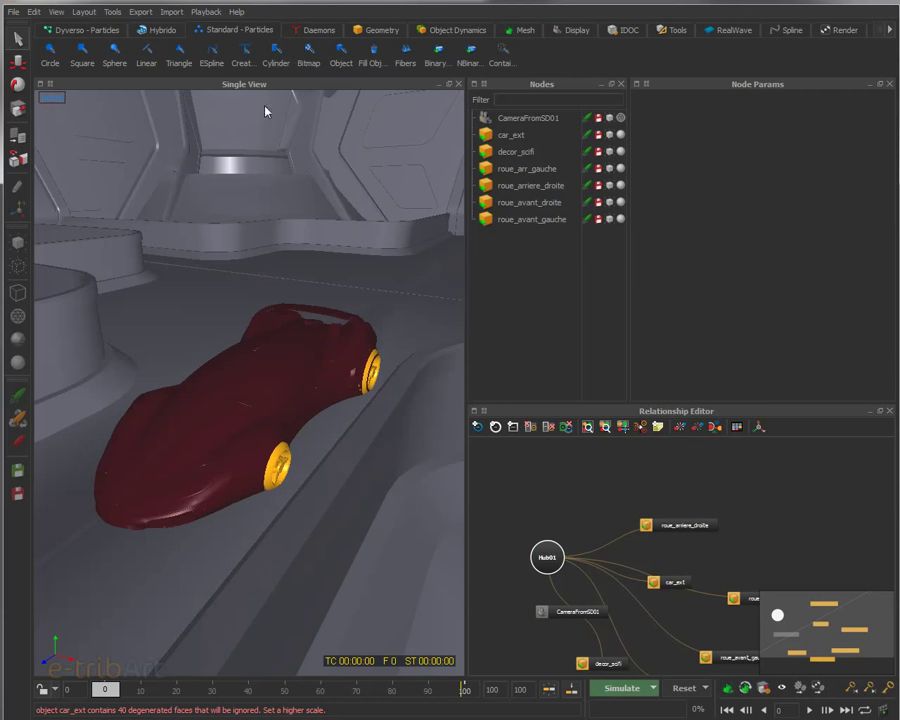
left_click(164, 31)
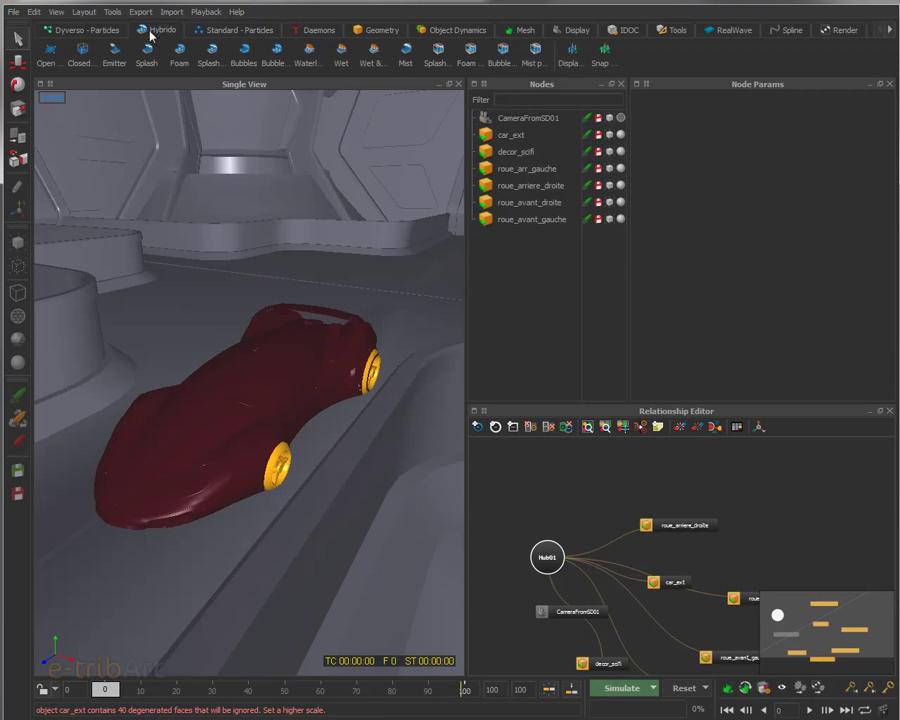
left_click(105, 29)
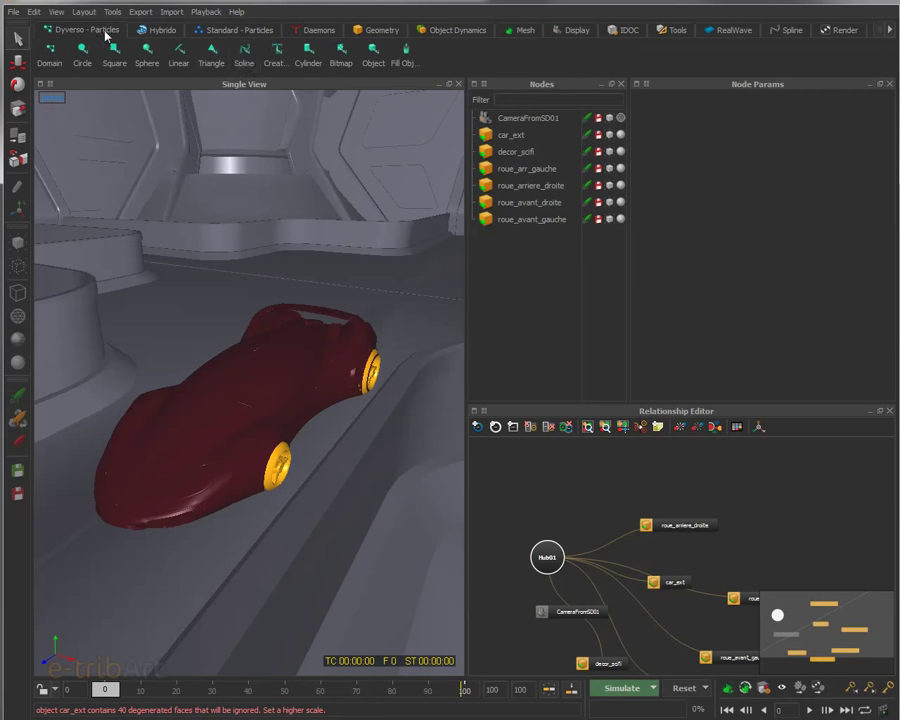
left_click(243, 55)
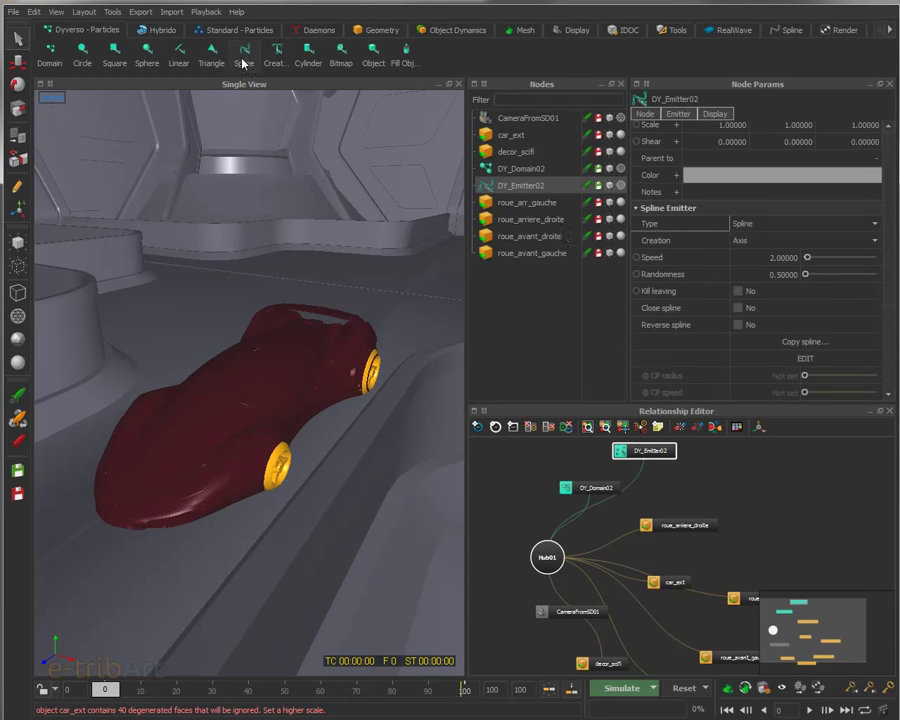
left_click(510, 169)
left_click(511, 186)
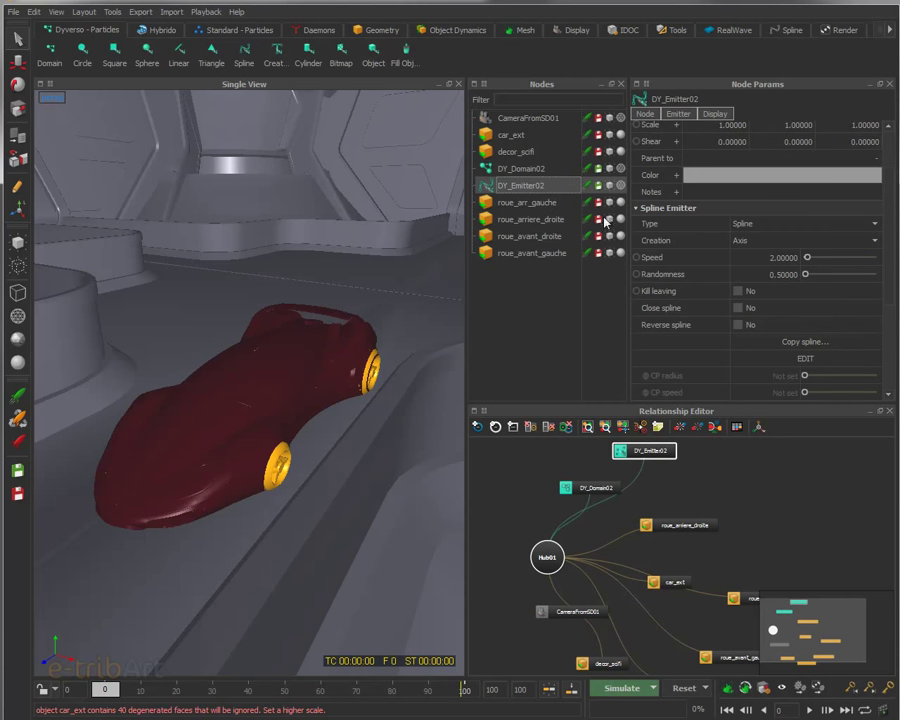
- Move the spline emitter from the scene origin along the Z axis to the car
scroll(288, 408, "down", 10)
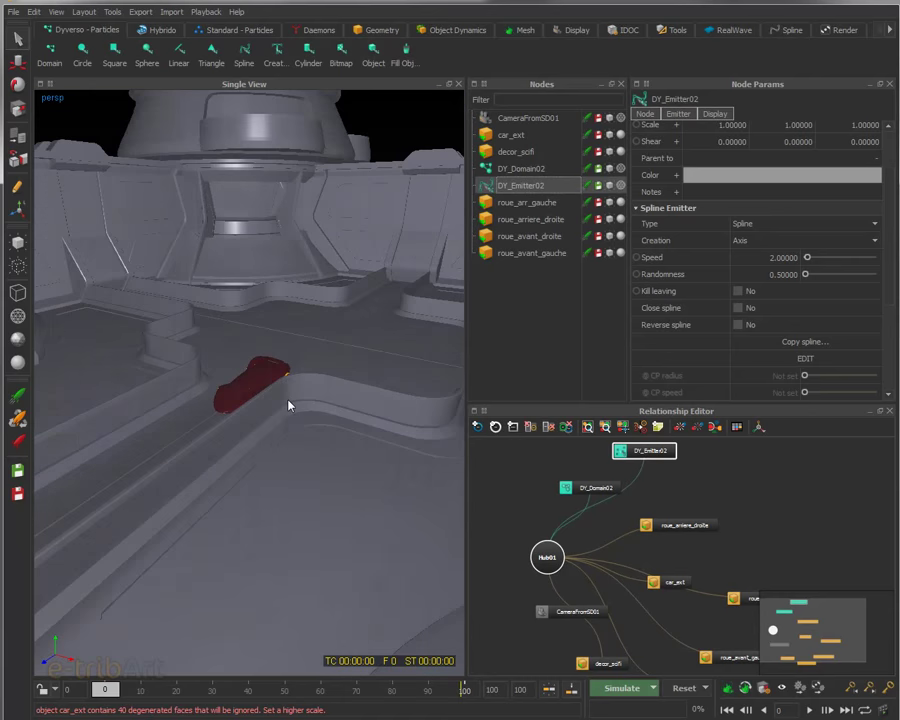
scroll(280, 422, "down", 8)
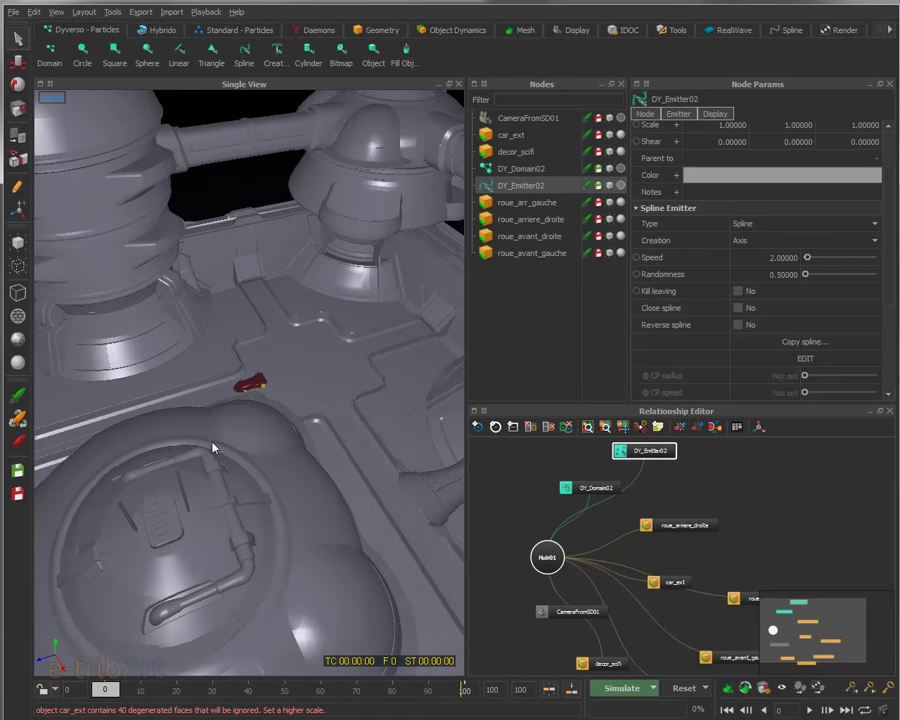
scroll(402, 428, "down", 10)
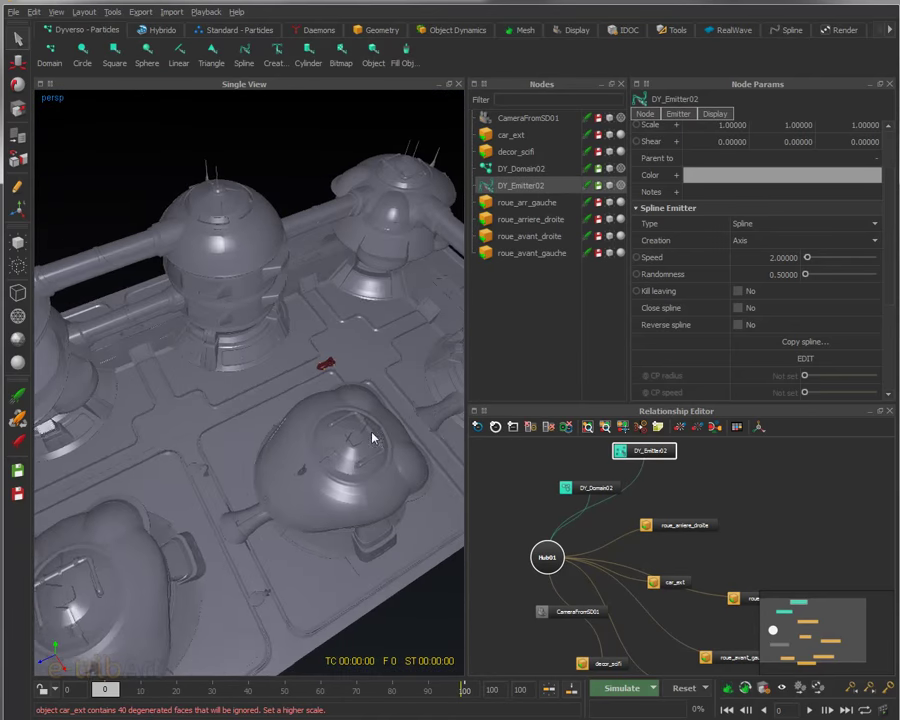
left_click_drag(264, 456, 210, 505, "alt")
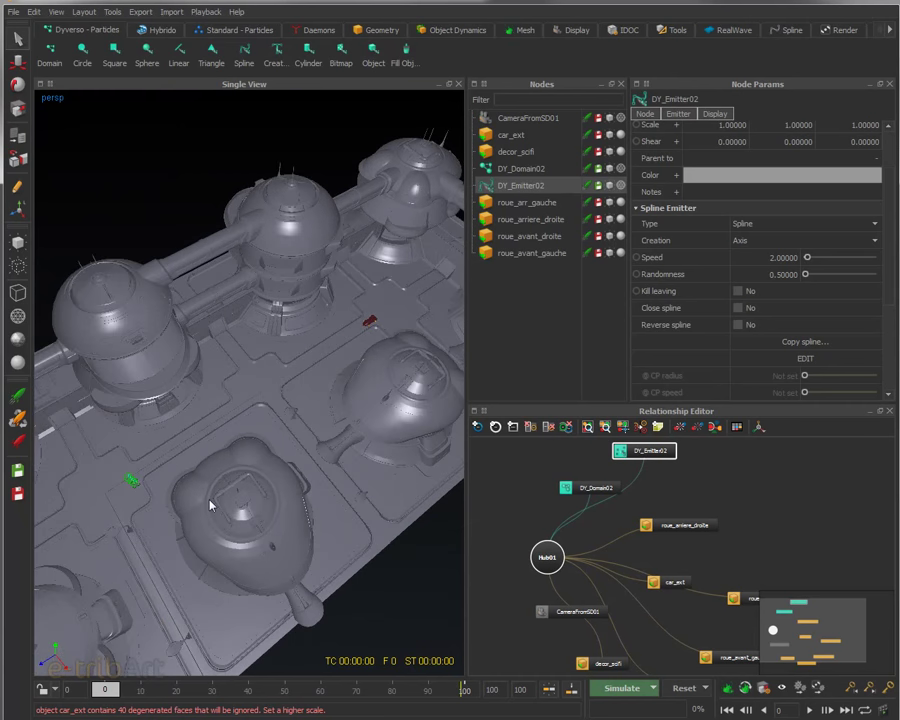
key("w")
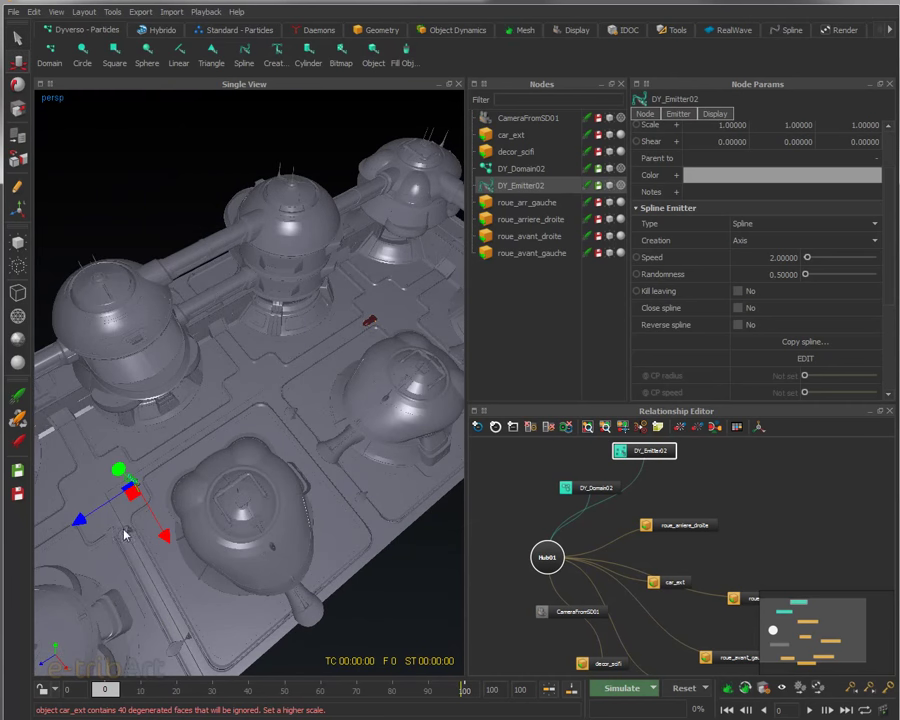
left_click_drag(70, 532, 335, 366)
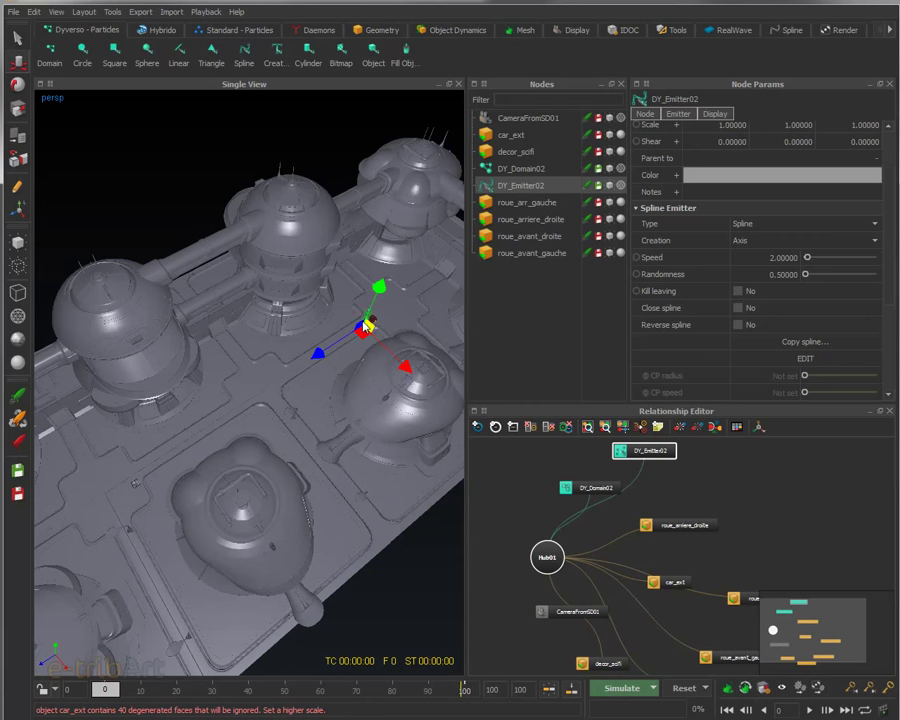
- Frame car_ext in the view and shift the spline emitter along X to line up with the car's nose, at about X -1.21
left_click(512, 135)
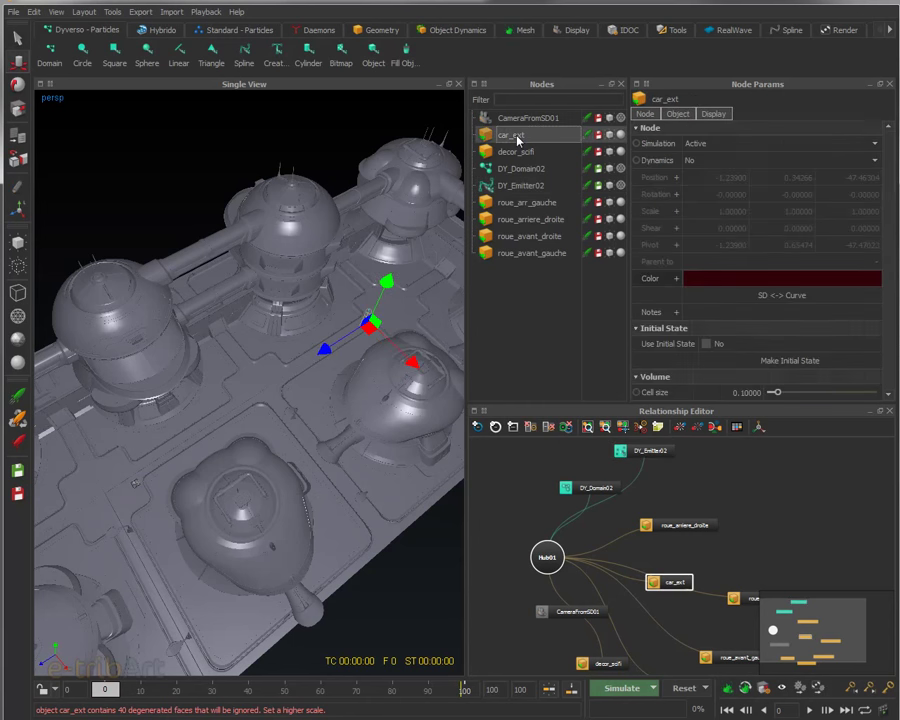
left_click(34, 12)
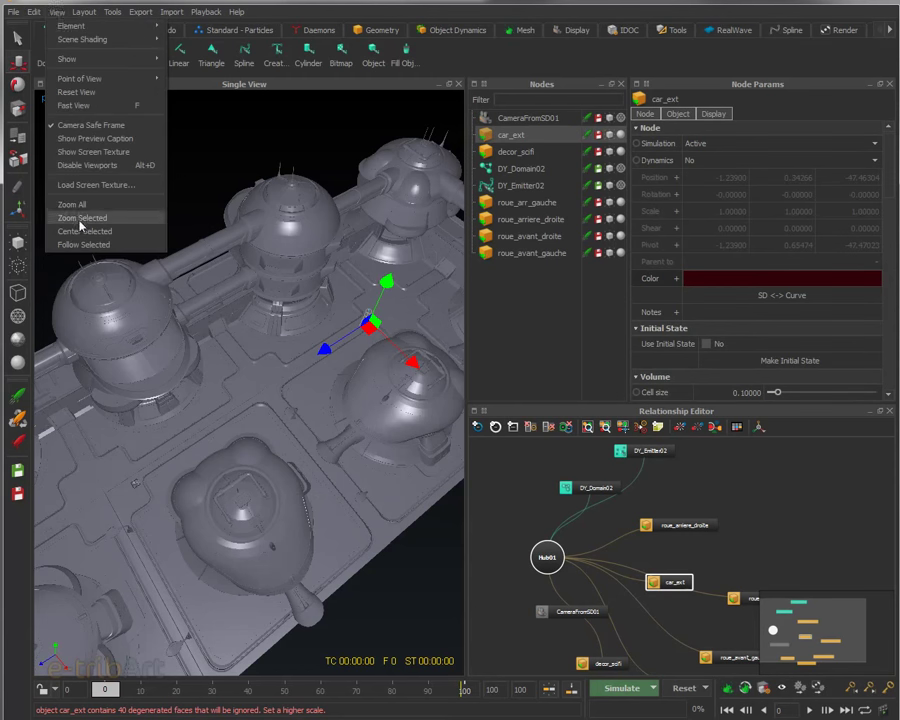
left_click(72, 163)
left_click_drag(208, 405, 295, 195, "alt")
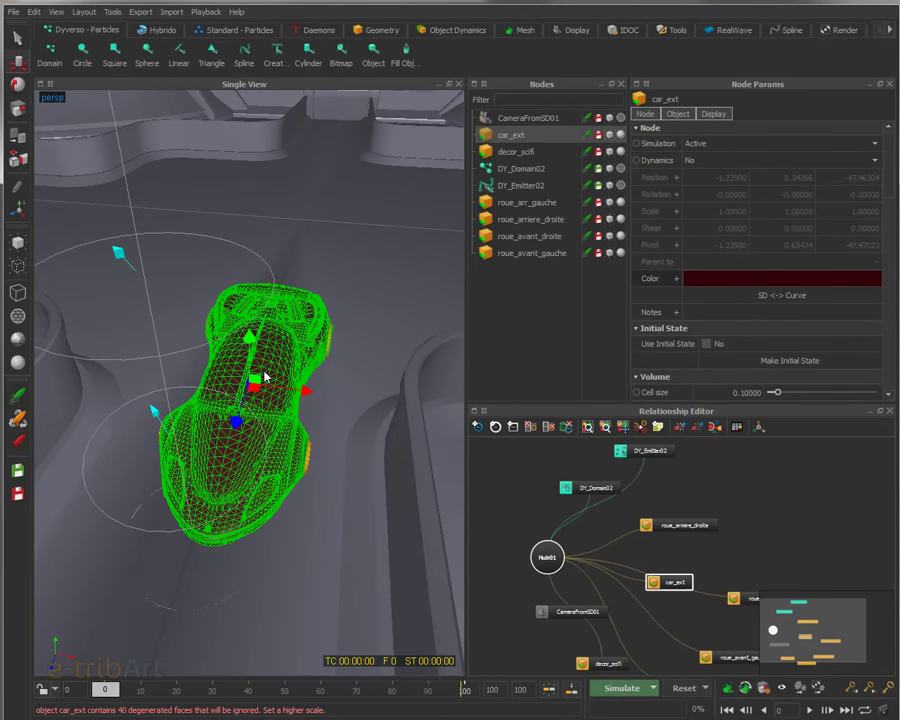
left_click(518, 185)
left_click_drag(252, 547, 273, 549)
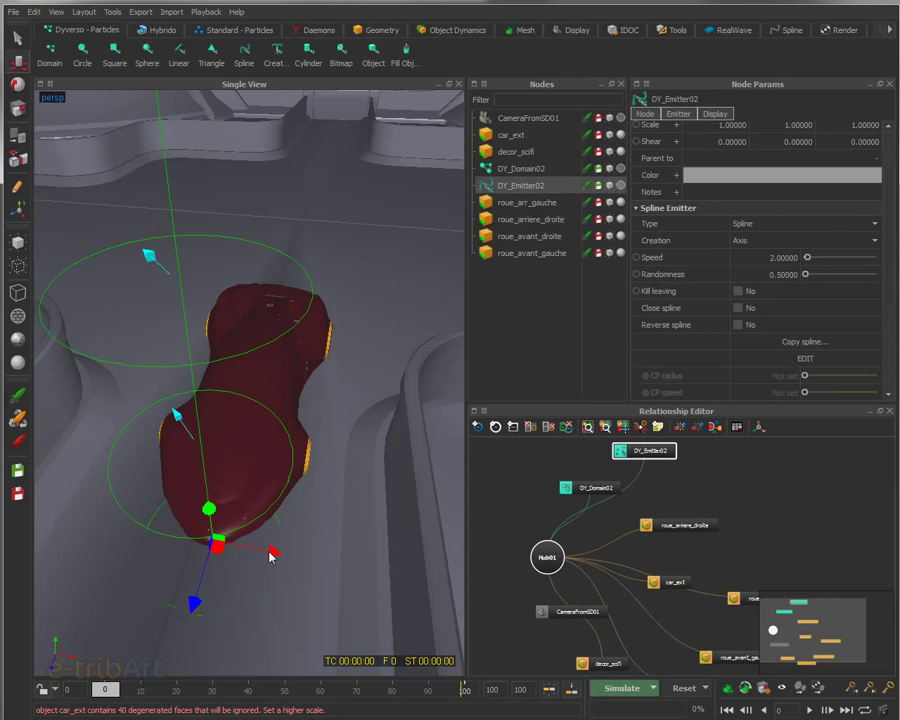
- Hide the decor_scifi scenery so only the car and the emitter are displayed
left_click(518, 151)
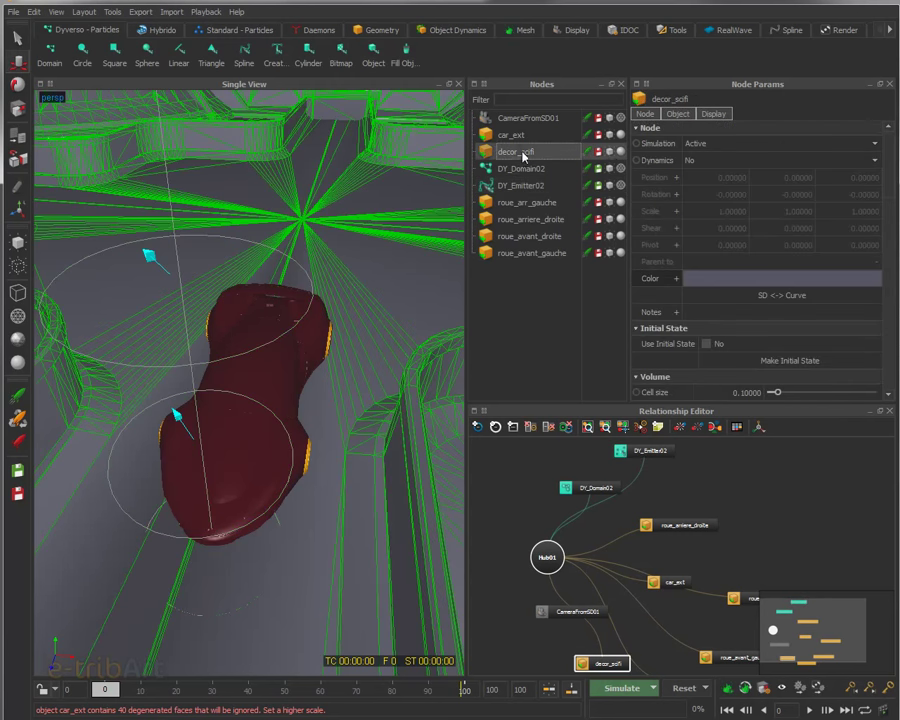
left_click(609, 151)
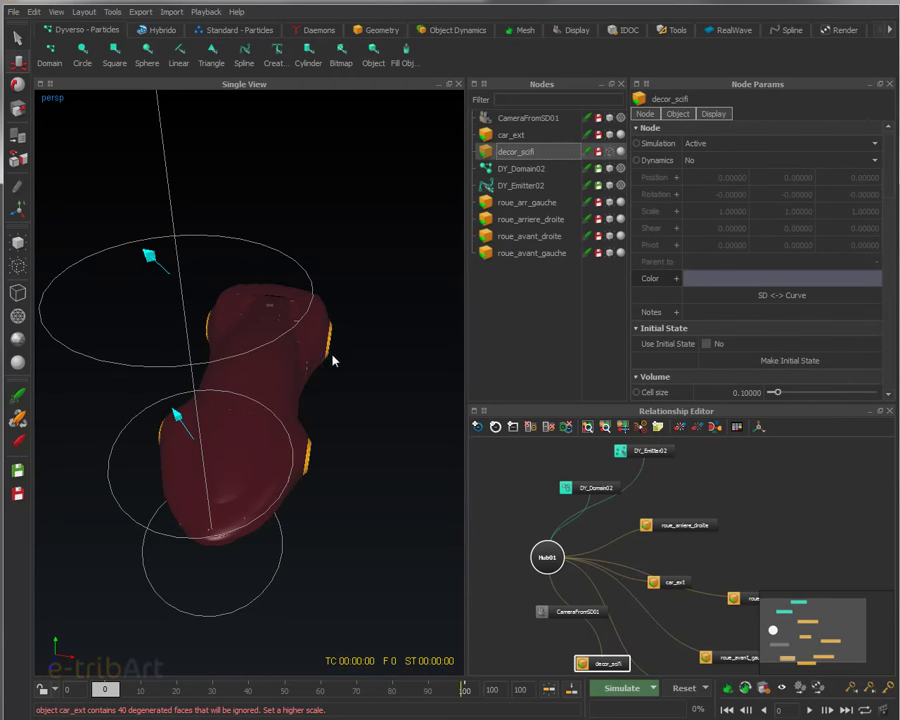
left_click_drag(293, 418, 287, 426, "alt")
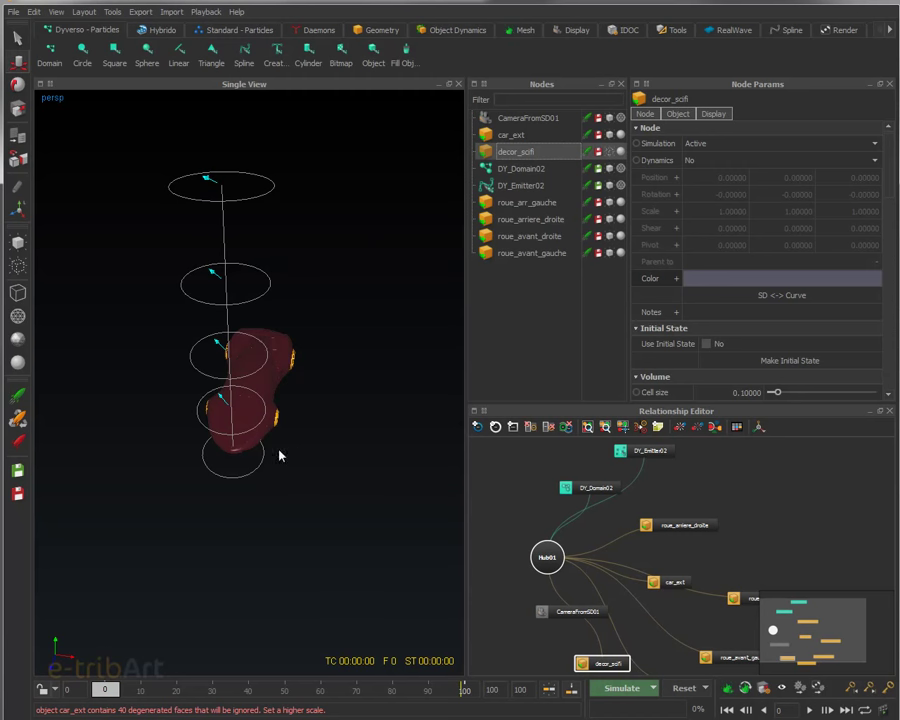
- Rotate DY_Emitter02 about Z to exactly -90 so the spline lies crosswise to the car
left_click(512, 186)
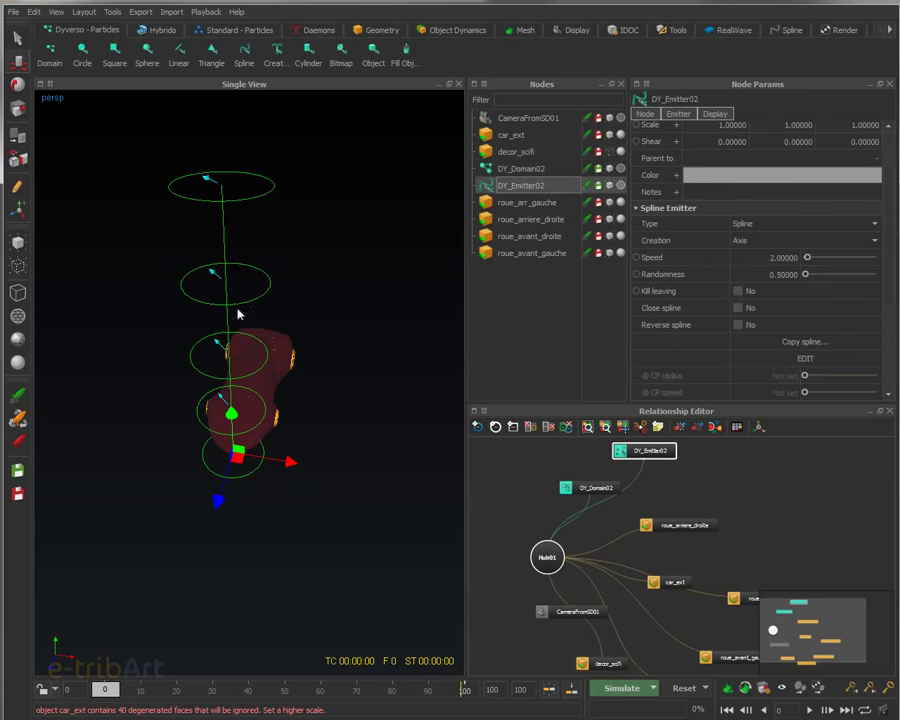
key("e")
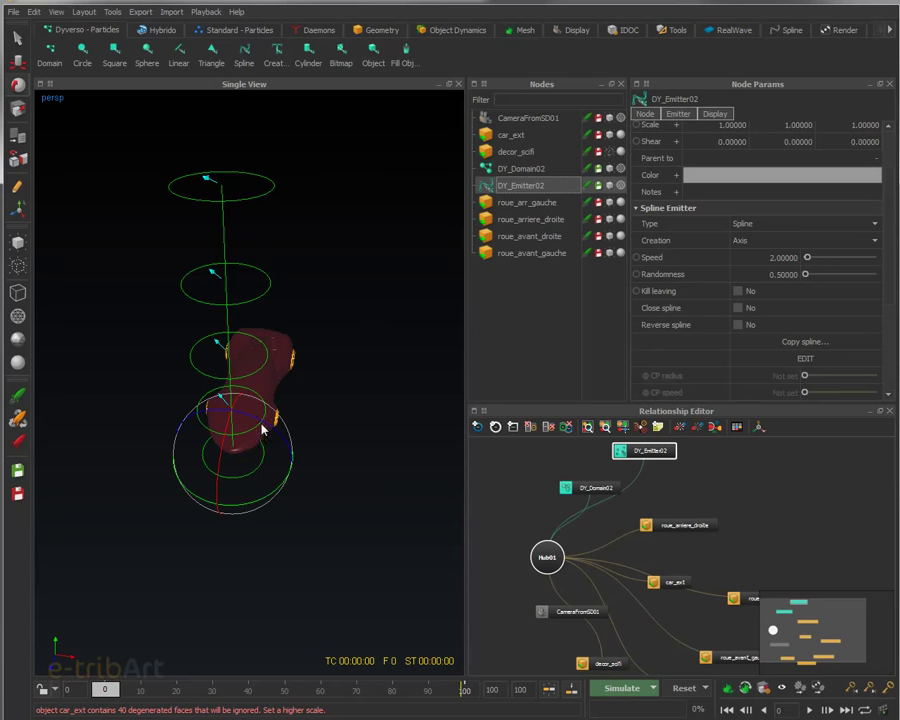
left_click_drag(263, 424, 306, 482)
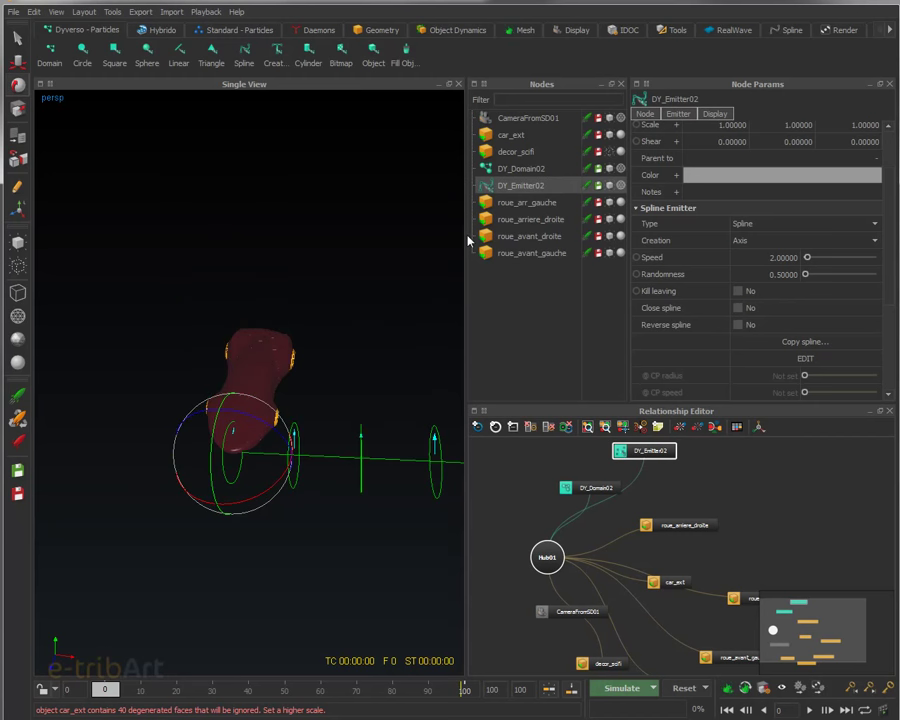
left_click(646, 114)
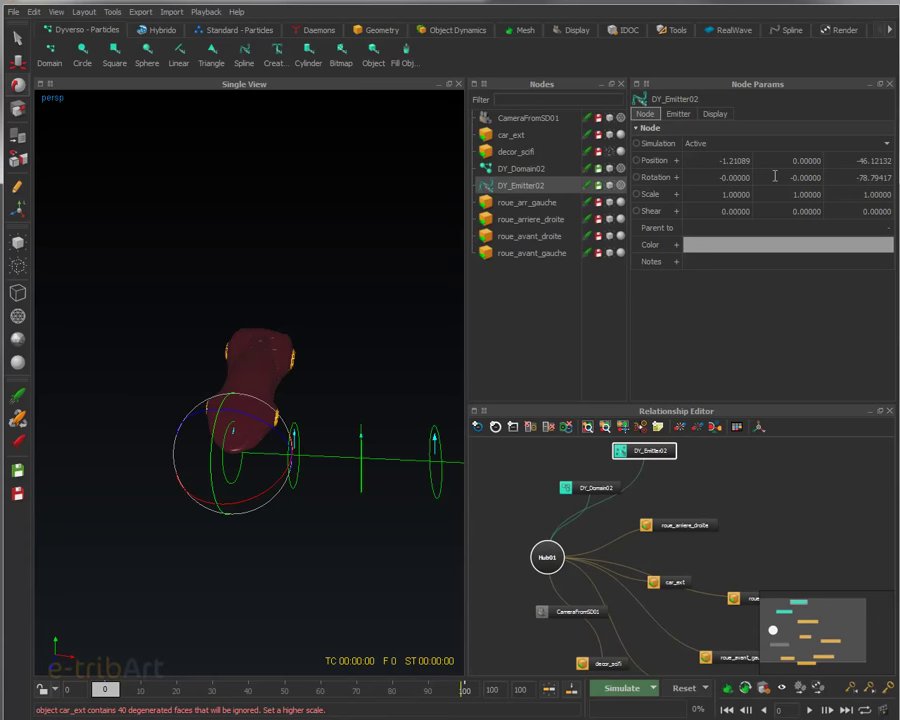
left_click(884, 178)
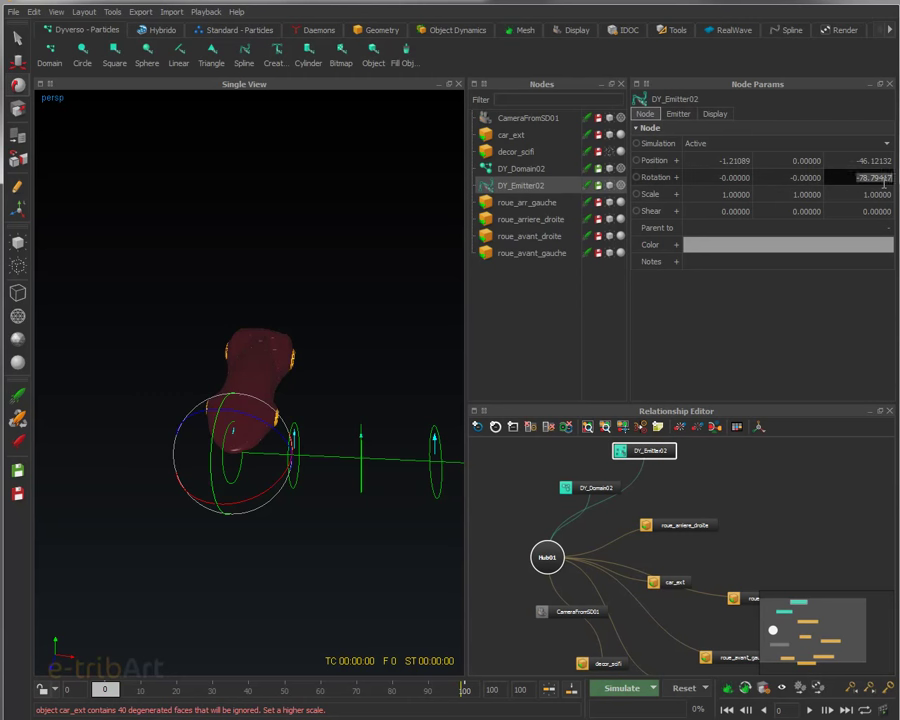
type("-90")
key("Return")
- Center the rotated emitter across the car's nose at about X -3.22 and pull it slightly ahead, to about Z -45.90
mouse_move(311, 337)
left_mouse_down("alt")
mouse_move(278, 365)
mouse_move(197, 327)
mouse_move(167, 328)
mouse_move(295, 406)
mouse_move(334, 325)
mouse_move(320, 321)
left_mouse_up("alt")
key("w")
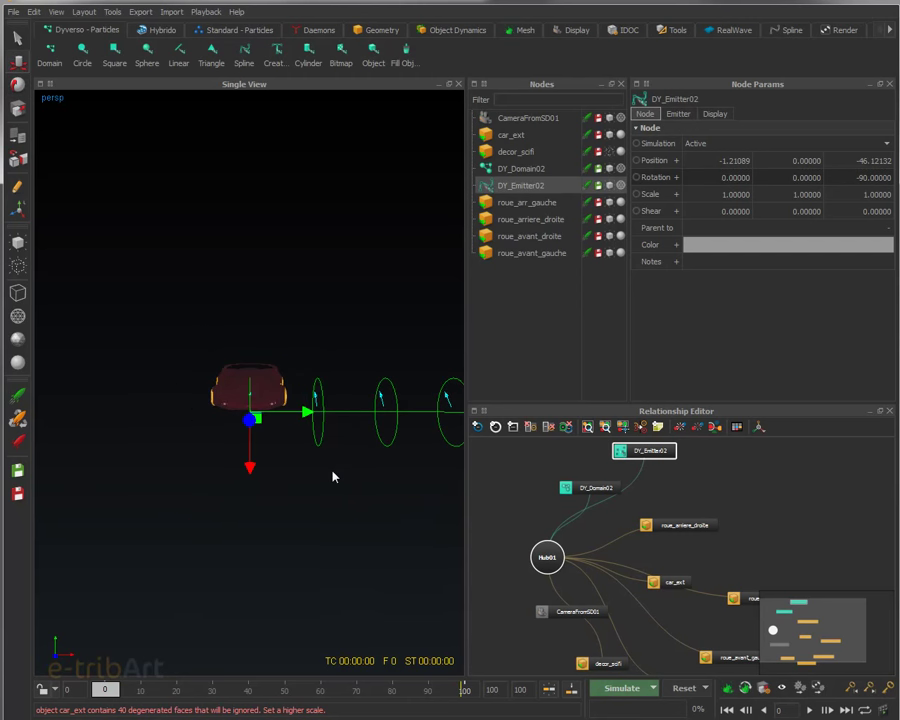
left_click_drag(305, 412, 172, 410)
left_click_drag(257, 470, 235, 552, "alt")
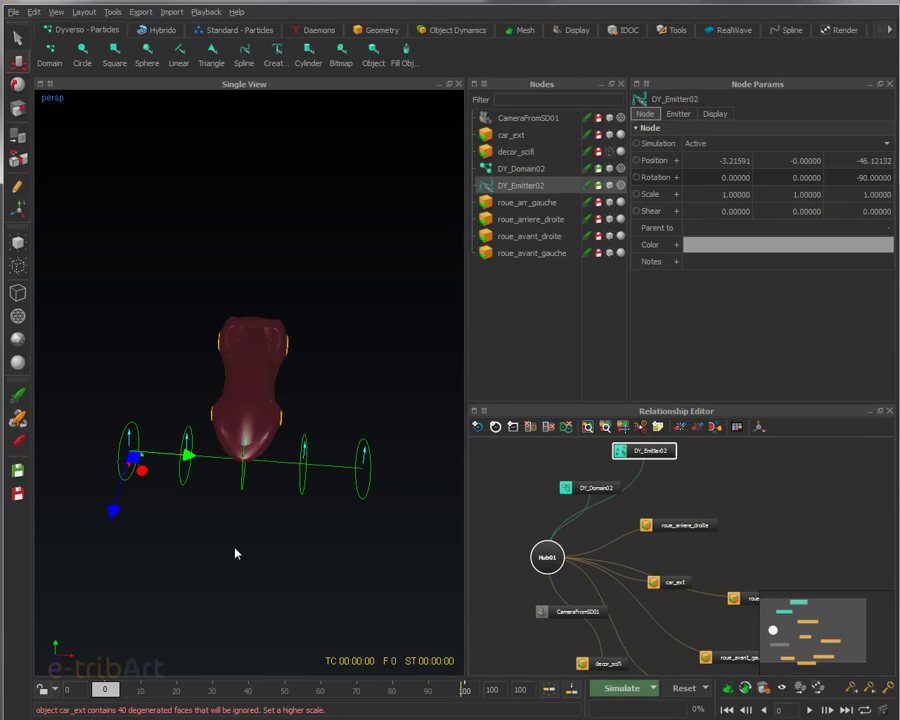
left_click_drag(112, 515, 108, 529)
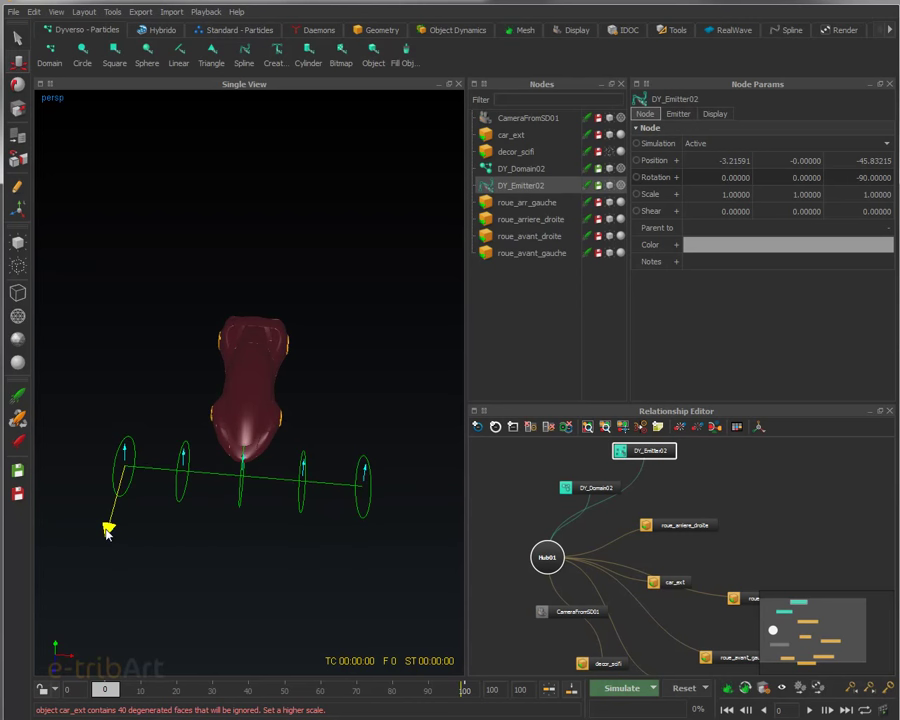
left_click_drag(203, 514, 241, 517, "alt")
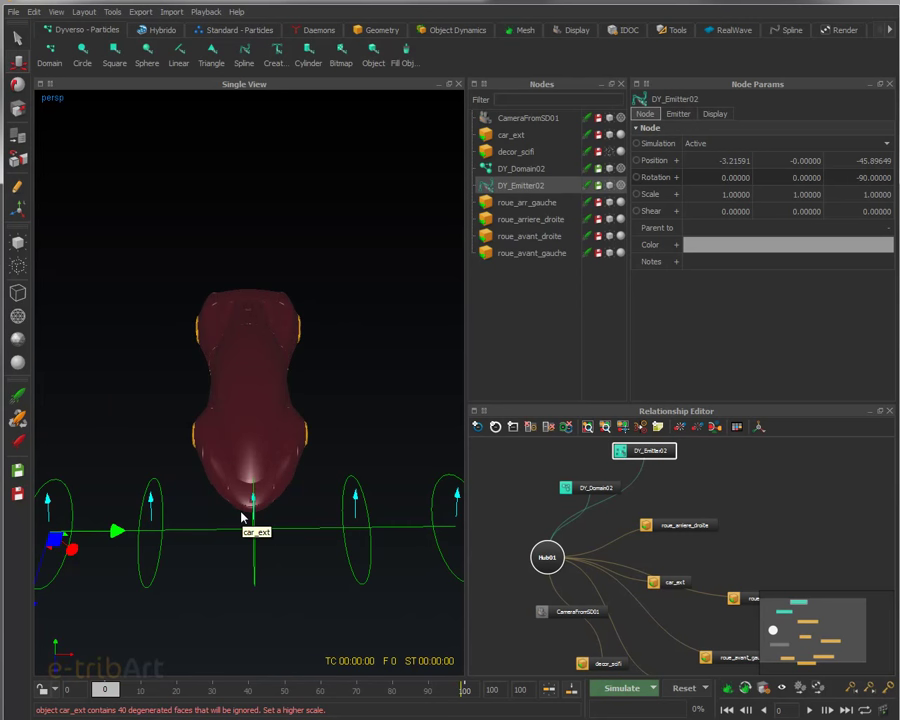
- Put the emitter's spline into point editing and nudge its middle control point slightly along Z toward the car's nose
left_click_drag(261, 510, 209, 463, "alt")
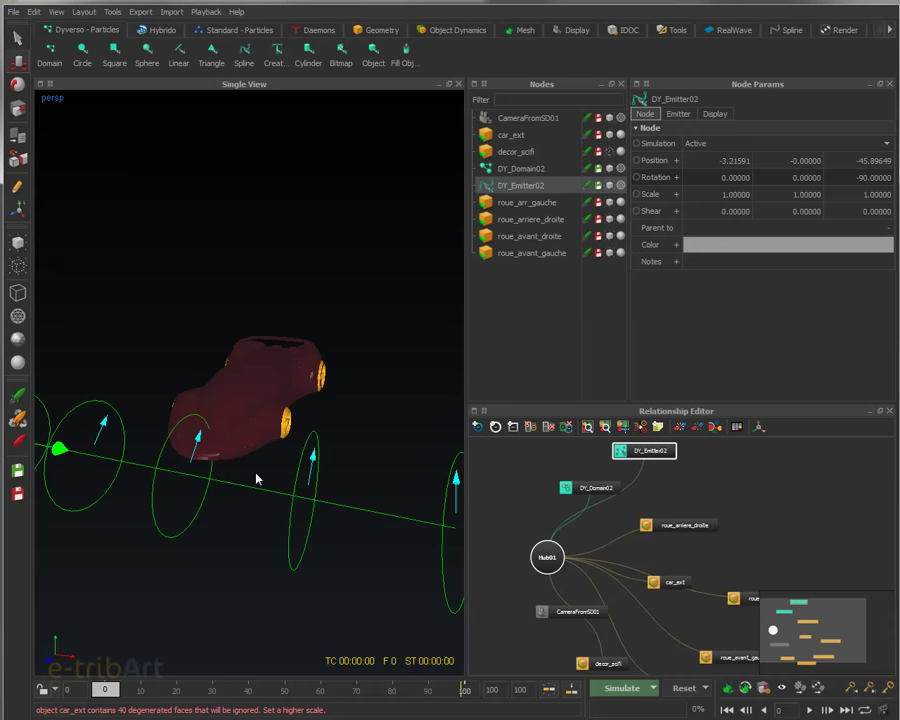
left_click_drag(227, 476, 252, 481, "alt")
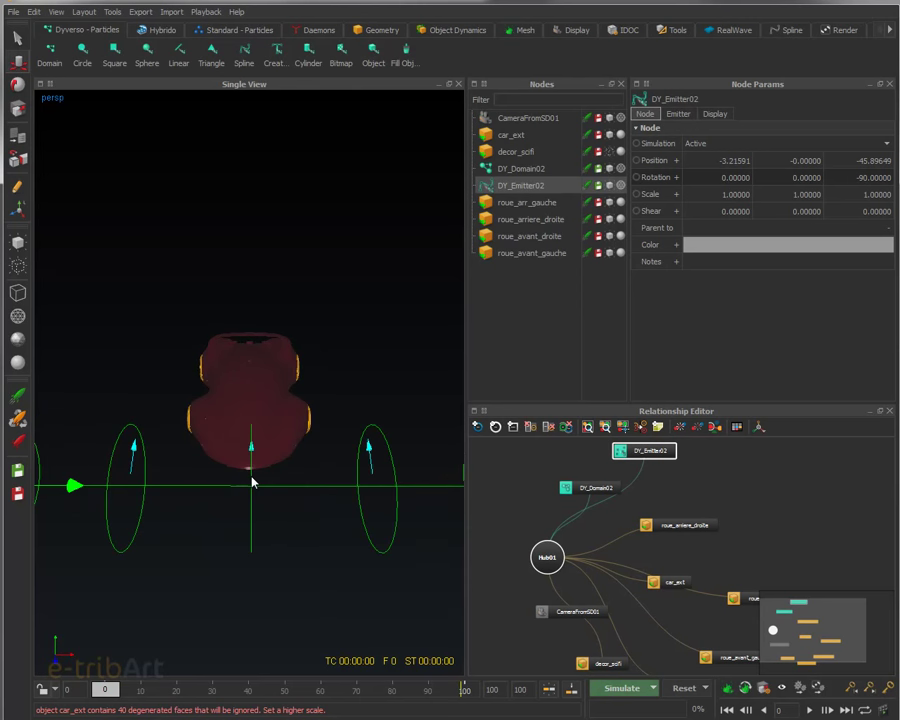
left_click_drag(254, 483, 268, 502, "alt")
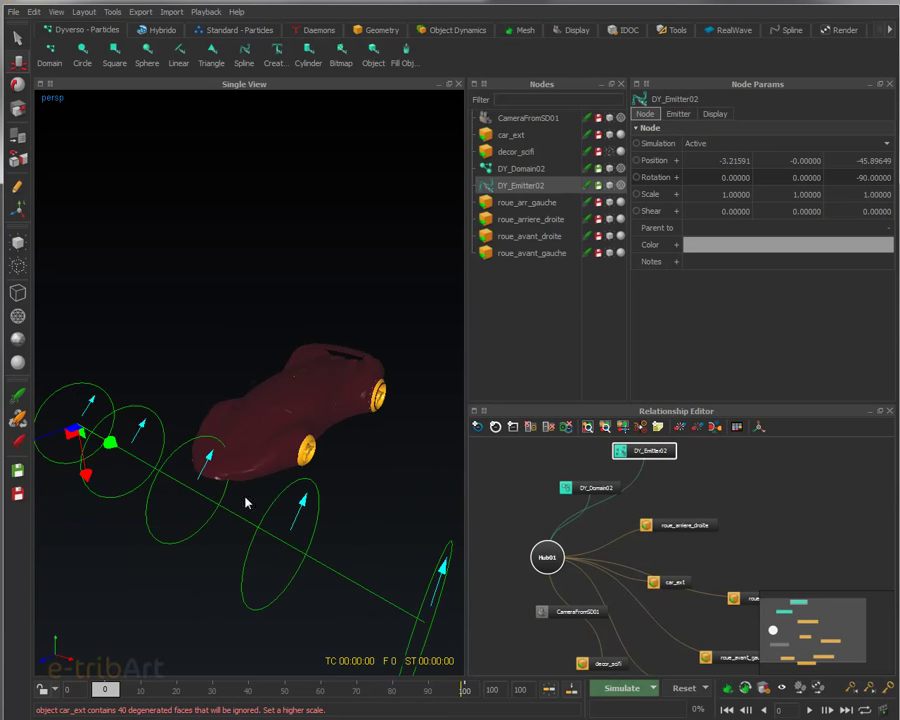
mouse_move(214, 503)
left_mouse_down("alt")
mouse_move(346, 478)
mouse_move(224, 493)
left_mouse_up("alt")
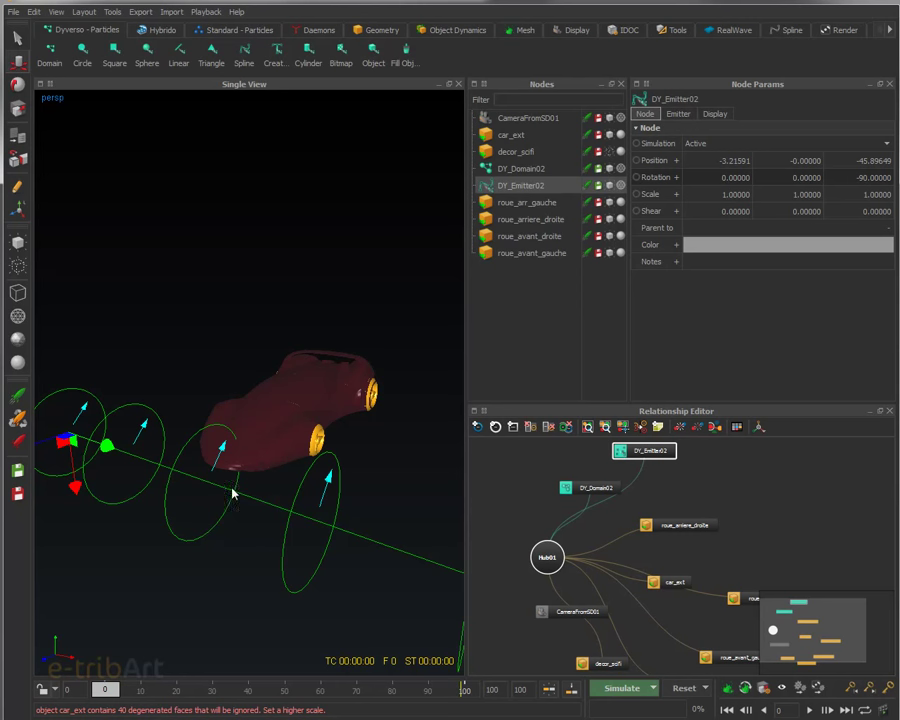
mouse_move(225, 478)
left_mouse_down("alt")
mouse_move(235, 504)
mouse_move(224, 488)
left_mouse_up("alt")
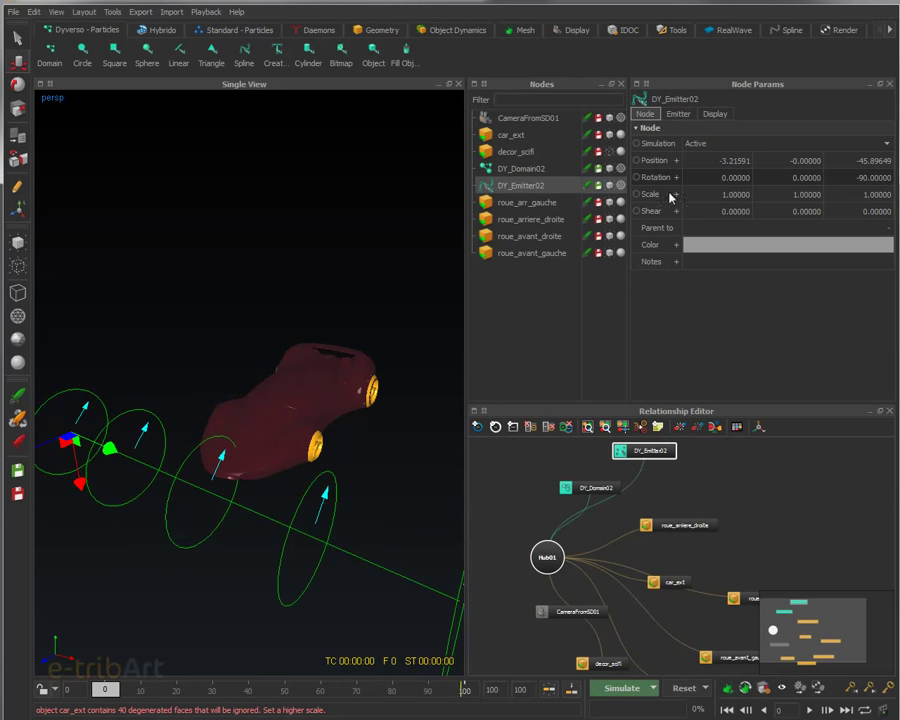
left_click(678, 114)
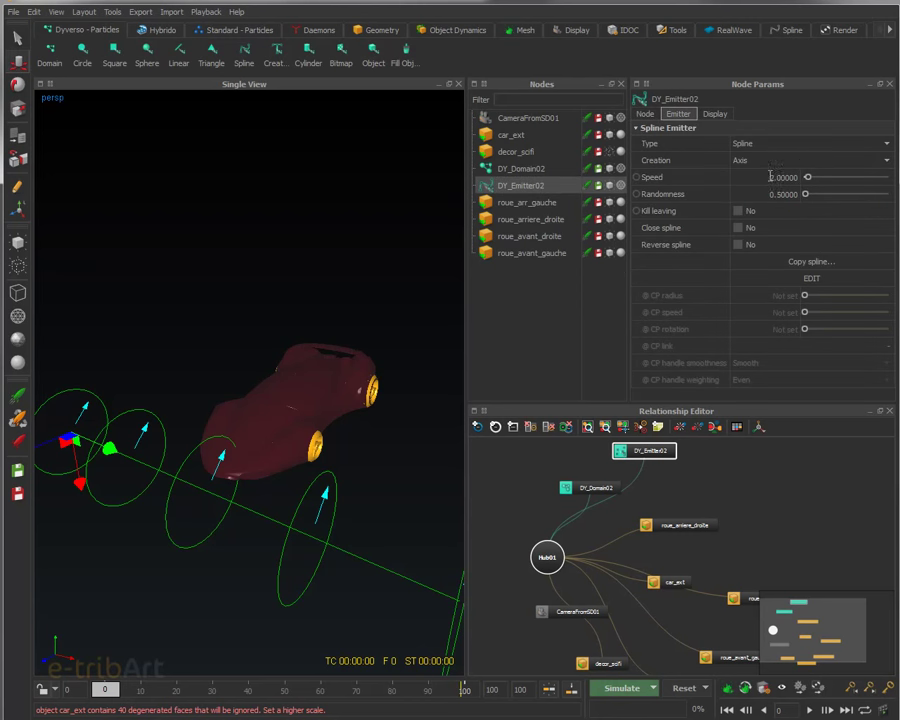
left_click(810, 284)
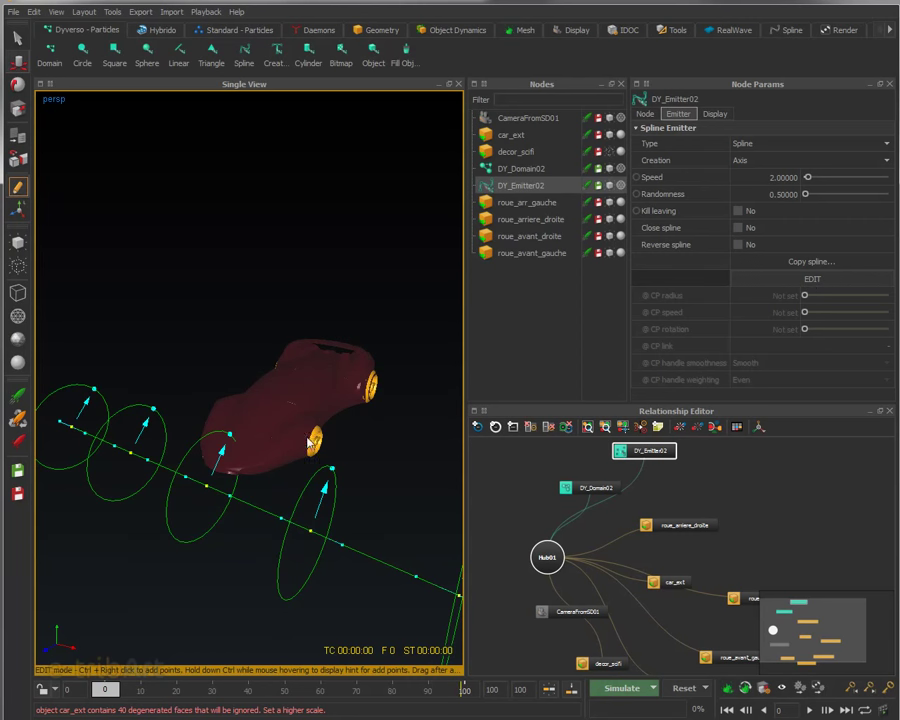
mouse_move(183, 497)
left_mouse_down("alt")
mouse_move(239, 514)
mouse_move(195, 512)
left_mouse_up("alt")
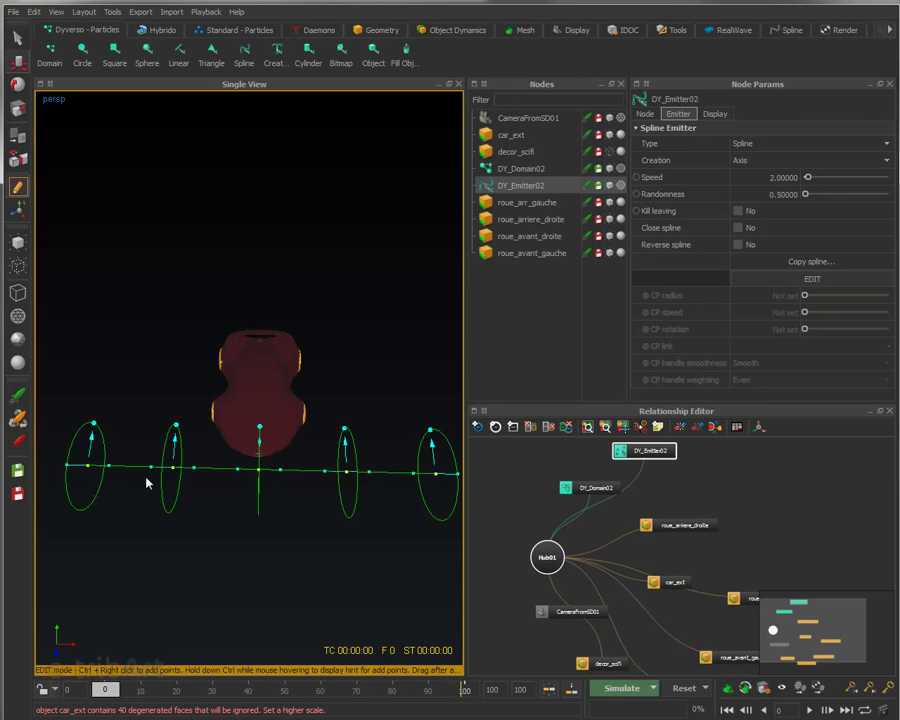
left_click_drag(217, 504, 261, 522, "alt")
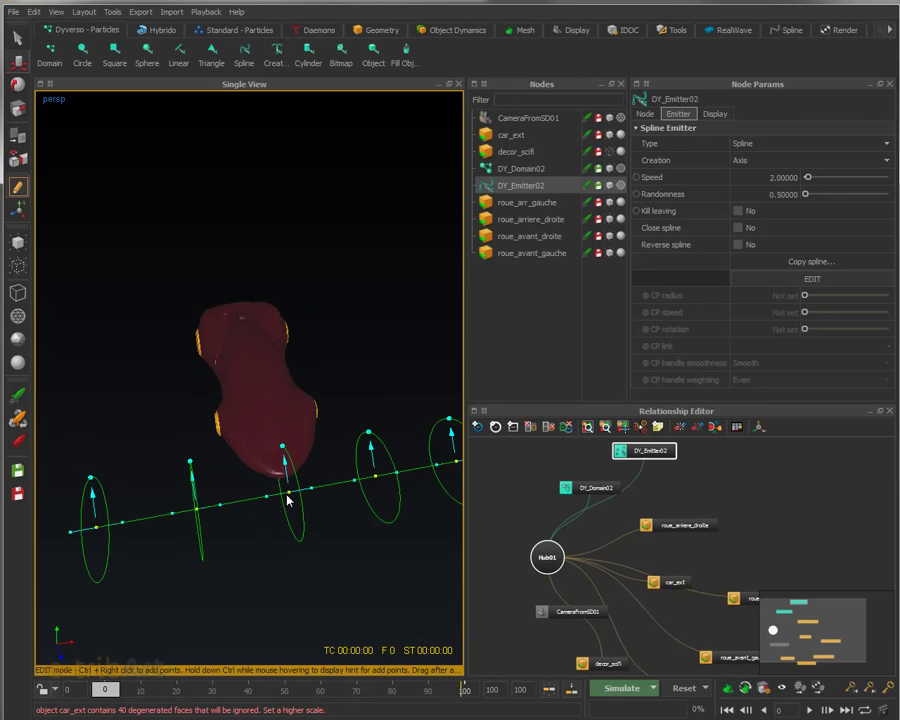
left_click(290, 491)
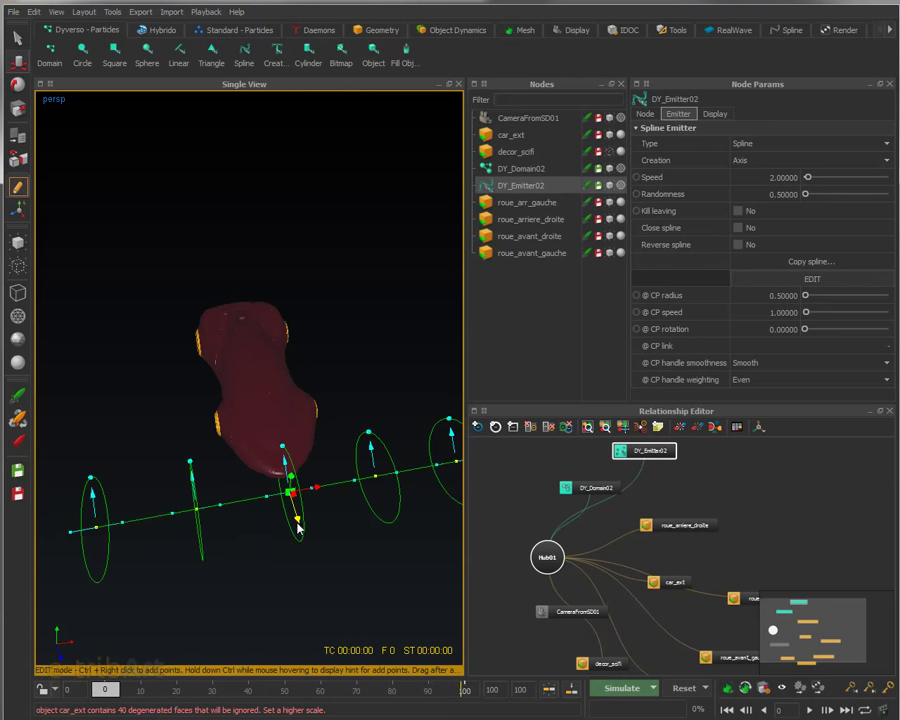
left_click_drag(296, 517, 188, 460, "alt")
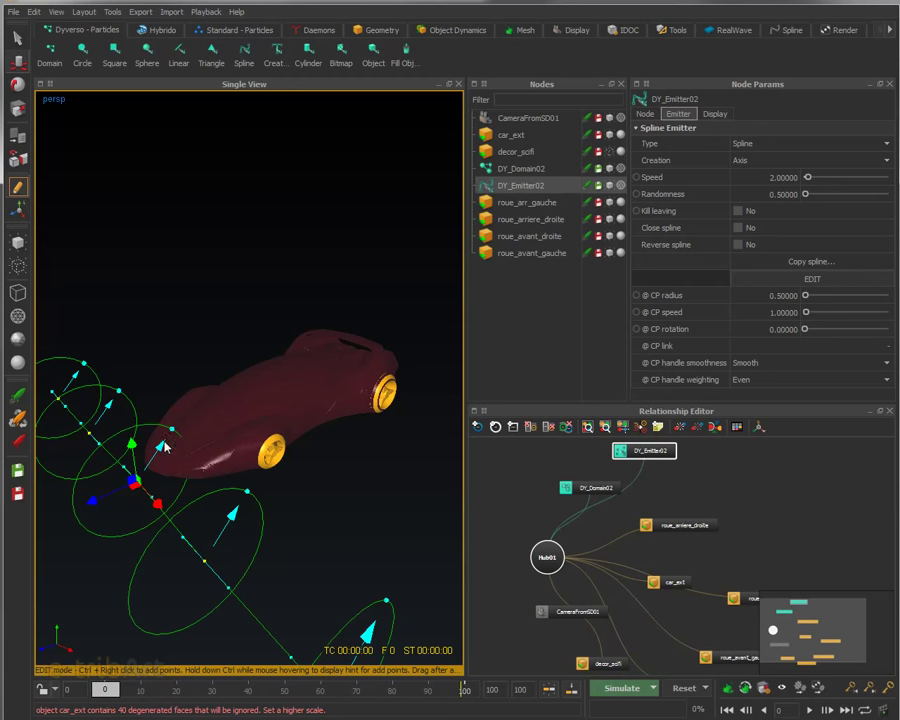
left_click_drag(168, 446, 240, 505, "alt")
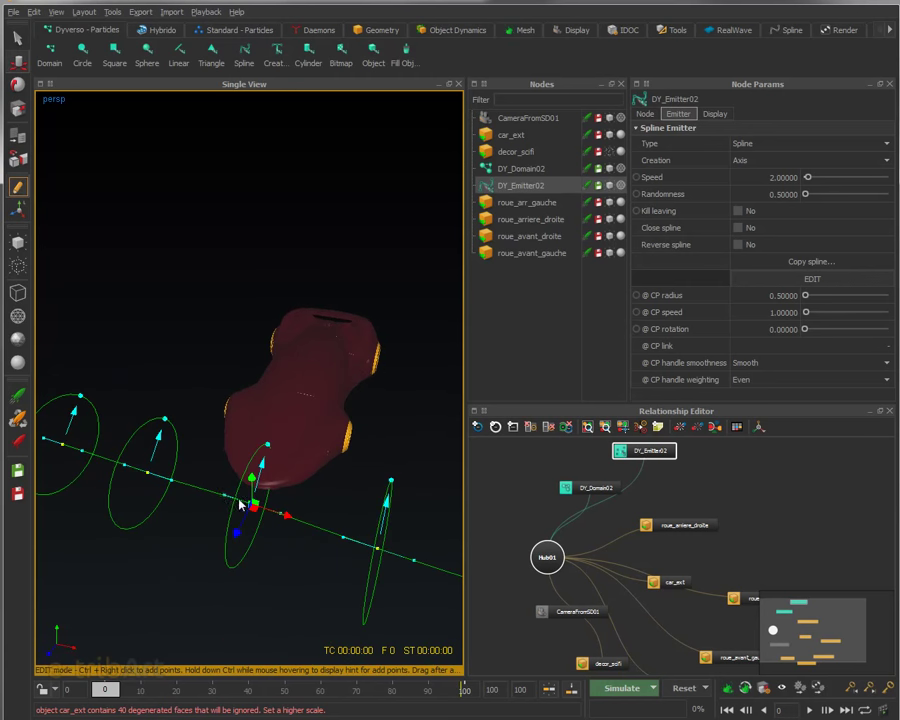
- In a top view framed on the car, move the spline's second control point inward and back against the side of the nose
left_click(149, 474)
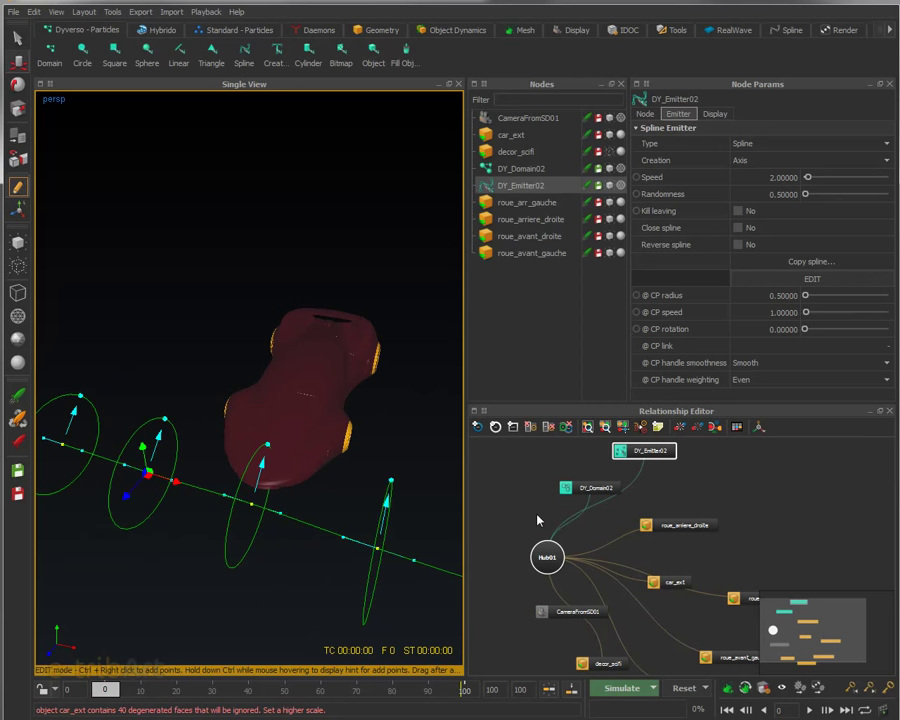
key("1")
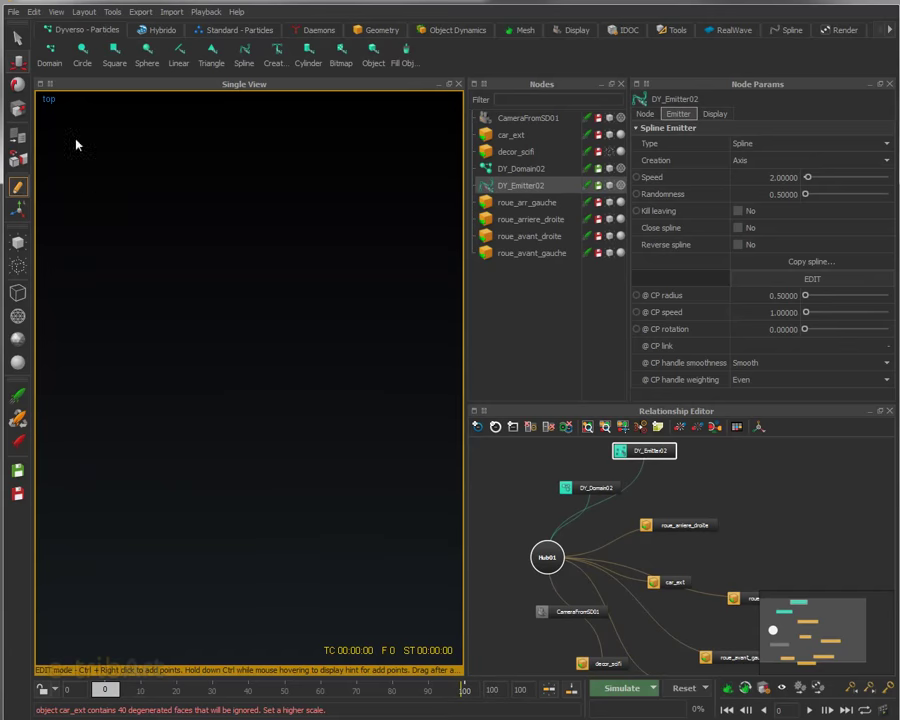
left_click(34, 12)
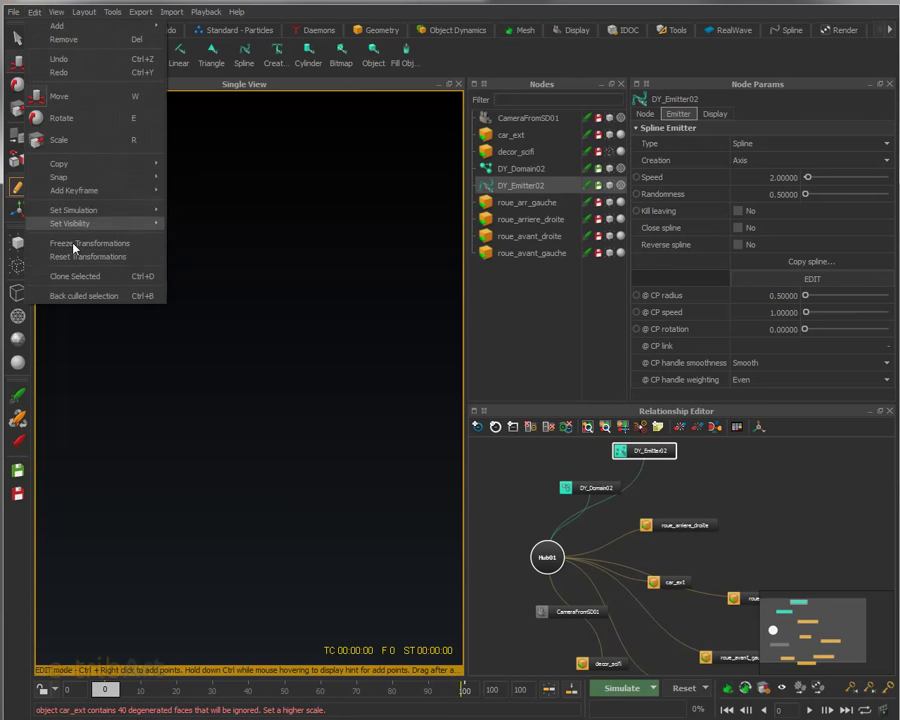
mouse_move(56, 12)
left_click(60, 154)
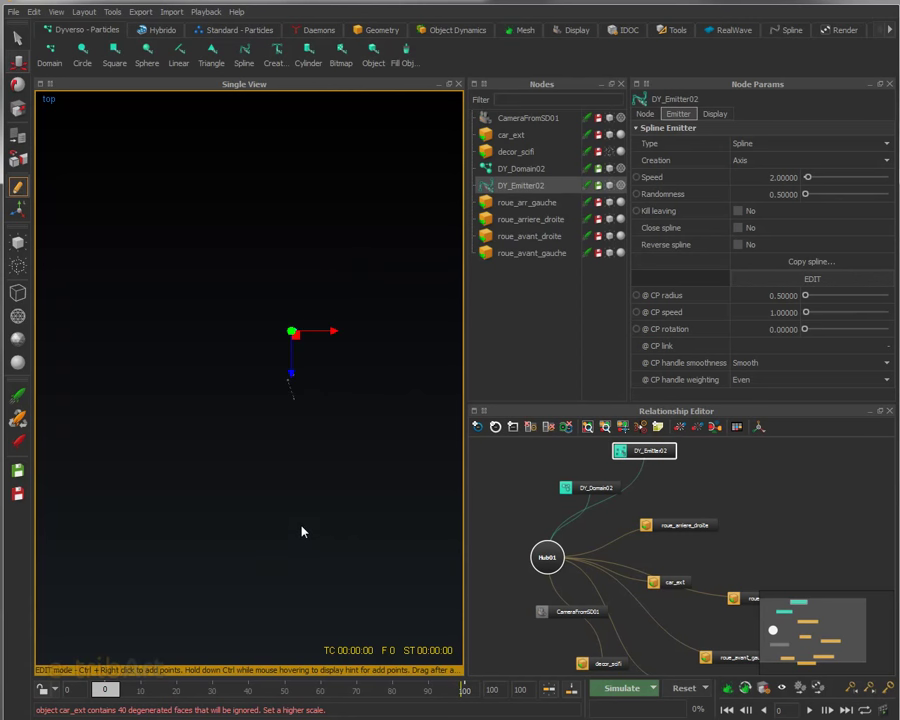
middle_click_drag(302, 531, 218, 578)
left_click(783, 279)
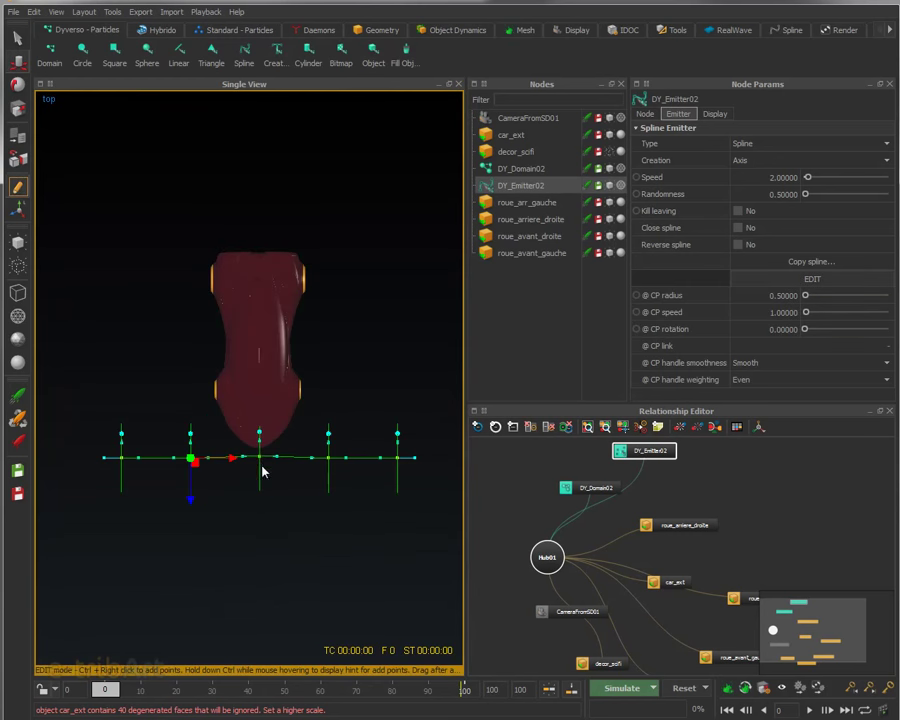
left_click(259, 462)
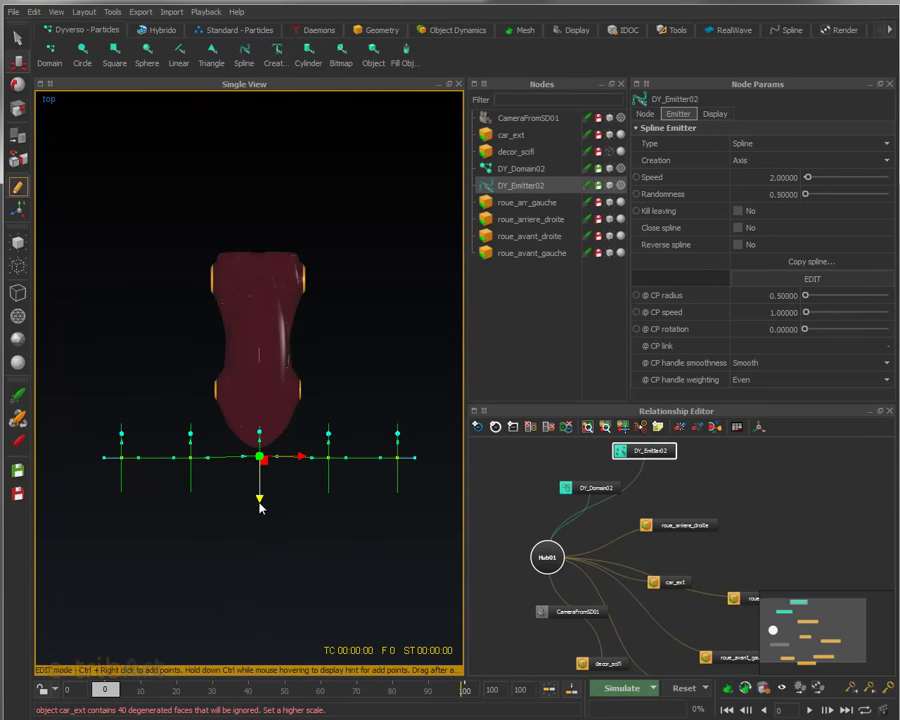
left_click(190, 457)
scroll(190, 462, "up", 2)
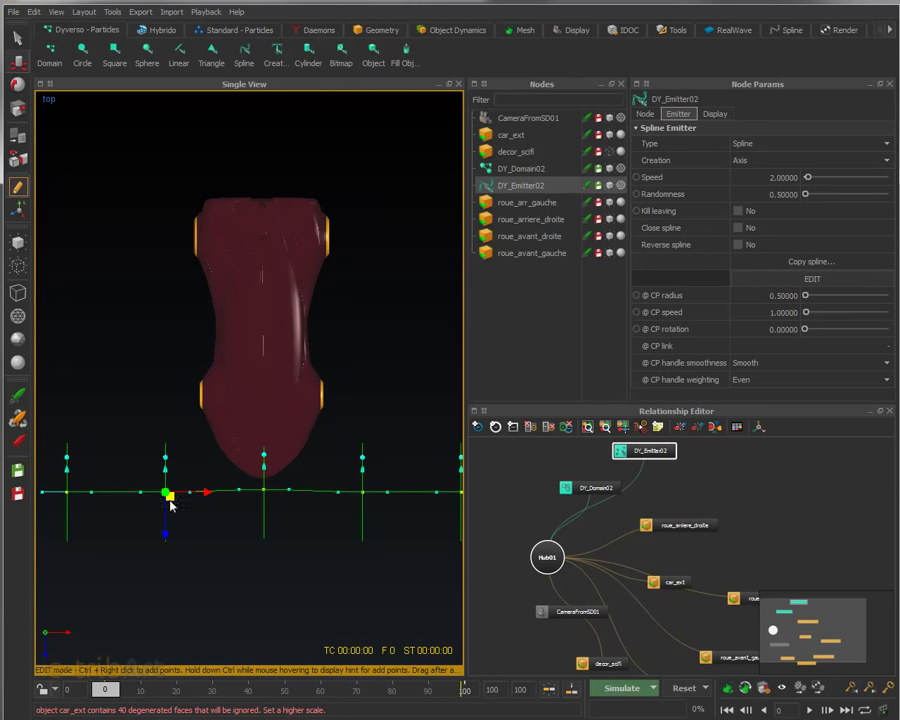
left_click_drag(165, 494, 210, 451)
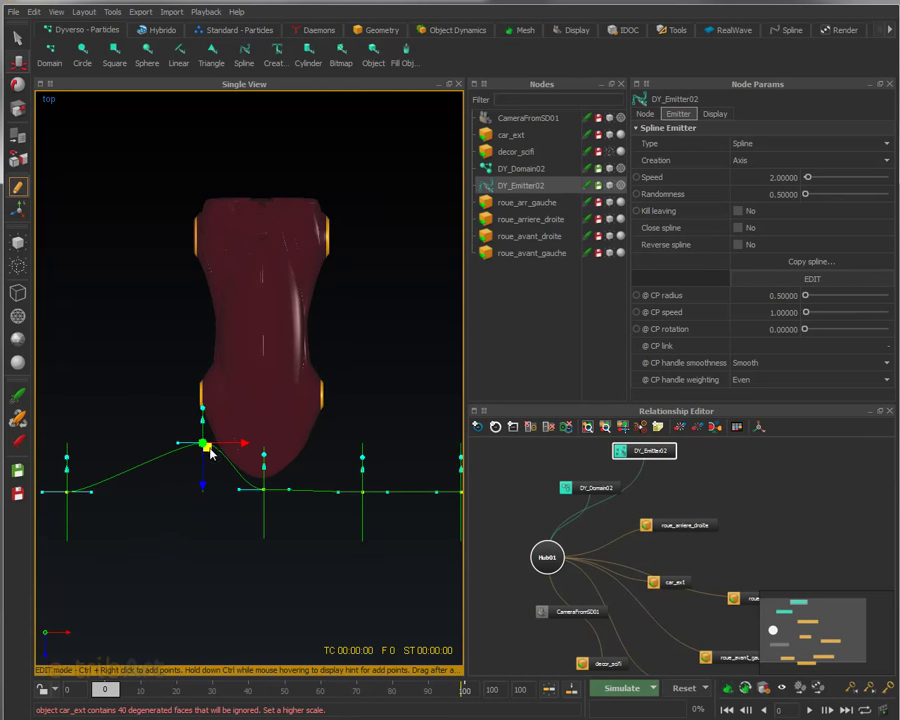
- Move the fourth control point against the opposite side of the nose and the fifth back beside the adjacent front wheel
left_click(363, 494)
left_click_drag(366, 500, 320, 449)
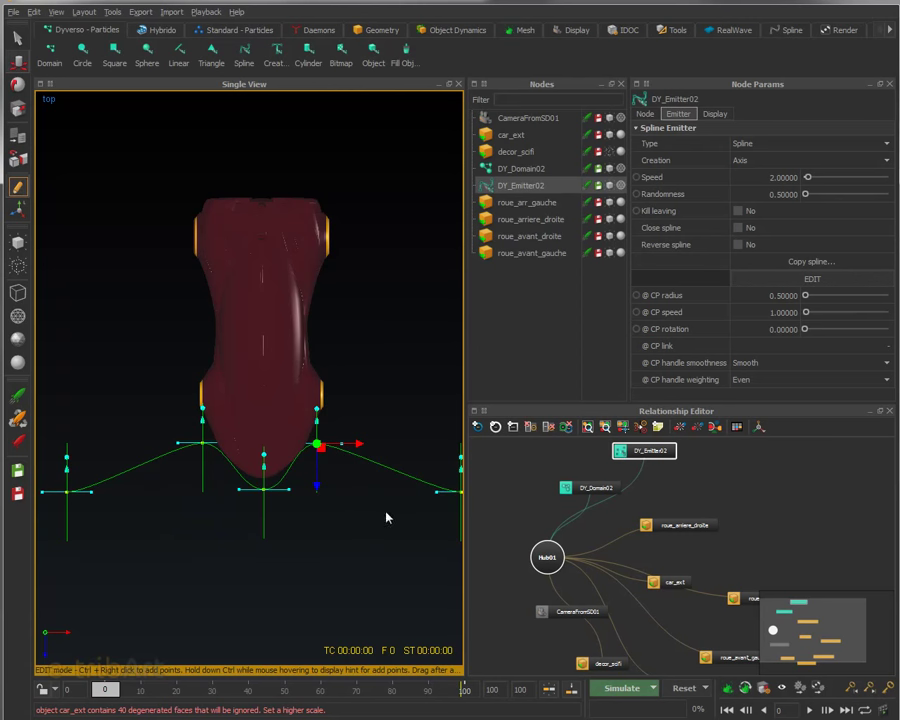
middle_click_drag(386, 517, 341, 526, "alt")
left_click_drag(422, 503, 281, 405)
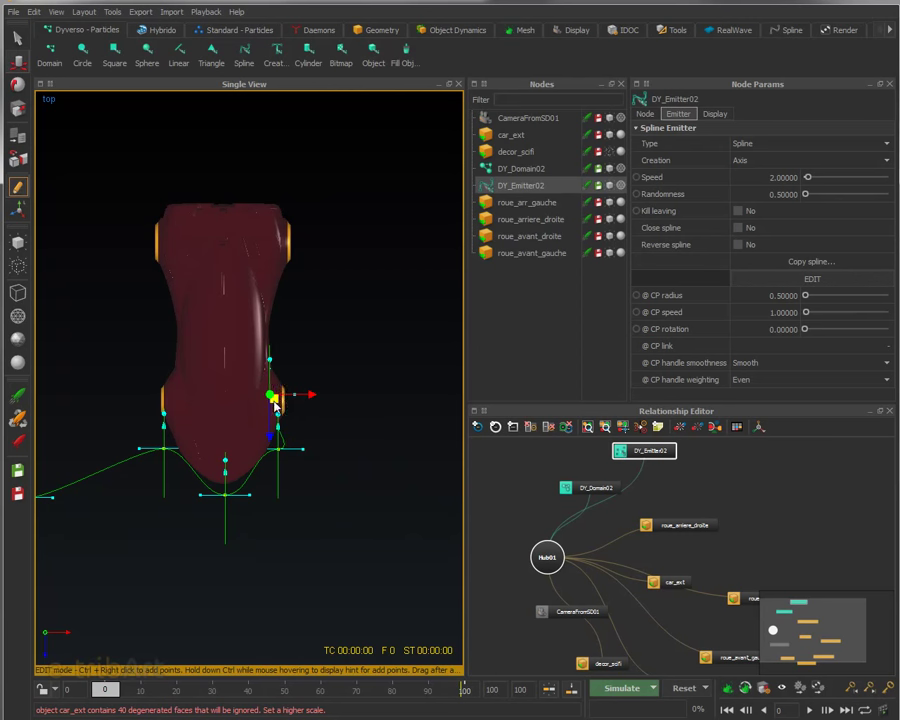
- Move the spline's first control point back beside the other front wheel and check the wrapped spline in perspective
middle_click_drag(195, 476, 352, 460, "alt")
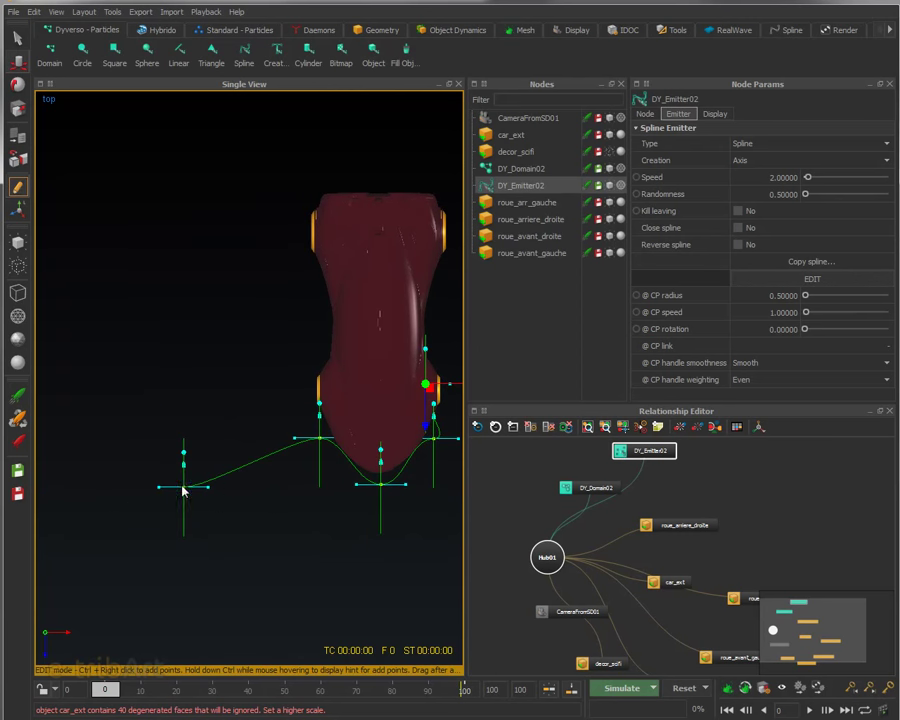
left_click(184, 487)
left_click_drag(187, 491, 326, 399)
middle_click_drag(348, 442, 279, 430, "alt")
scroll(284, 450, "up", 3)
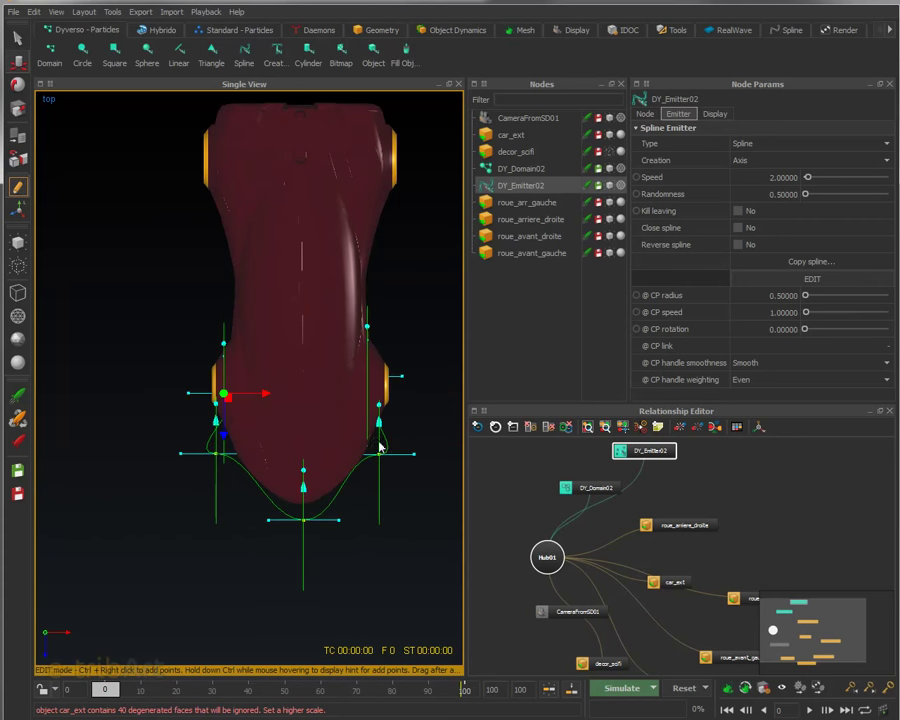
key("4")
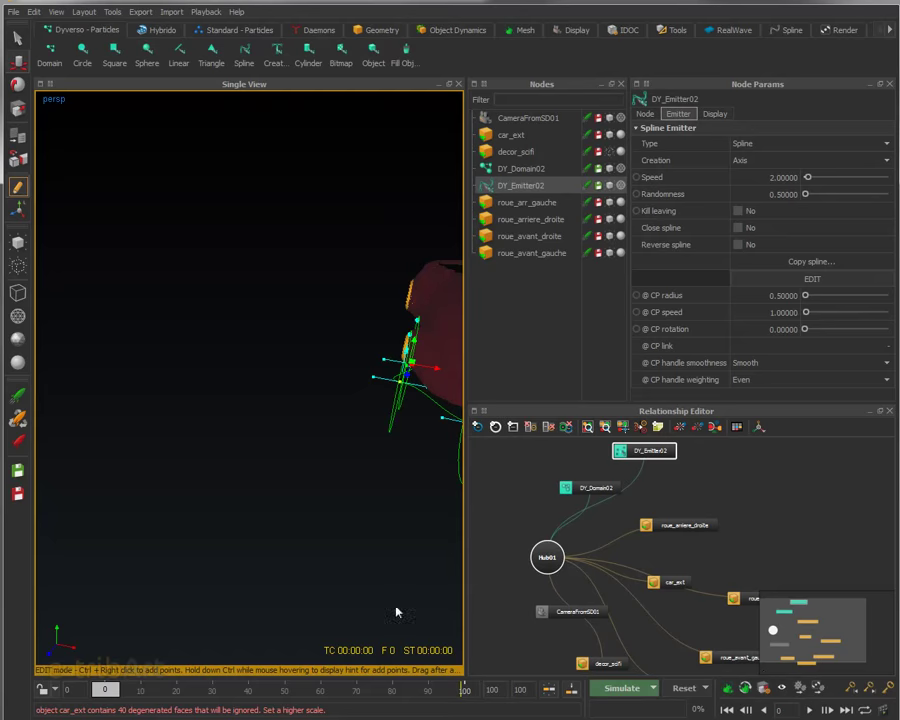
left_click_drag(396, 612, 227, 537, "alt")
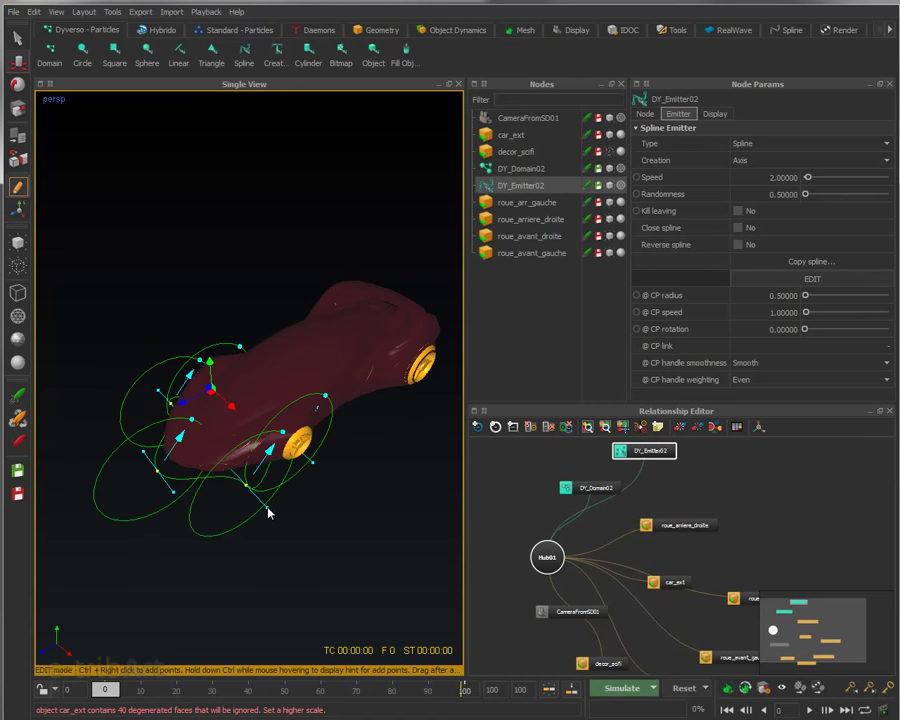
- Turn the tangent handle of the spline's control point between the nose and the near front wheel so the curve follows the body
left_click(268, 512)
mouse_move(267, 515)
left_mouse_down()
mouse_move(276, 494)
mouse_move(265, 491)
left_mouse_up()
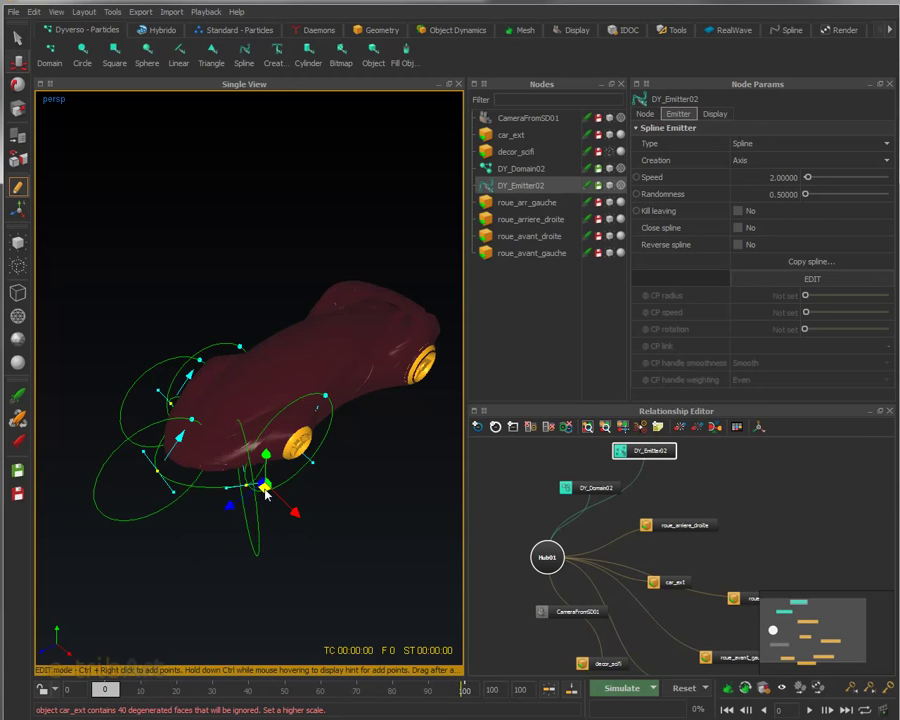
scroll(241, 564, "up", 5)
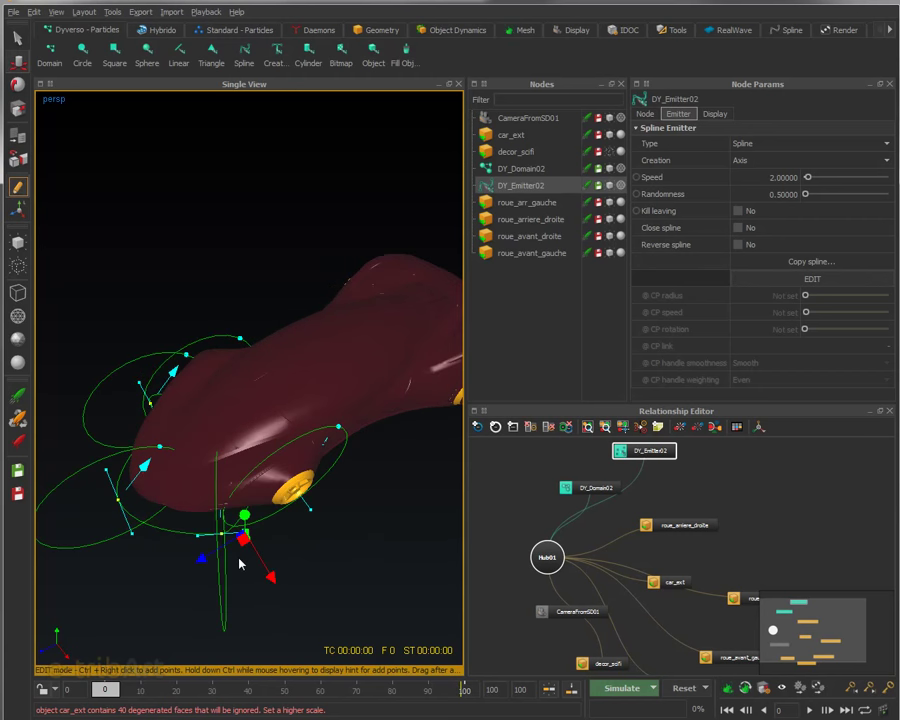
left_click_drag(240, 565, 323, 505, "alt")
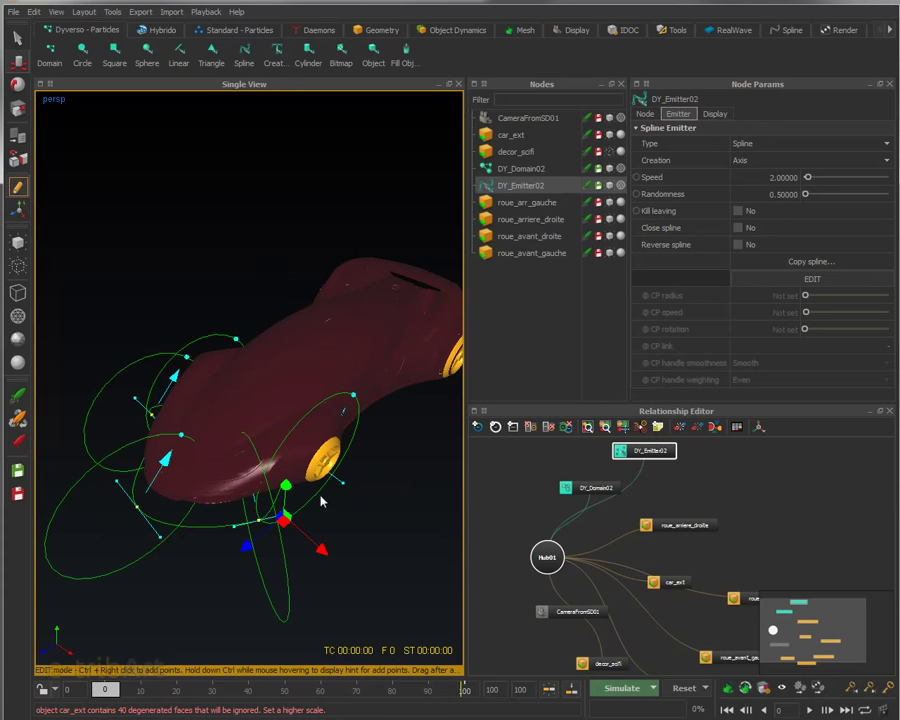
left_click(403, 390)
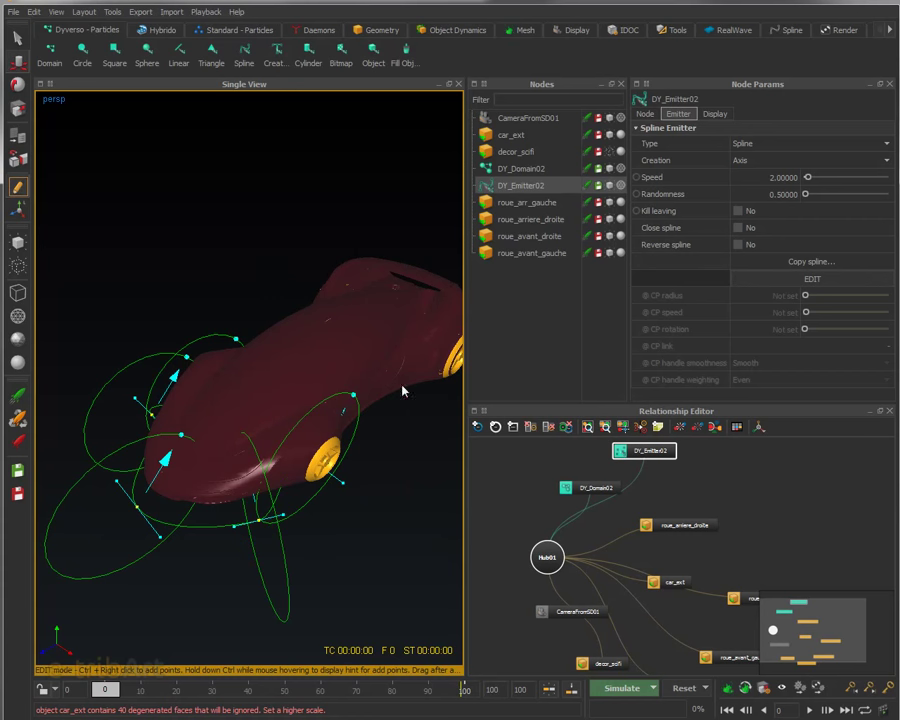
- Change the car_ext node's viewport display from solid shading to wireframe so the spline can be seen through the body
left_click(512, 136)
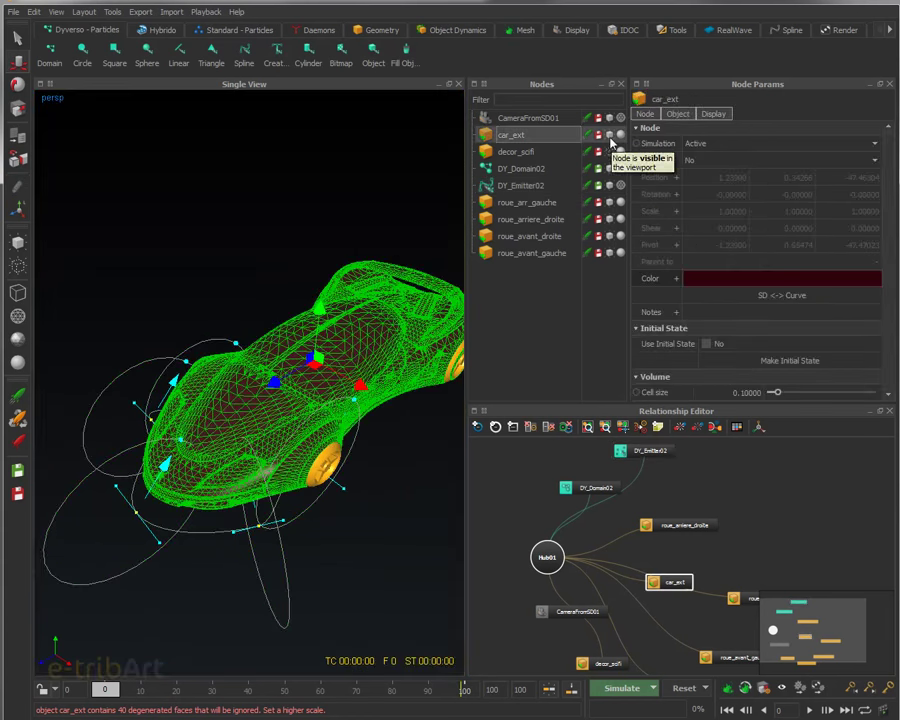
left_click(618, 140)
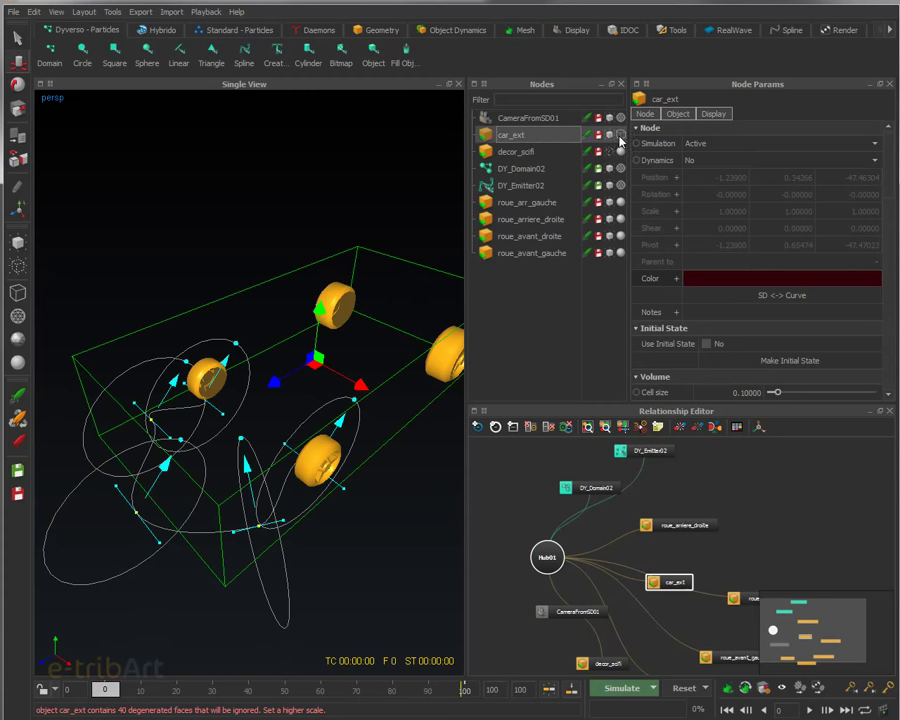
left_click(620, 140)
left_click(207, 348)
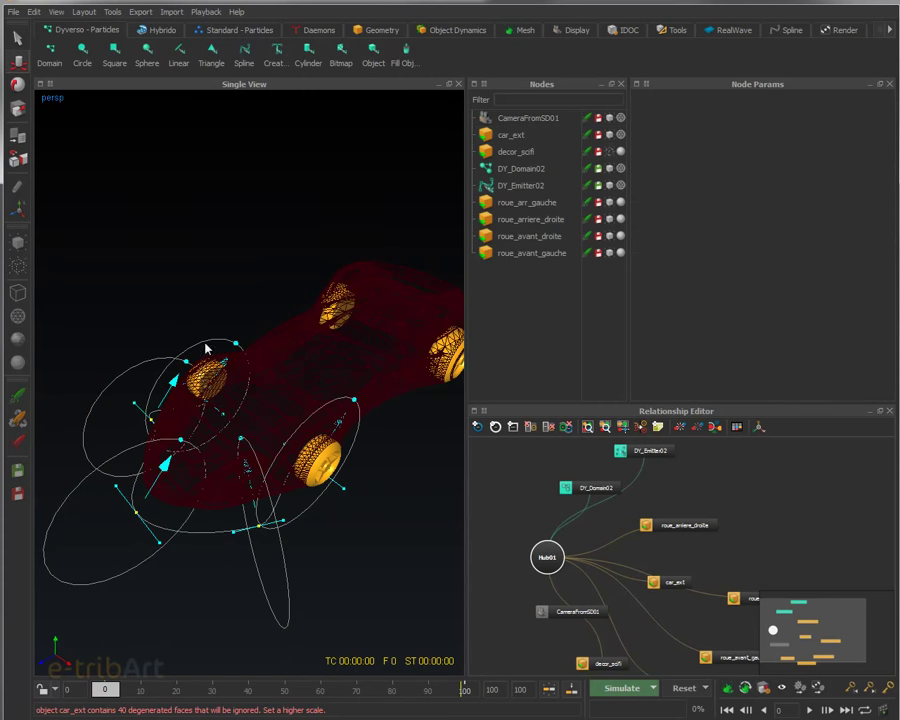
left_click_drag(207, 348, 170, 555, "alt")
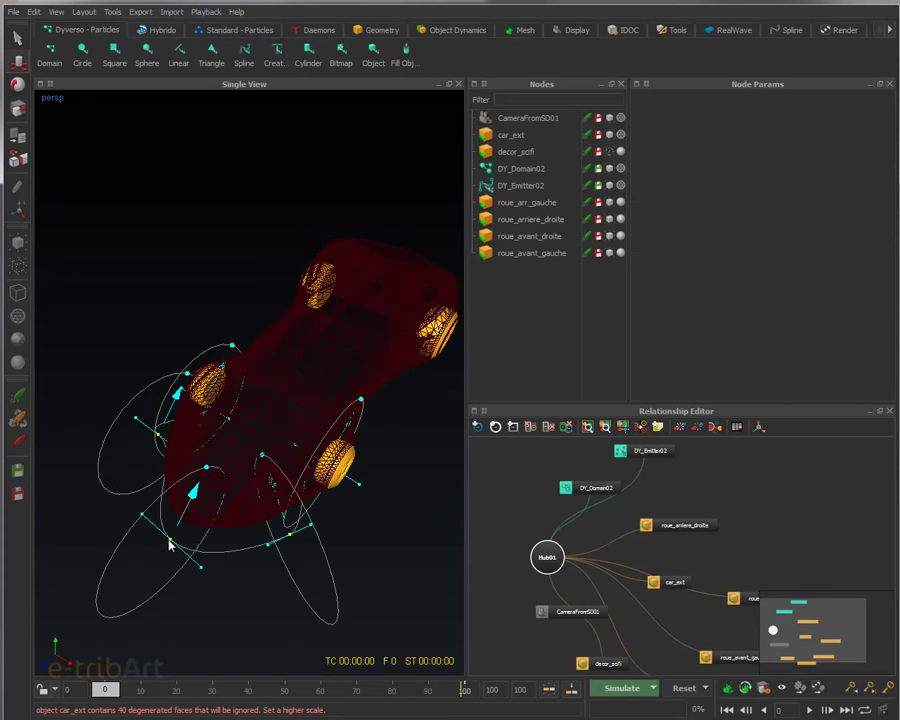
- Return the emitter's spline to point editing and turn the tangent handle of the end control point beside the near front wheel
double_click(170, 544)
mouse_move(208, 586)
left_mouse_down("alt")
mouse_move(201, 603)
mouse_move(201, 594)
left_mouse_up("alt")
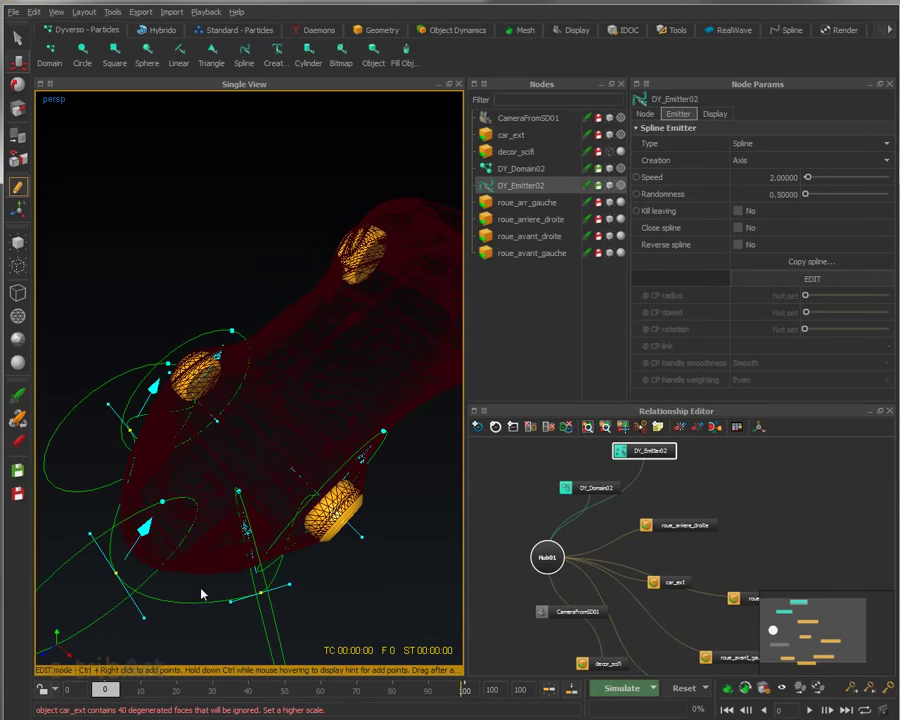
left_click(362, 541)
mouse_move(364, 538)
left_mouse_down()
mouse_move(336, 510)
mouse_move(323, 541)
mouse_move(338, 553)
mouse_move(358, 547)
left_mouse_up()
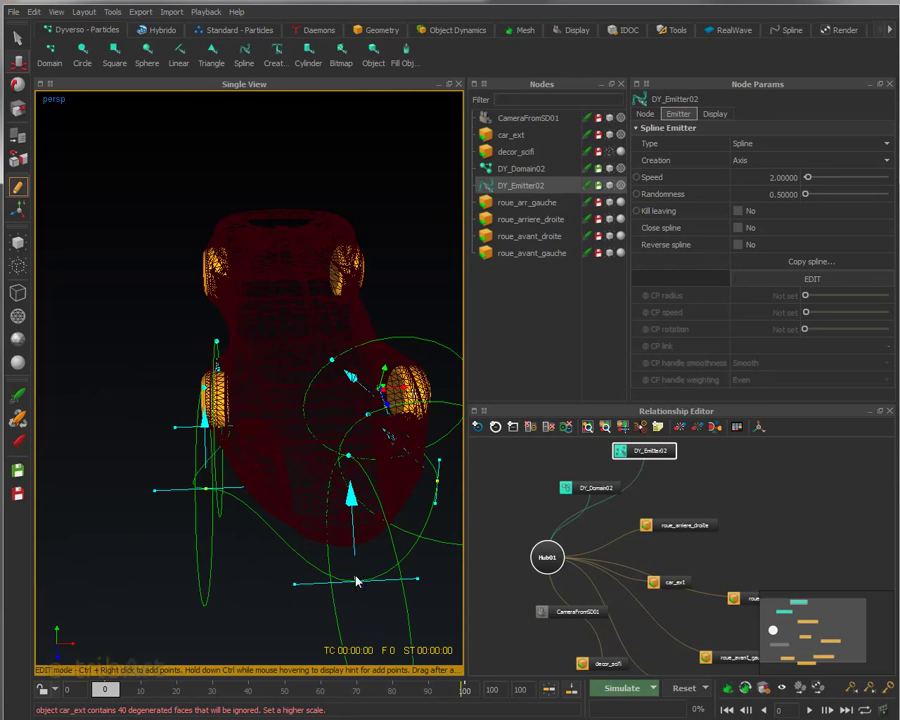
left_click(356, 580)
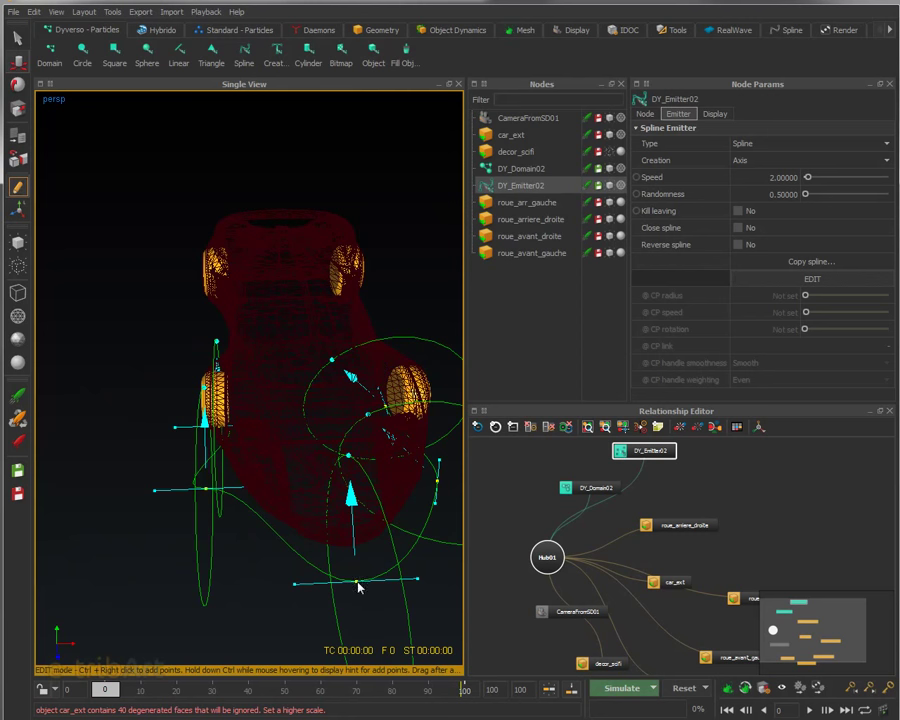
- Turn the tangent handles of the two control points on the opposite side of the nose to follow the car's contour
left_click(157, 493)
left_click_drag(157, 493, 172, 456)
left_click_drag(172, 456, 243, 451, "alt")
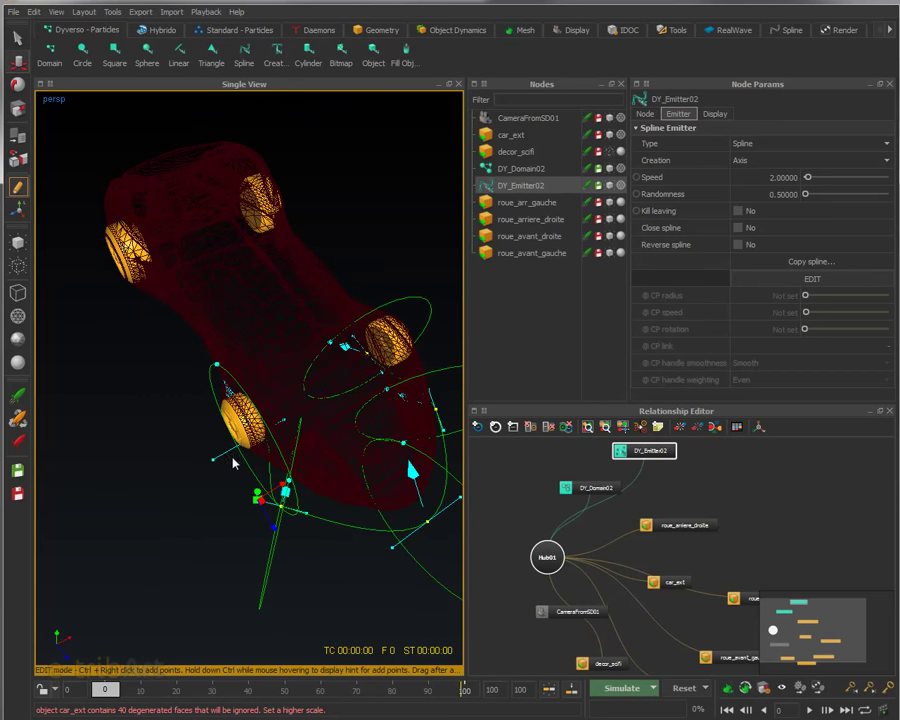
left_click(214, 459)
left_click_drag(216, 465, 265, 455)
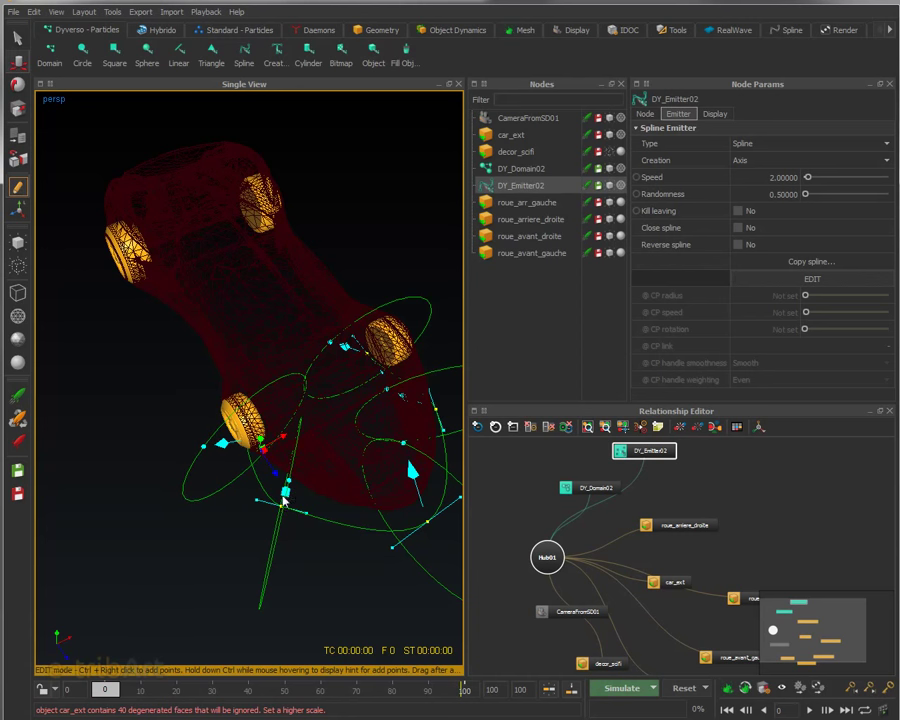
middle_click_drag(263, 452, 260, 578)
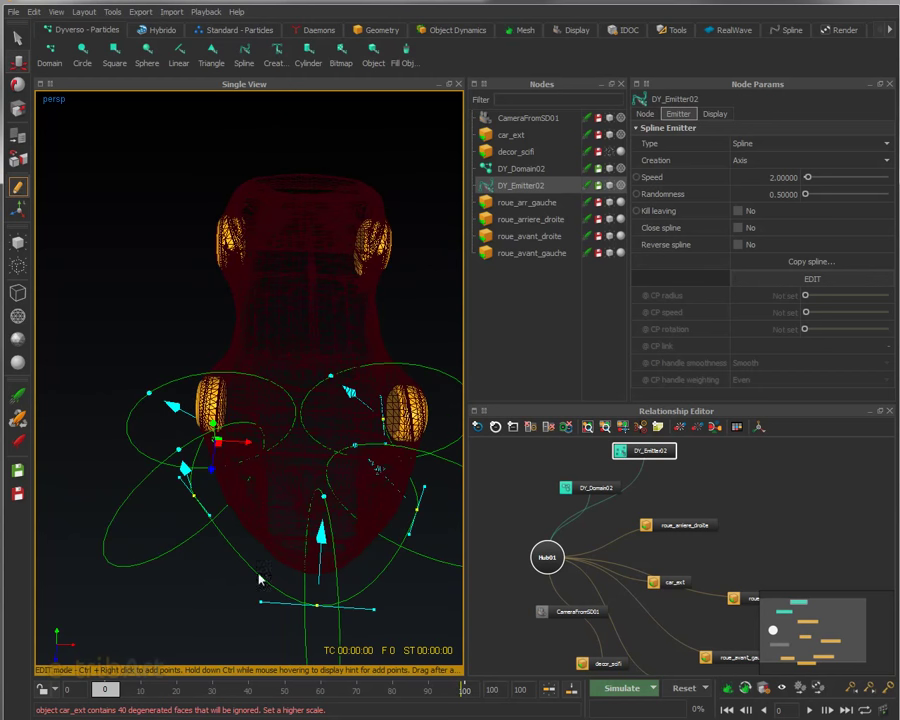
- Move the spline's middle control point closer to the tip of the car's nose and raise it slightly
left_click(317, 605)
left_click_drag(322, 658, 328, 636)
middle_click_drag(324, 636, 249, 554)
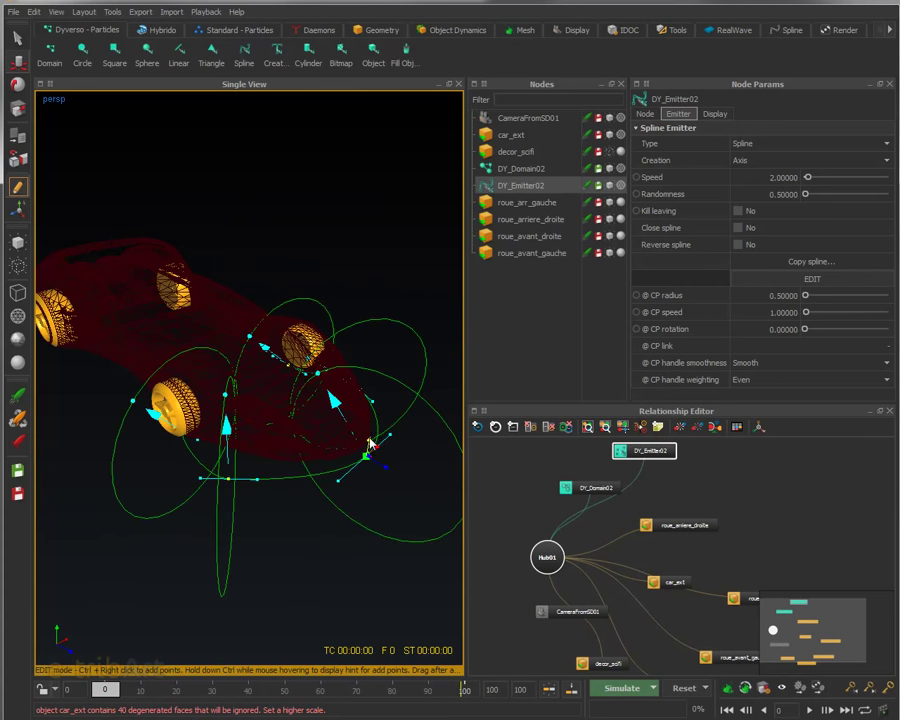
left_click_drag(369, 450, 372, 428)
middle_click_drag(372, 428, 276, 461)
- Raise the control points on both sides of the nose slightly along Y, closer to the car body
left_click(342, 432)
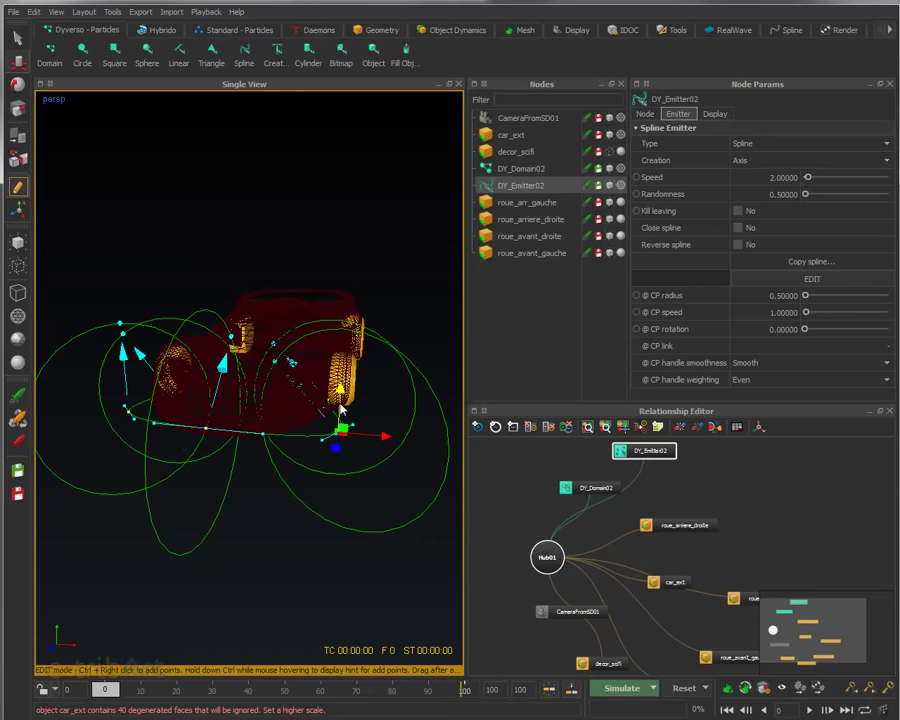
middle_click_drag(340, 395, 268, 480)
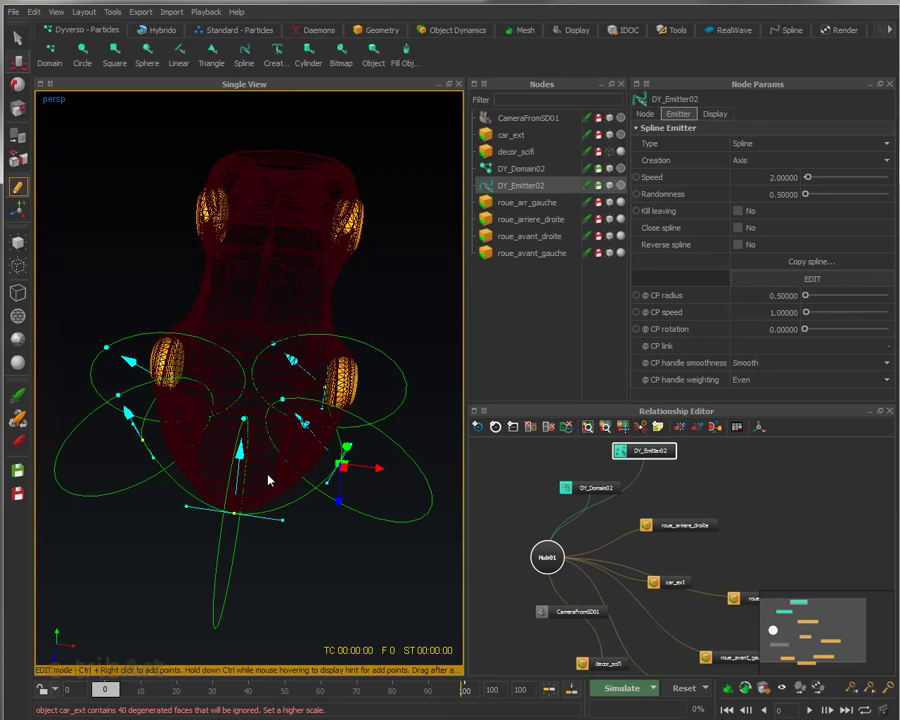
middle_click_drag(229, 515, 315, 455)
left_click(314, 445)
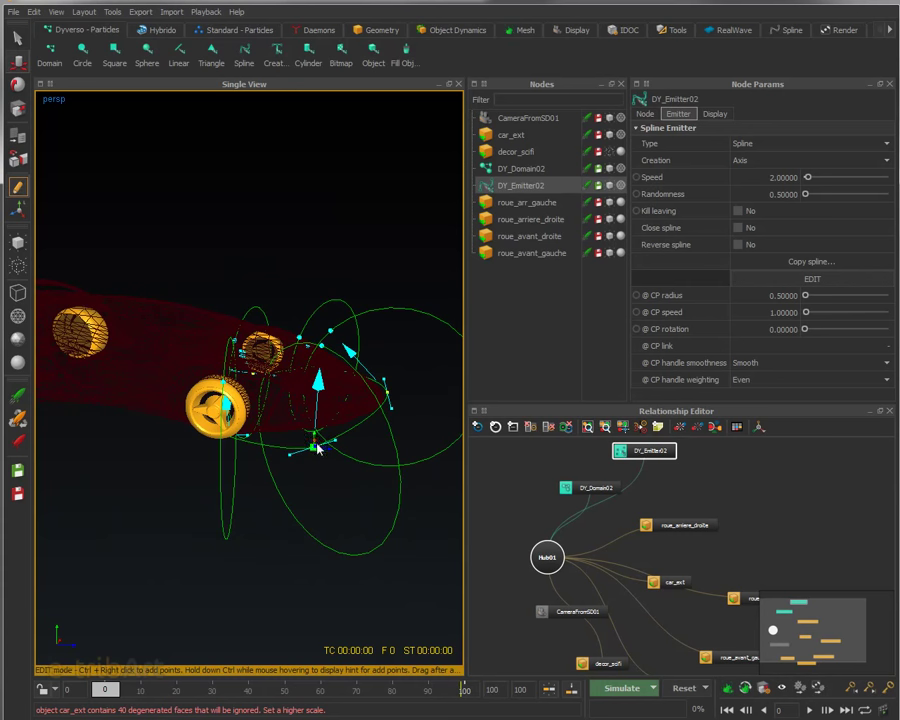
middle_click_drag(311, 432, 215, 563)
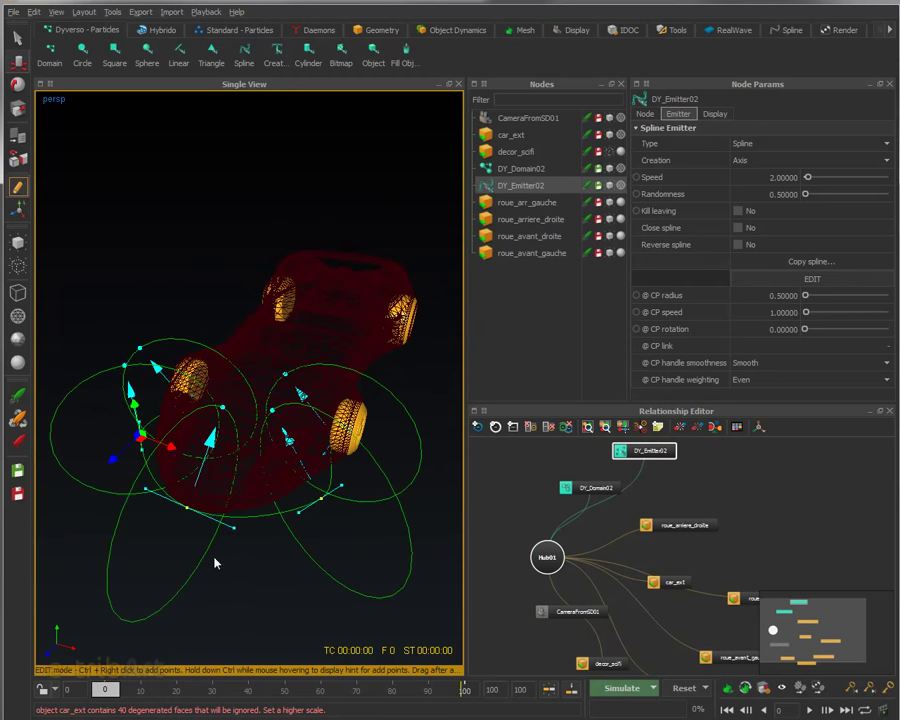
- Try a CP radius of 0.1 on the selected control point beside the nose and restore it to 0.5
left_click(787, 298)
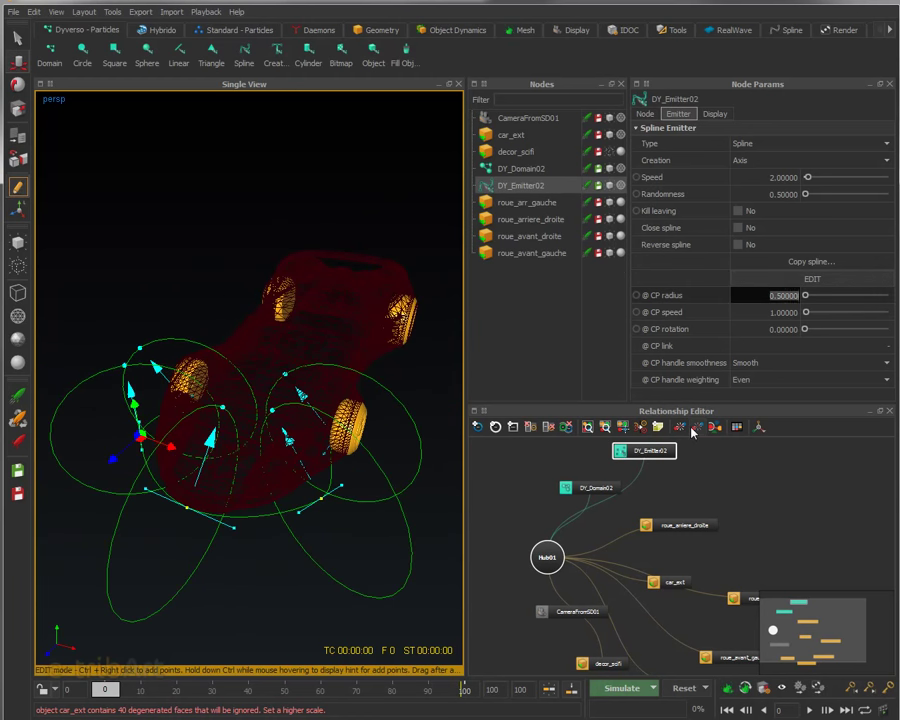
type("0.1")
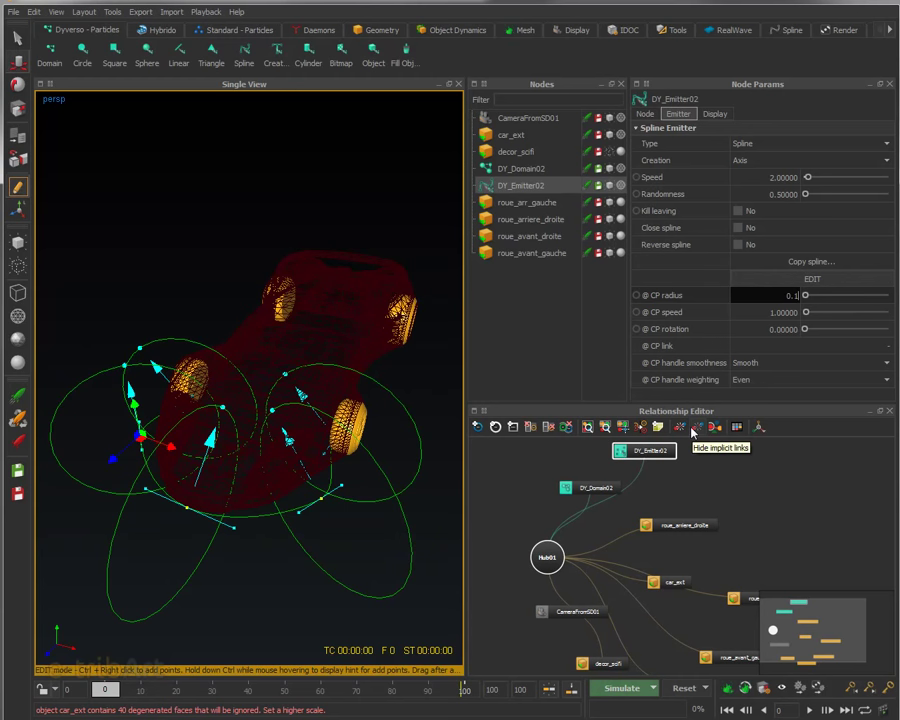
key("Return")
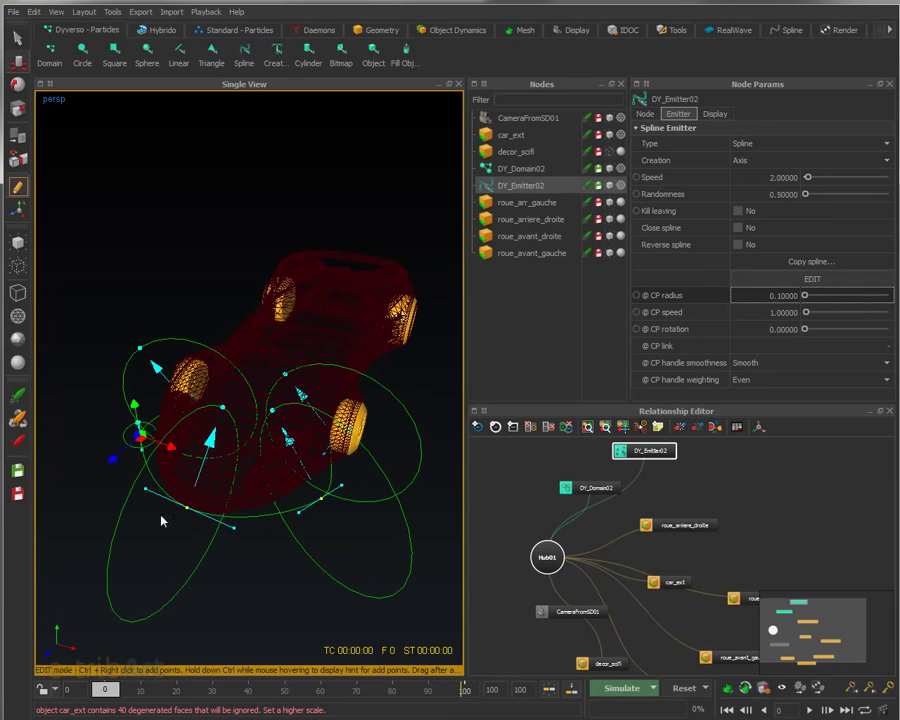
left_click_drag(162, 520, 215, 500, "alt")
left_click(771, 297)
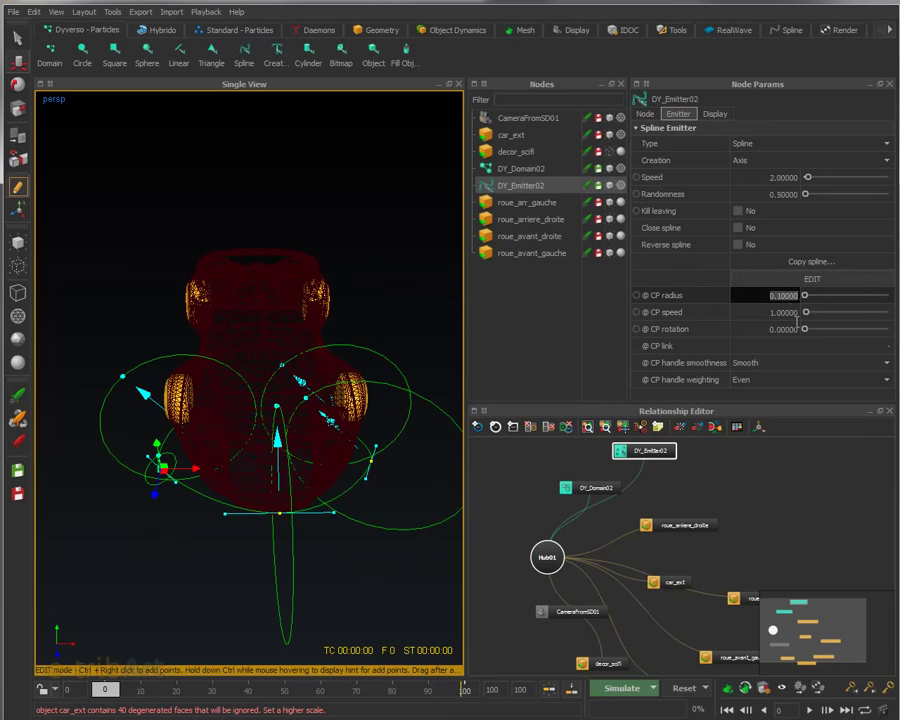
type("0.5")
key("Return")
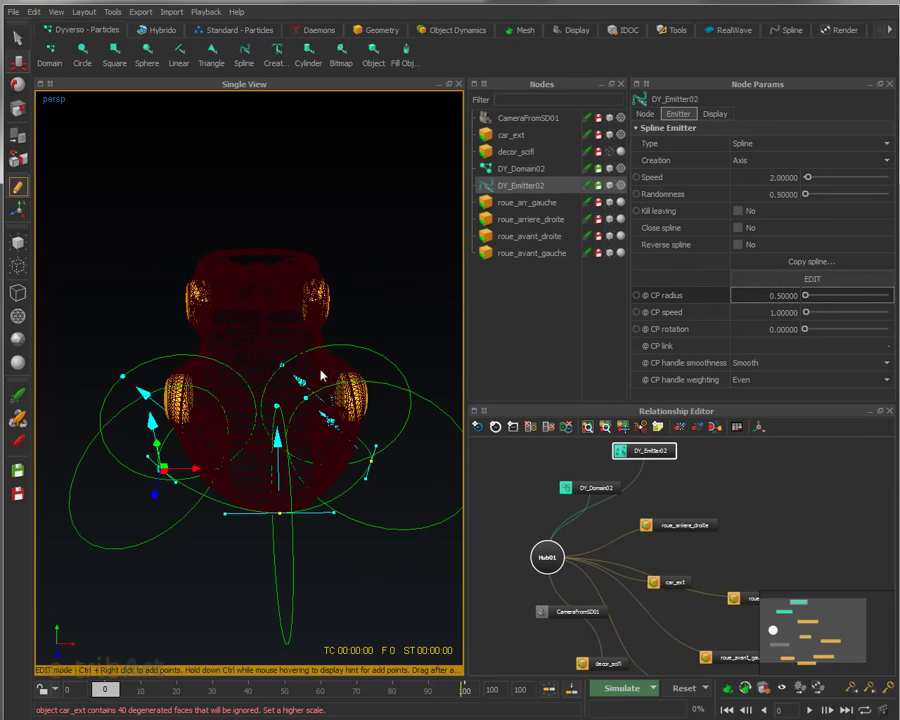
- Shrink and tilt the emission circles of the control points at the nose and along one side up to the front wheel
left_click_drag(321, 376, 242, 411, "alt")
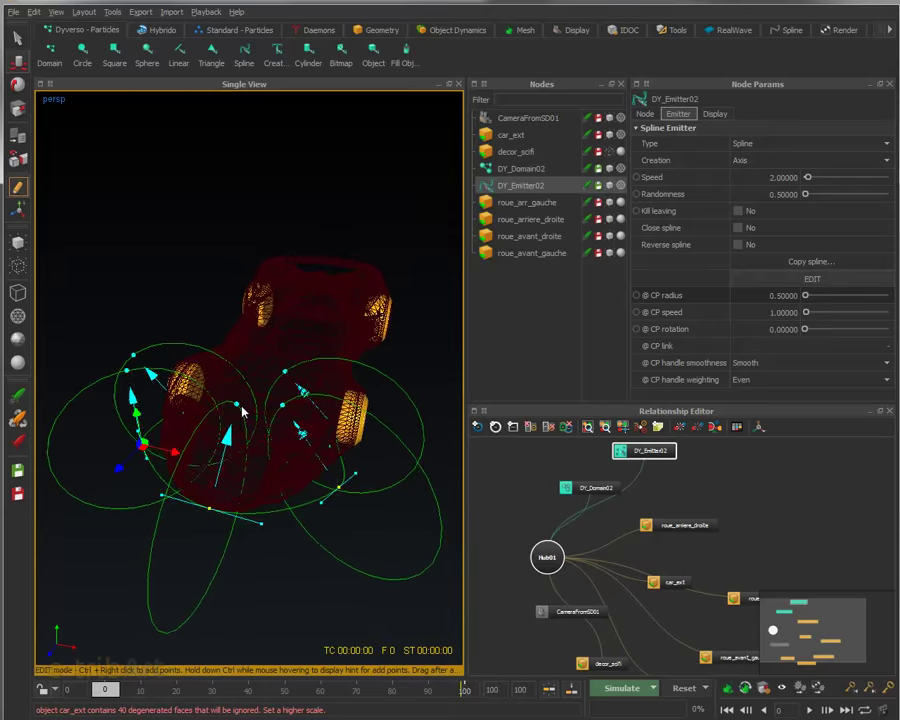
left_click(89, 370)
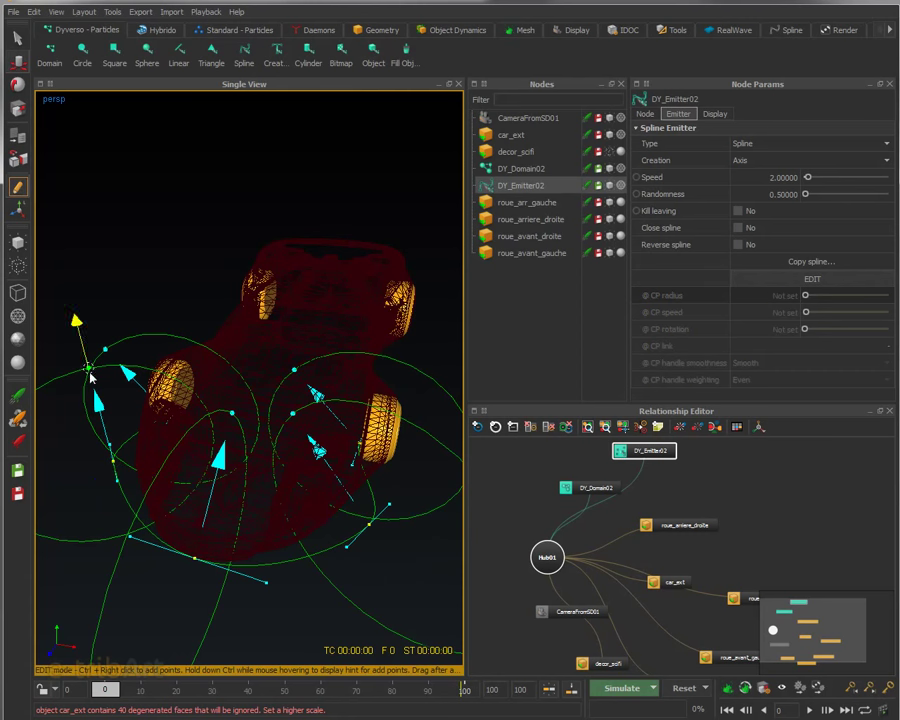
left_click_drag(90, 357, 135, 380)
mouse_move(200, 458)
left_mouse_down("alt")
mouse_move(135, 347)
mouse_move(142, 385)
mouse_move(124, 340)
mouse_move(135, 338)
mouse_move(113, 348)
left_mouse_up("alt")
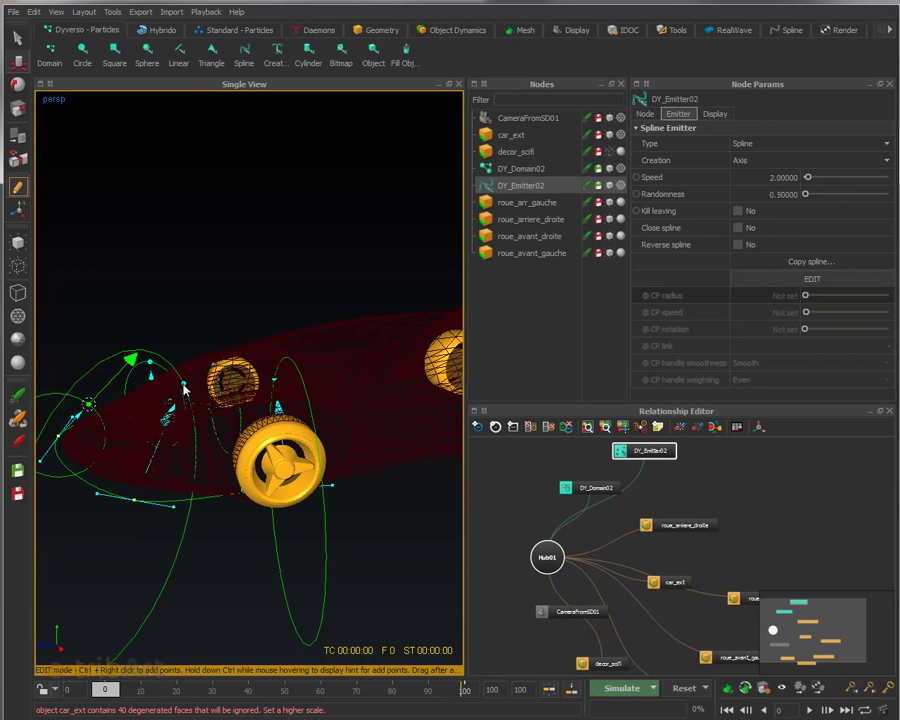
mouse_move(184, 378)
left_mouse_down()
mouse_move(172, 386)
mouse_move(185, 393)
left_mouse_up()
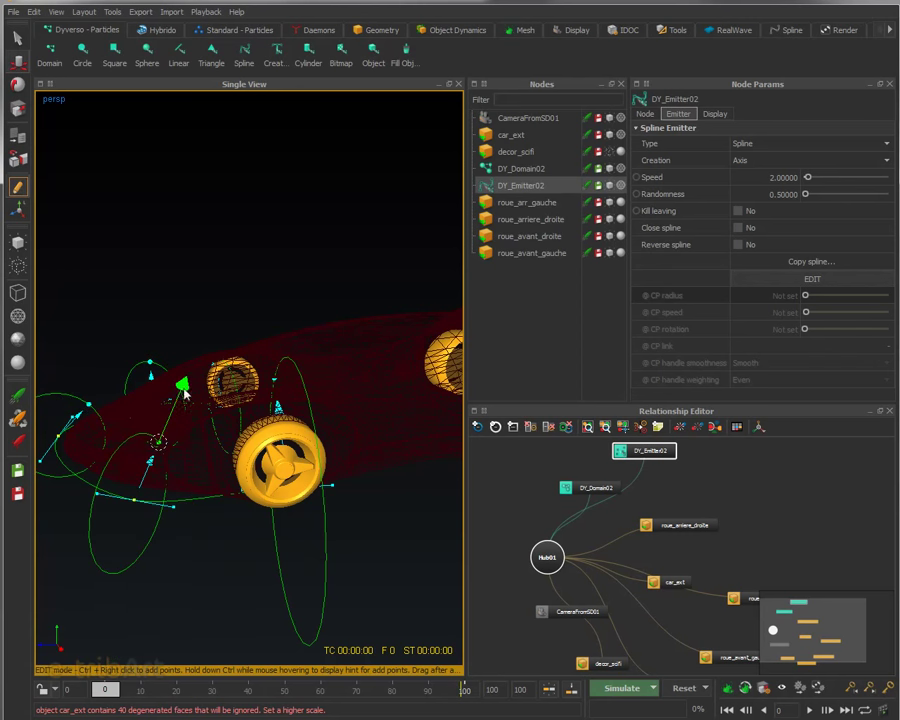
mouse_move(277, 387)
left_mouse_down()
mouse_move(265, 330)
mouse_move(267, 380)
left_mouse_up()
- Reduce and rotate the emission circles of the opposite side's control points, and adjust the height of the point beside the nose
left_click_drag(191, 452, 191, 489, "alt")
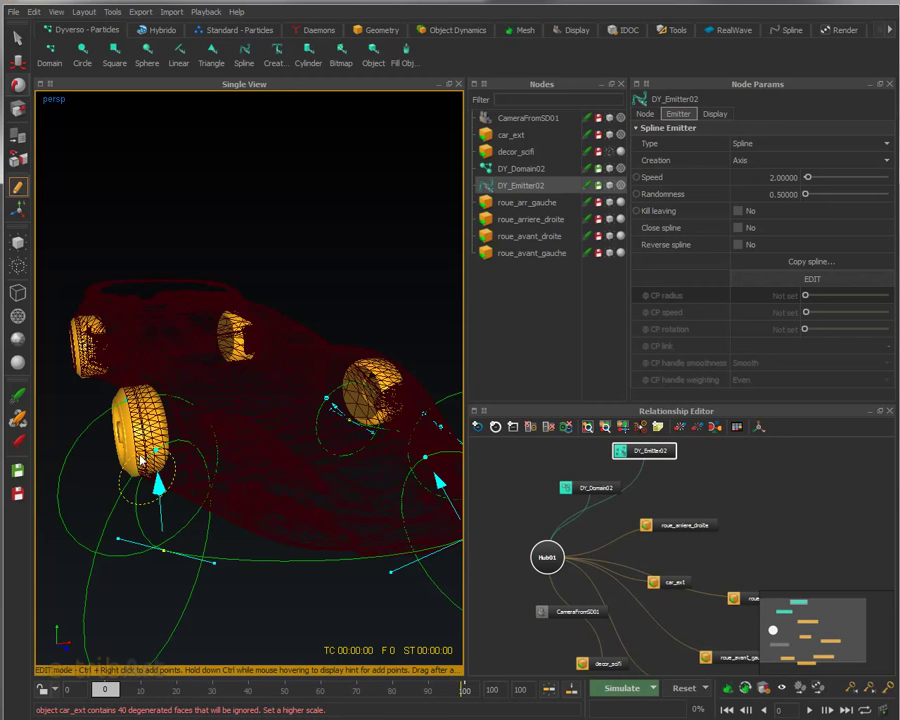
left_click_drag(145, 505, 131, 522, "alt")
left_click(97, 512)
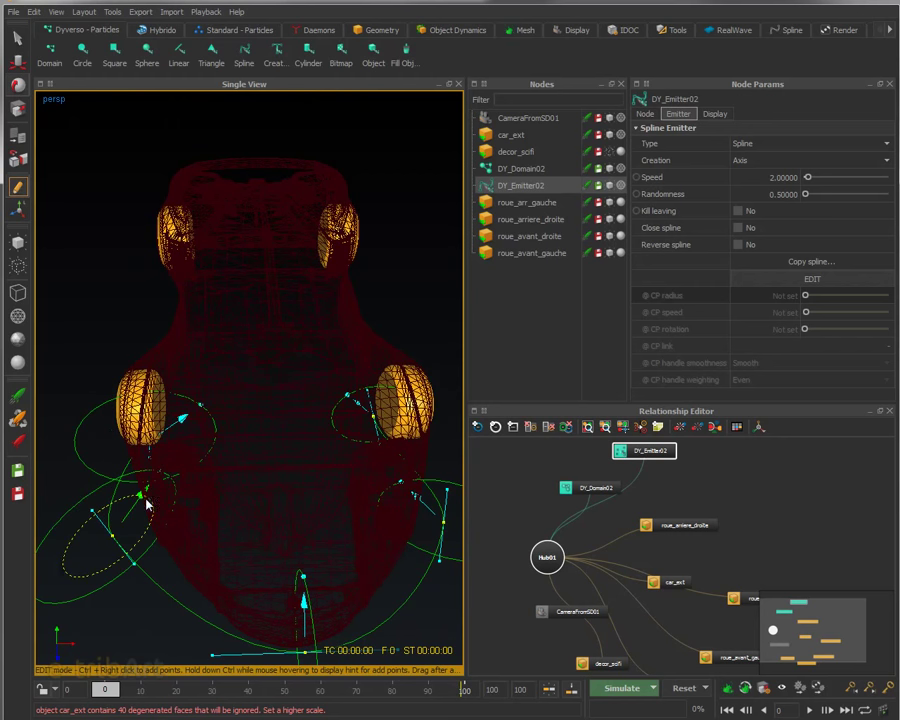
left_click_drag(151, 500, 207, 535, "alt")
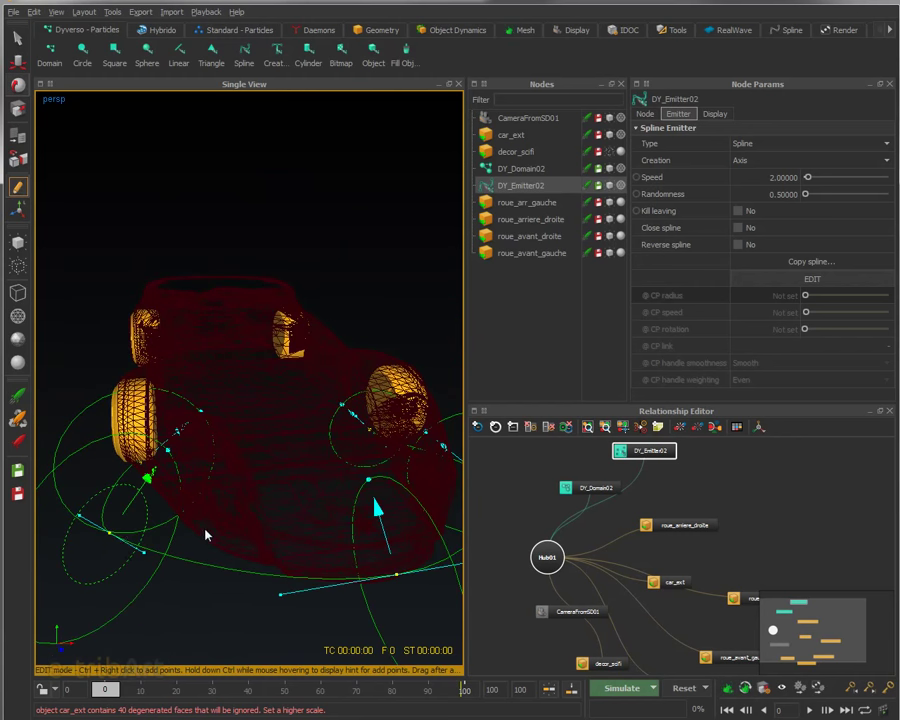
left_click(108, 530)
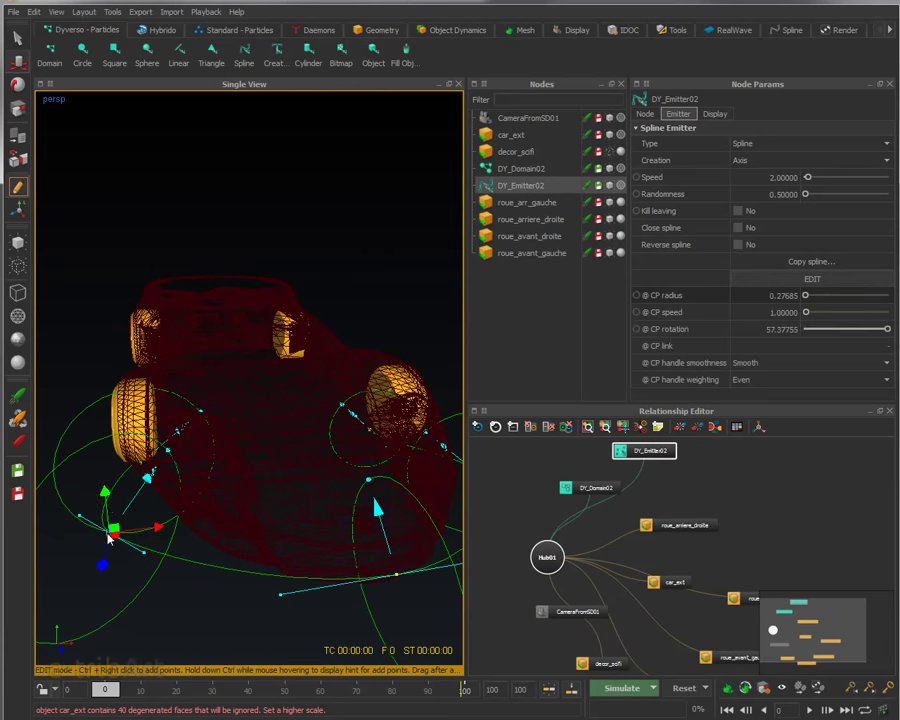
left_click_drag(104, 500, 388, 314)
- Switch the car_ext node back to visible solid shading and inspect the emitter spline around the body
left_click(608, 136)
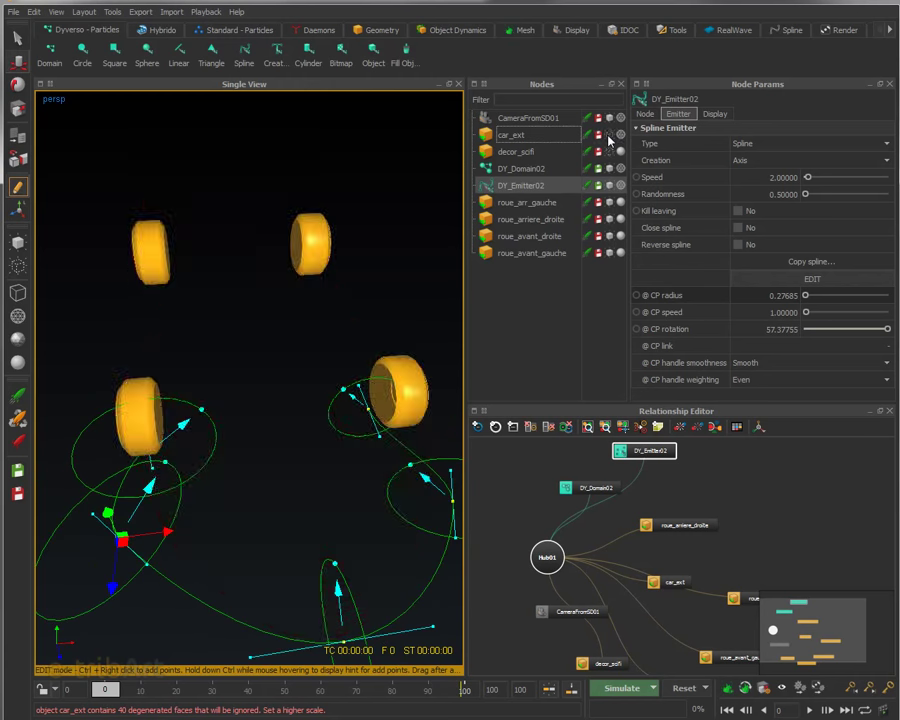
left_click(620, 135)
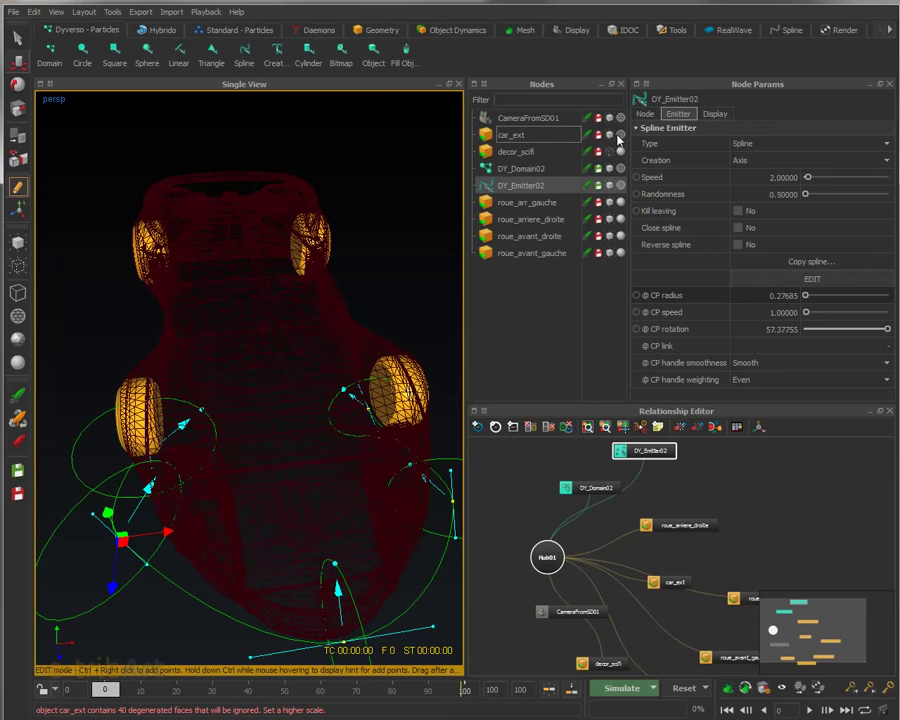
left_click(620, 136)
mouse_move(305, 318)
left_mouse_down("alt")
mouse_move(207, 452)
mouse_move(200, 440)
mouse_move(283, 454)
mouse_move(120, 438)
mouse_move(200, 440)
mouse_move(231, 465)
mouse_move(255, 438)
mouse_move(256, 447)
left_mouse_up("alt")
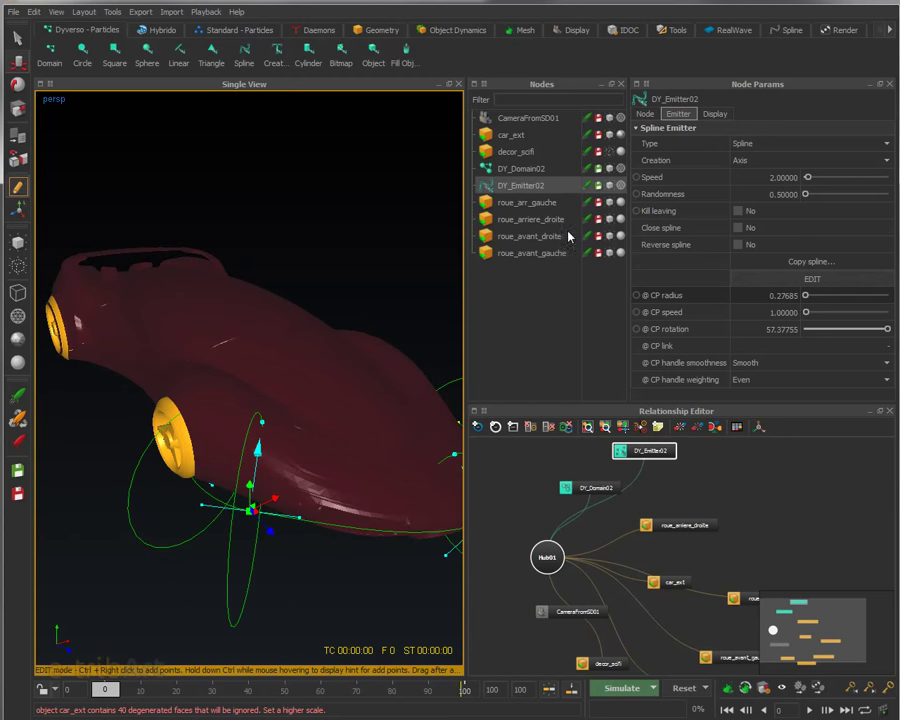
- Save the scene, review the spline control points beside the body and at the nose, and leave spline editing
left_click_drag(330, 330, 135, 400, "alt")
key("ctrl+s")
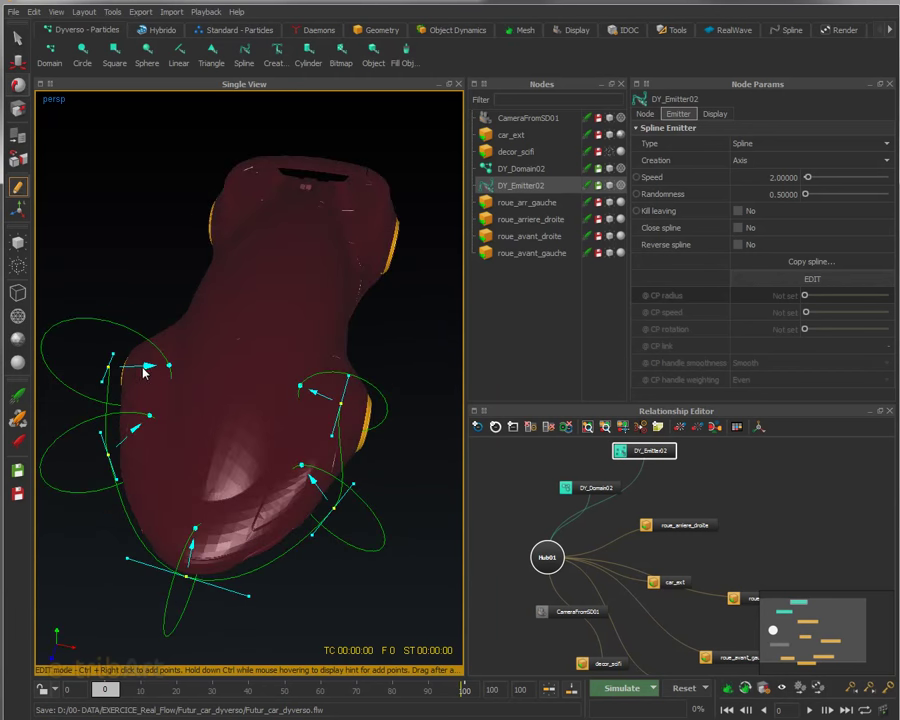
left_click(108, 369)
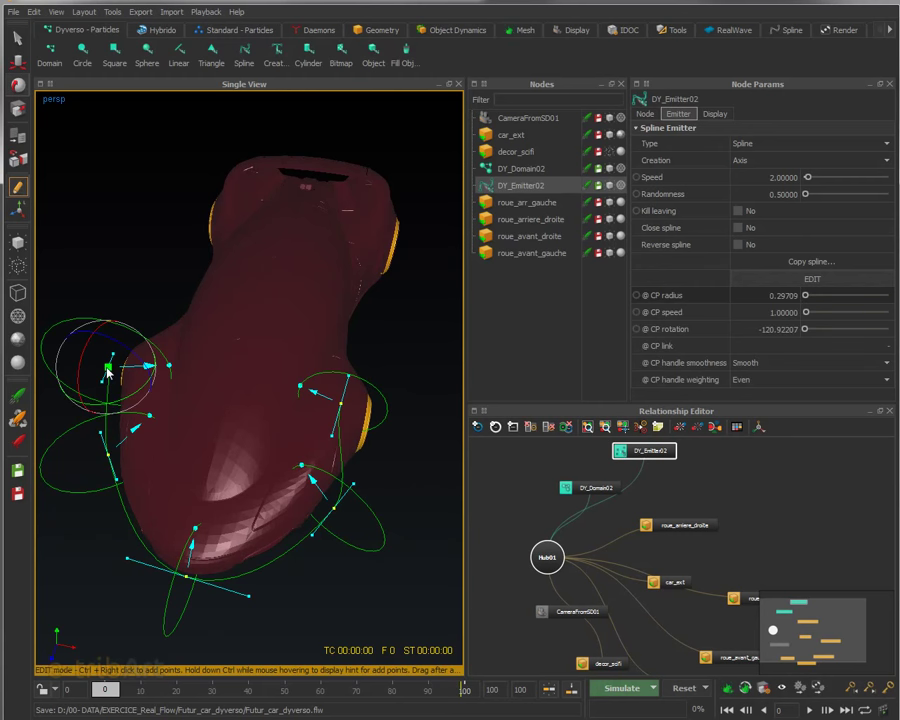
key("w")
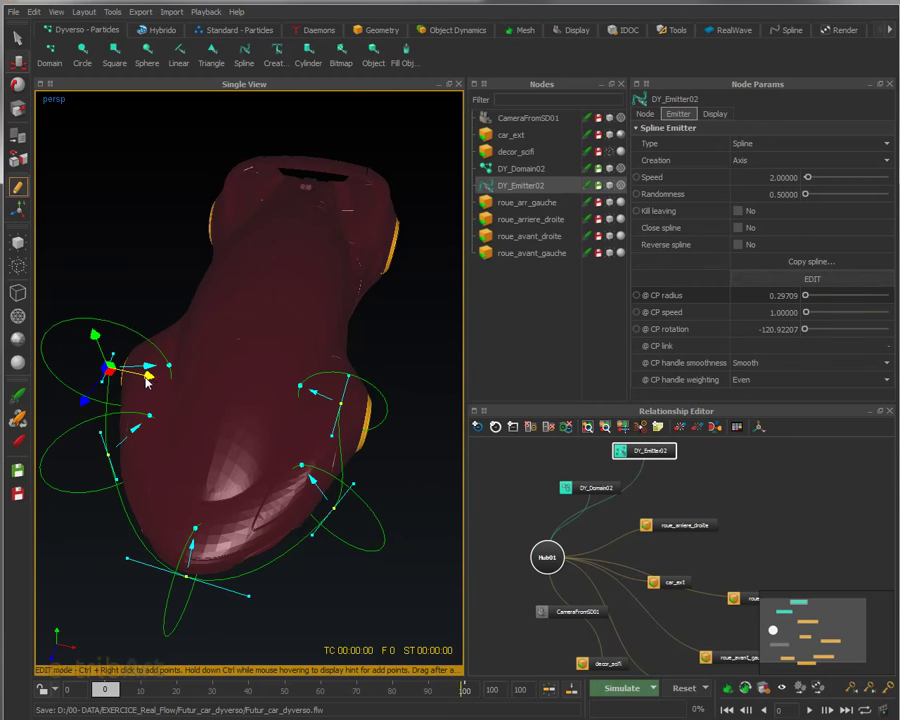
left_click_drag(172, 398, 181, 533, "alt")
left_click(140, 510)
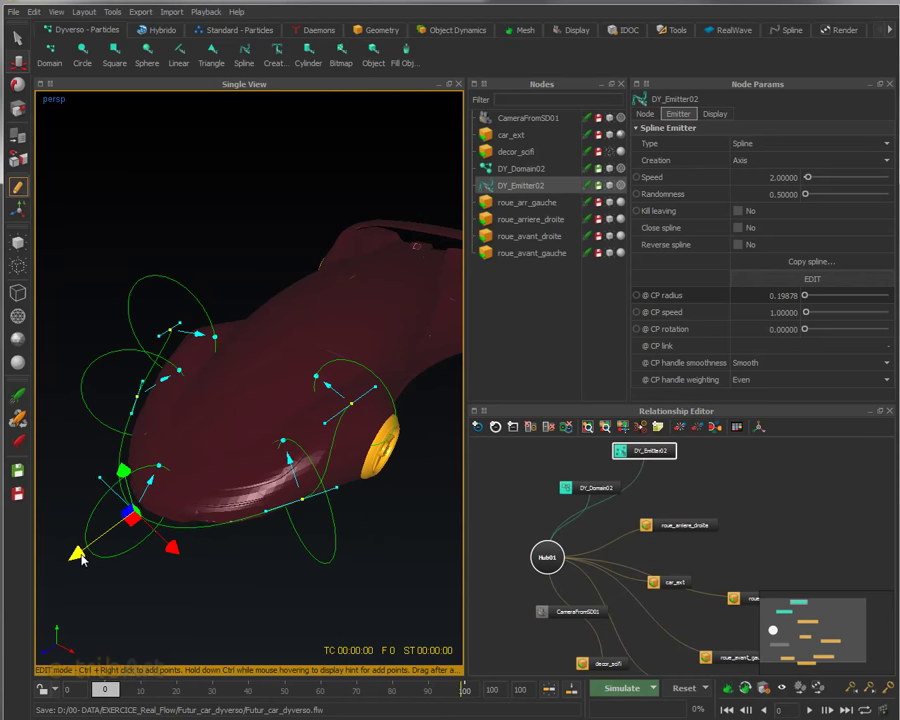
left_click_drag(88, 553, 237, 514, "alt")
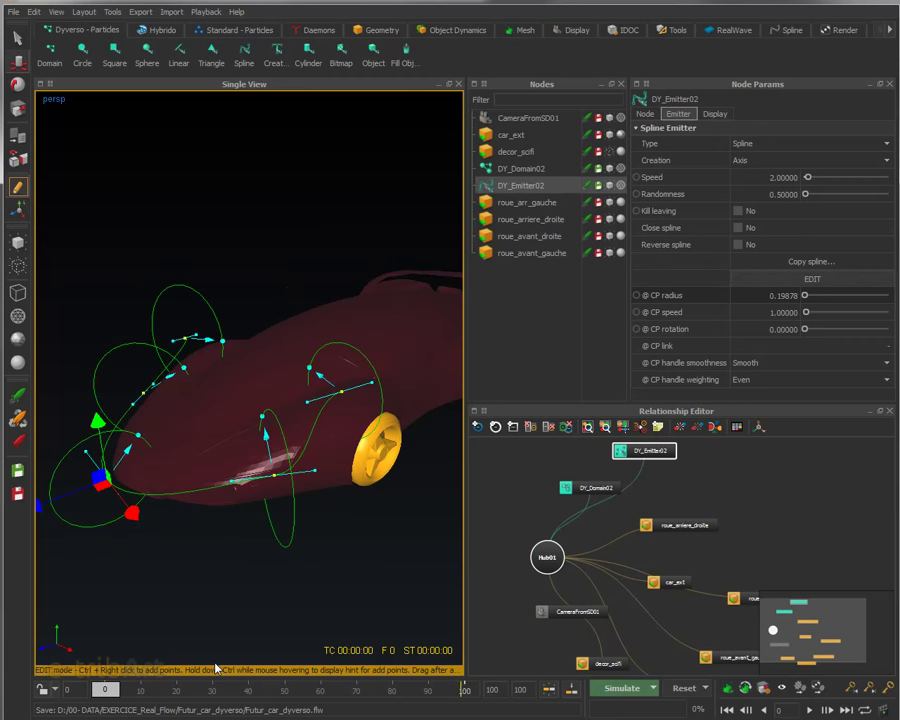
left_click(813, 281)
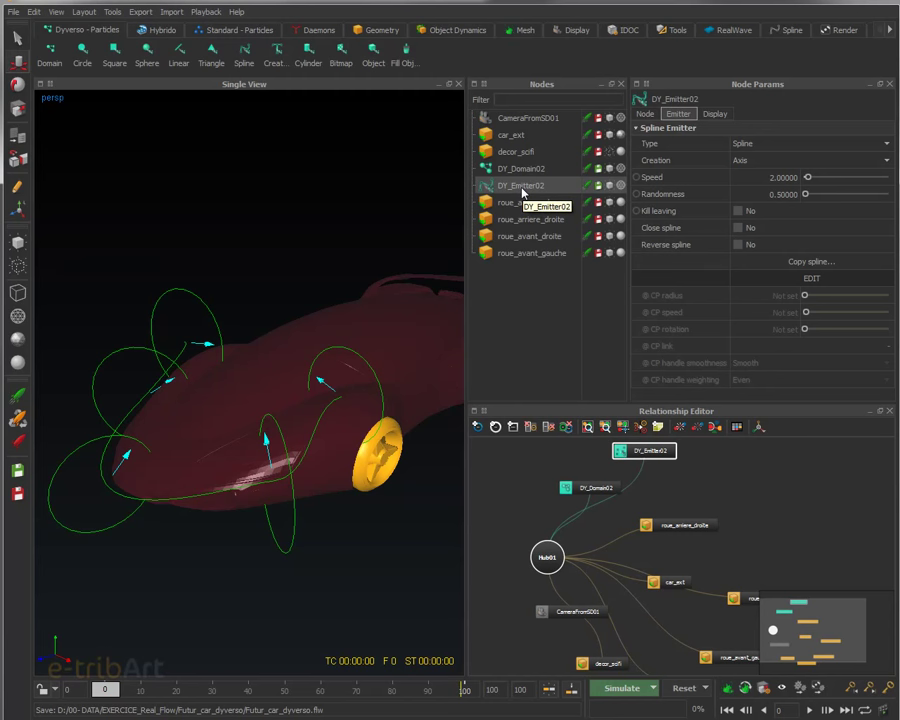
- Parent the DY_Emitter02 node to car_ext and check the emitter around the car near the timeline's start
left_click(646, 114)
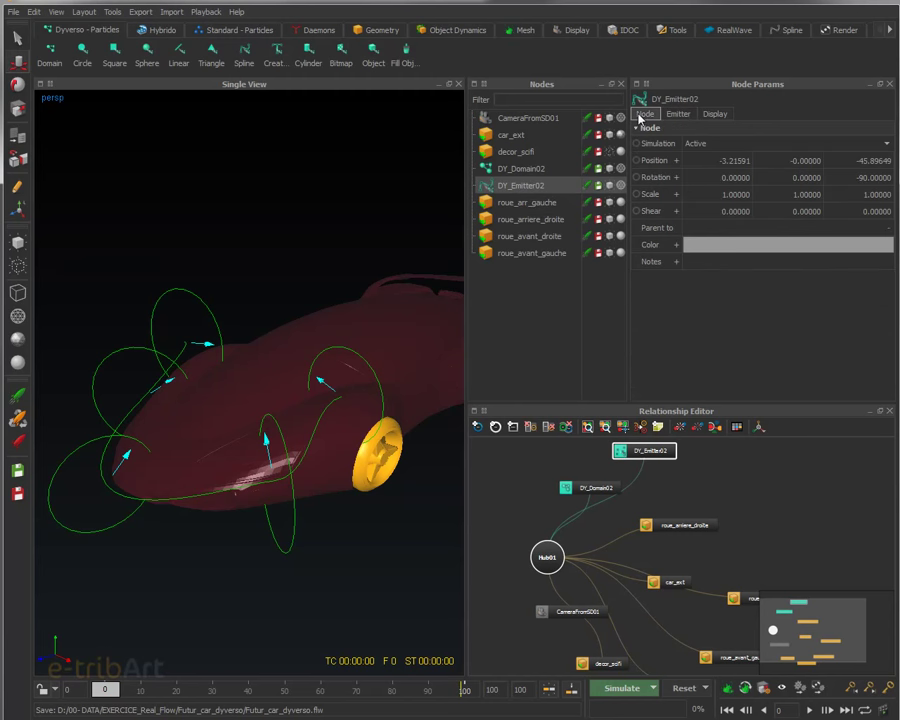
left_click(829, 230)
left_click(733, 112)
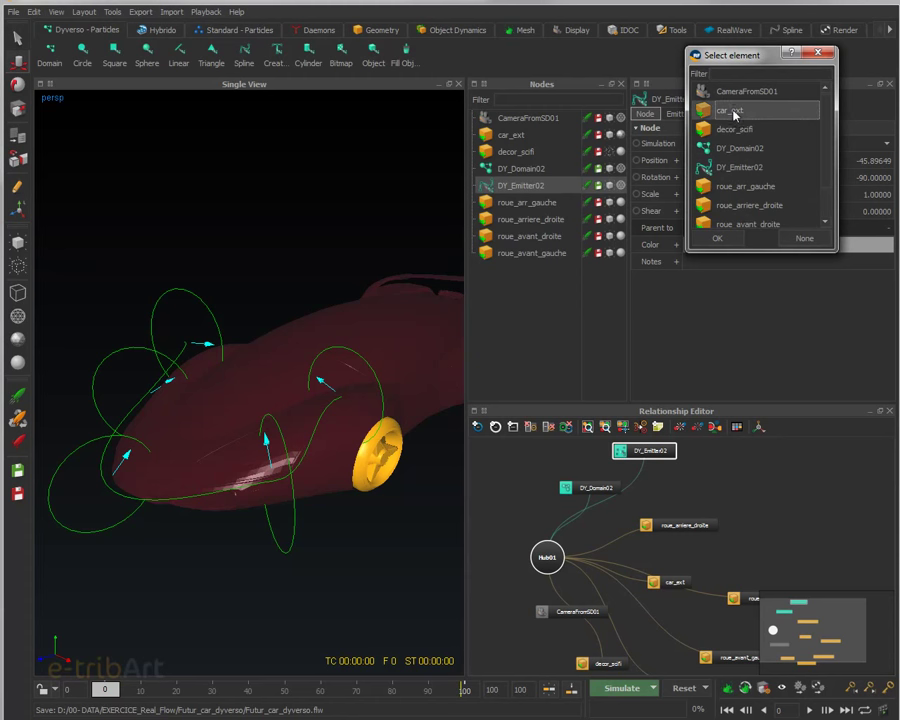
left_click(717, 238)
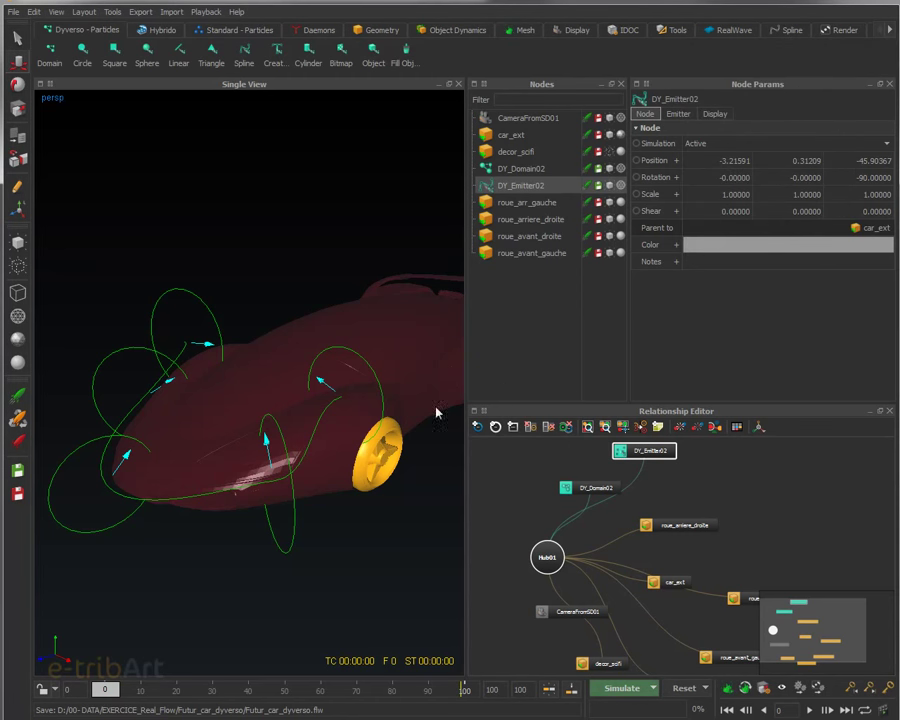
scroll(328, 432, "down", 5)
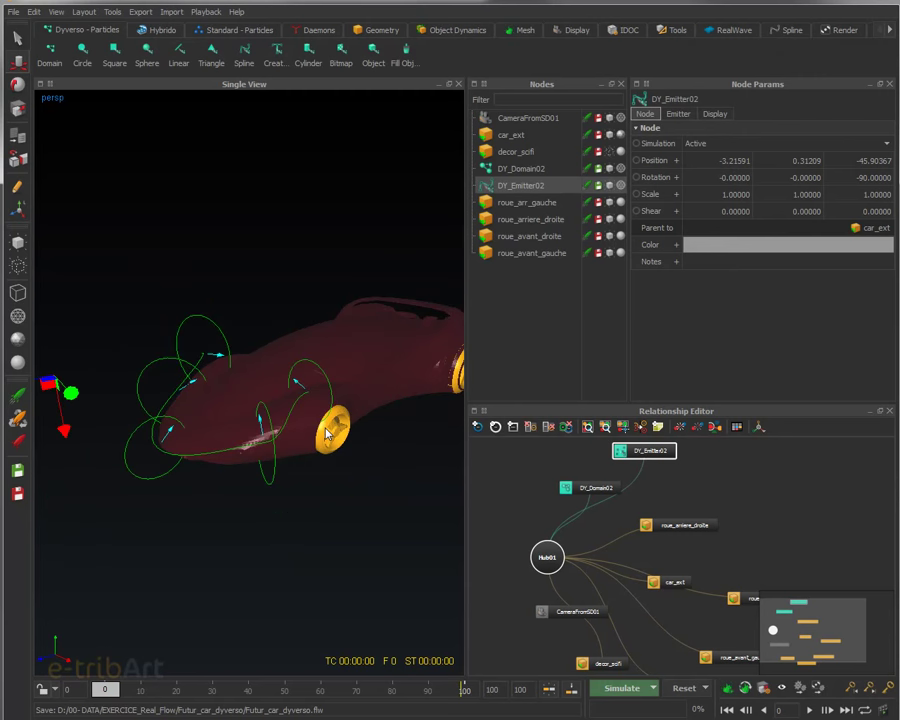
left_click_drag(315, 432, 306, 470, "alt")
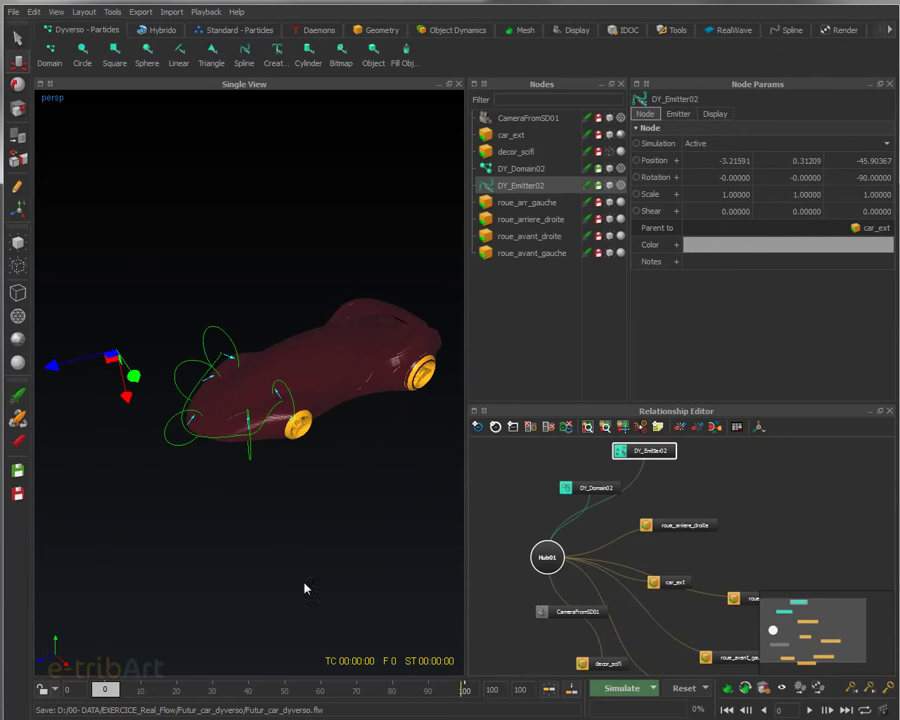
mouse_move(112, 692)
left_mouse_down()
mouse_move(162, 692)
mouse_move(101, 694)
left_mouse_up()
- Set the particle resolution of DY_Domain02 to 10
left_click_drag(229, 539, 253, 546, "alt")
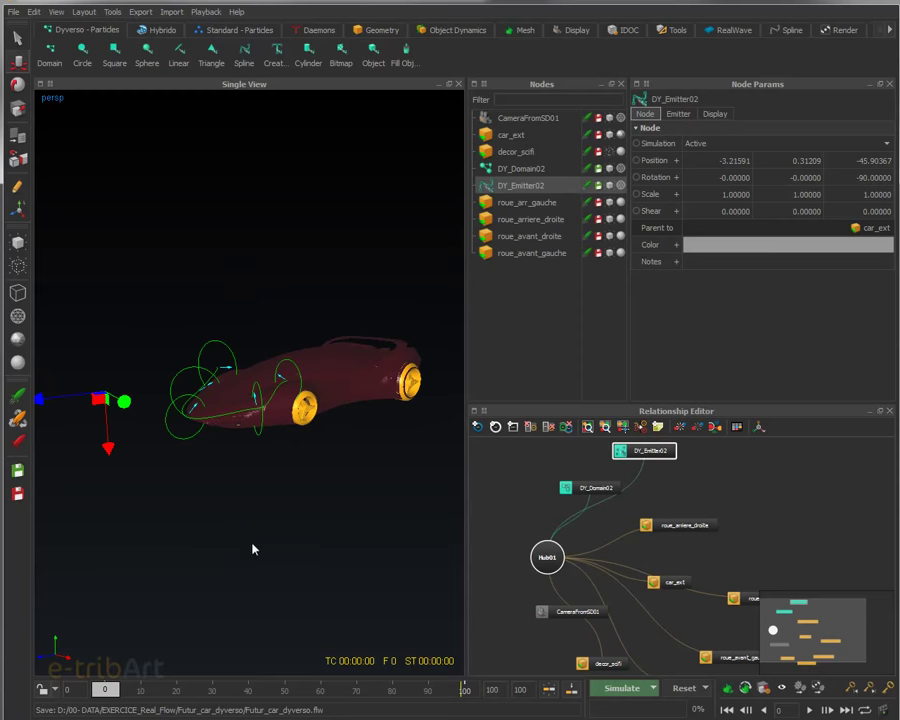
left_click_drag(367, 604, 306, 538, "alt")
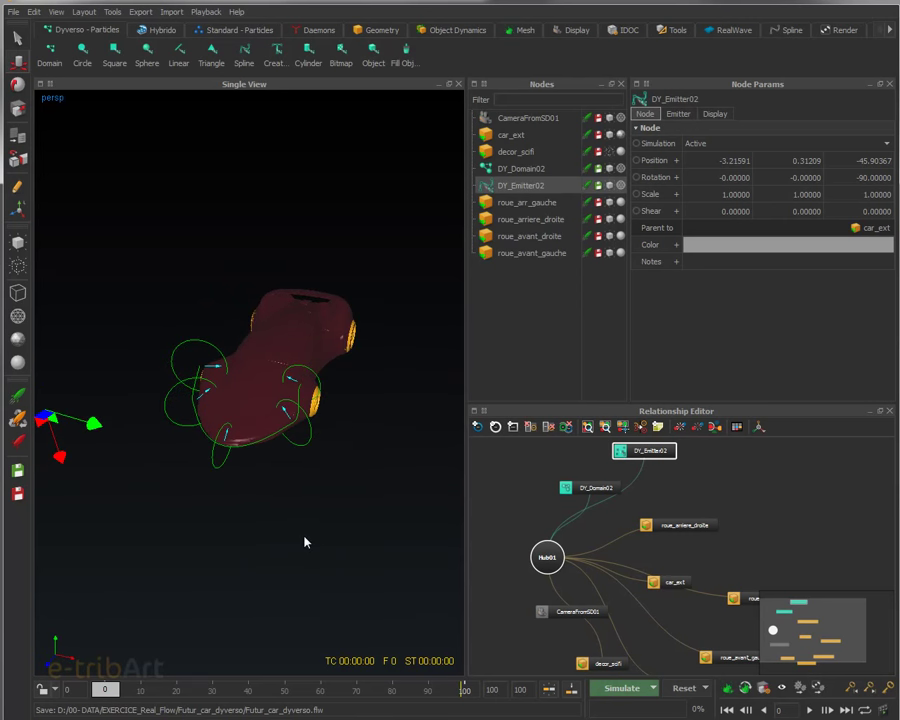
left_click(521, 168)
left_click(758, 360)
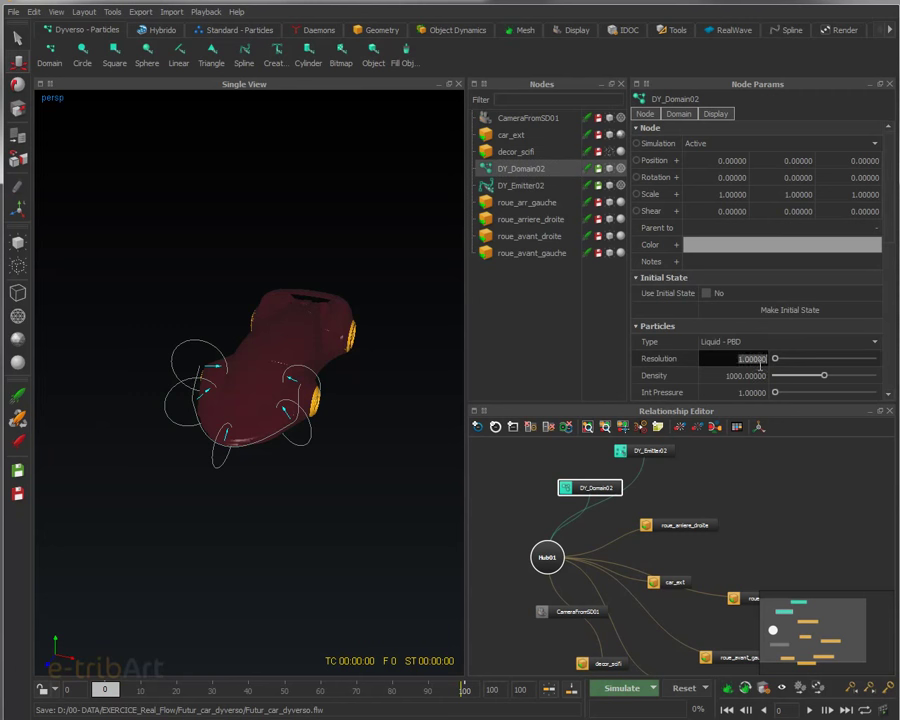
type("10")
key("Return")
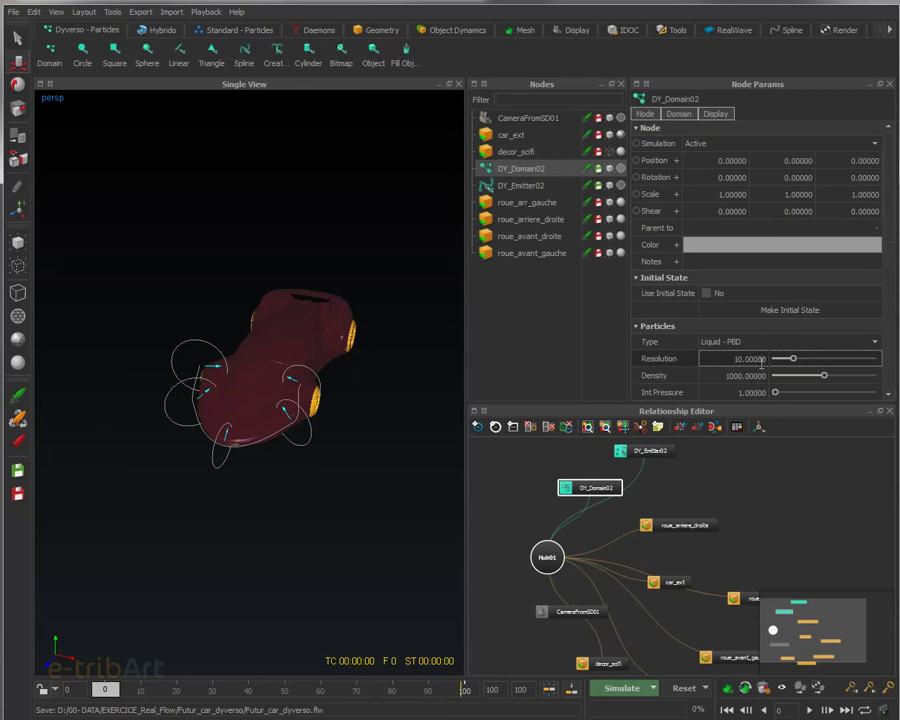
- Review the particle type choices of DY_Domain02 and keep Liquid - PBD
left_click_drag(222, 473, 225, 402, "alt")
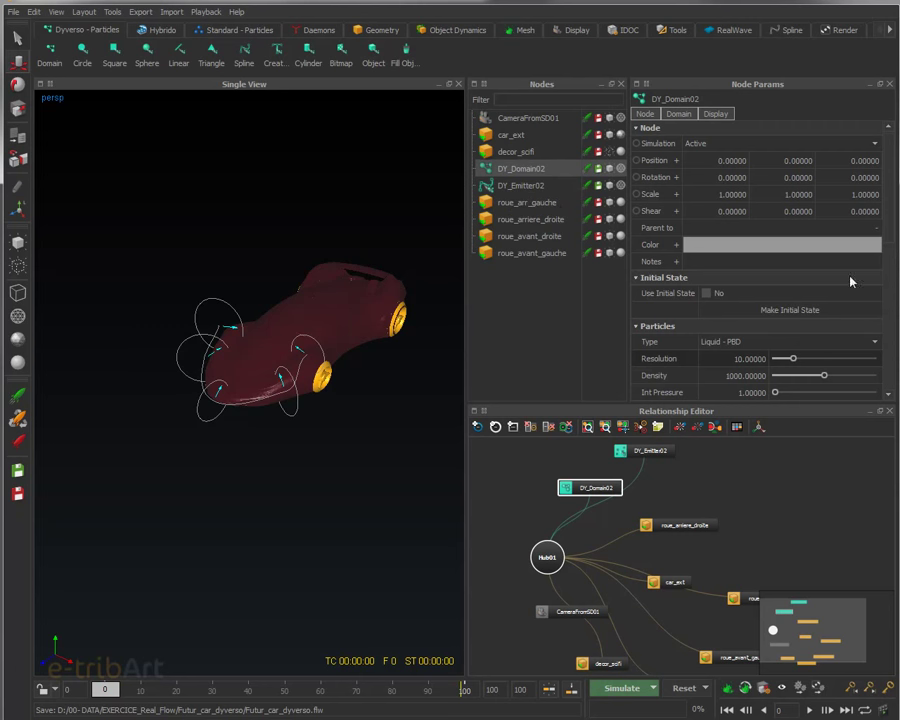
scroll(890, 285, "down", 5)
scroll(888, 287, "down", 1)
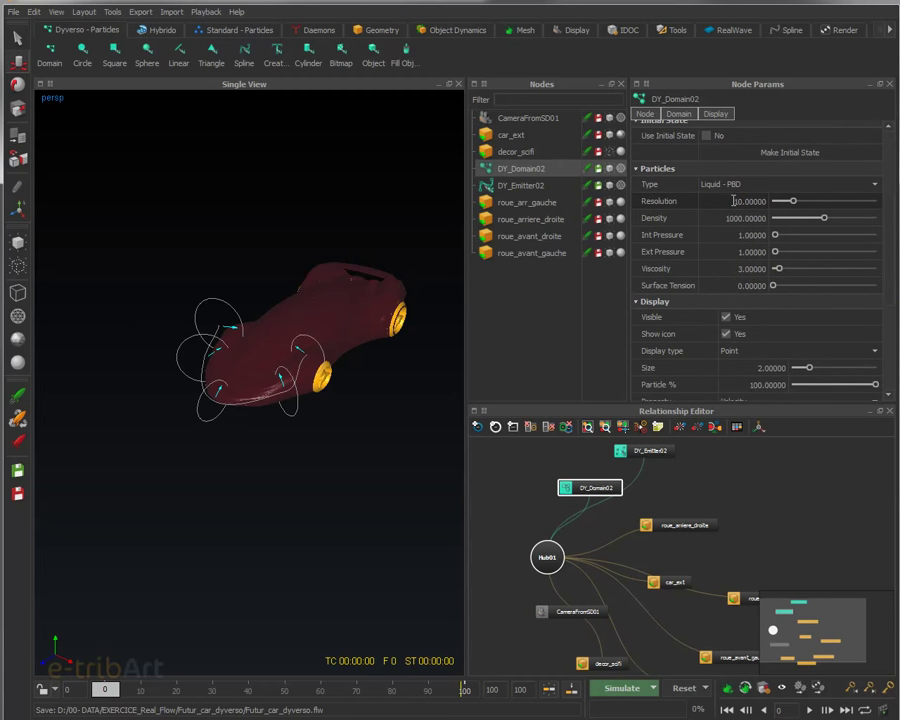
left_click(761, 187)
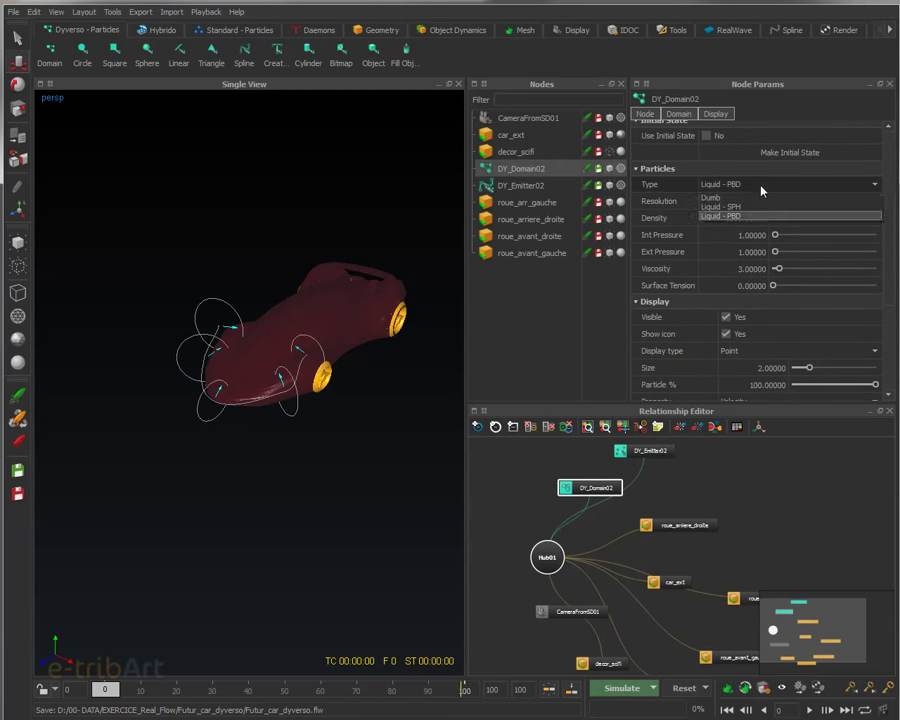
left_click(737, 216)
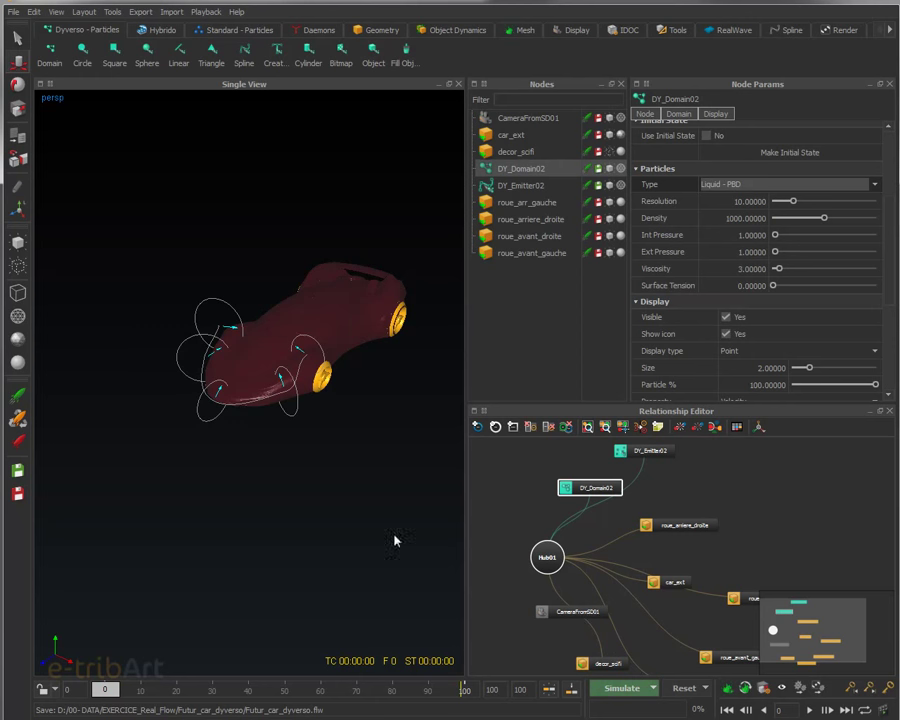
- Simulate the particles up to frame 9, stop, and inspect how they flow over the car body
left_click_drag(395, 540, 335, 503, "alt")
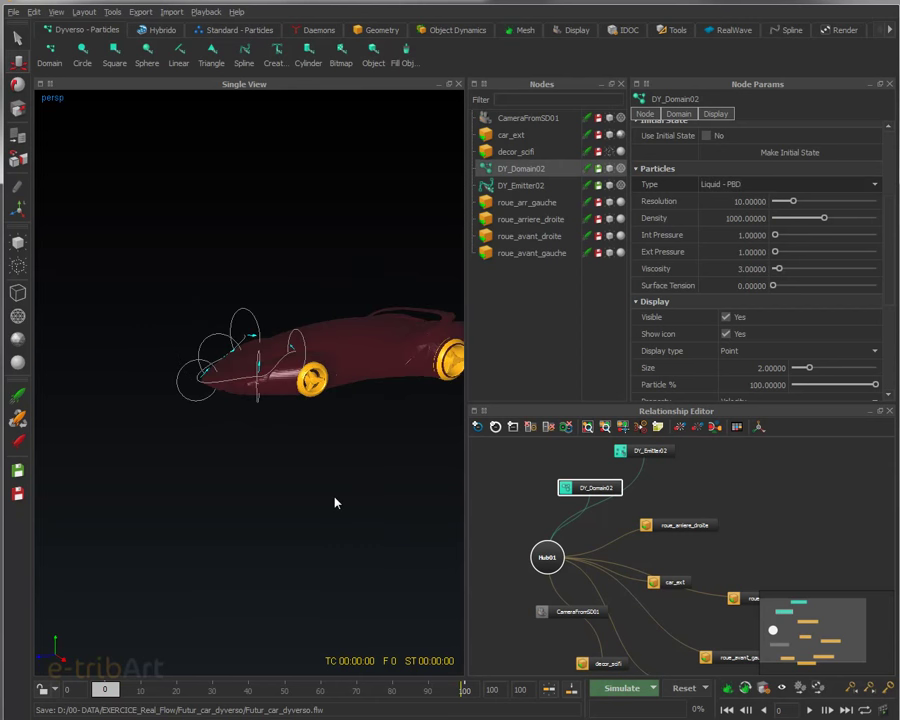
left_click(622, 689)
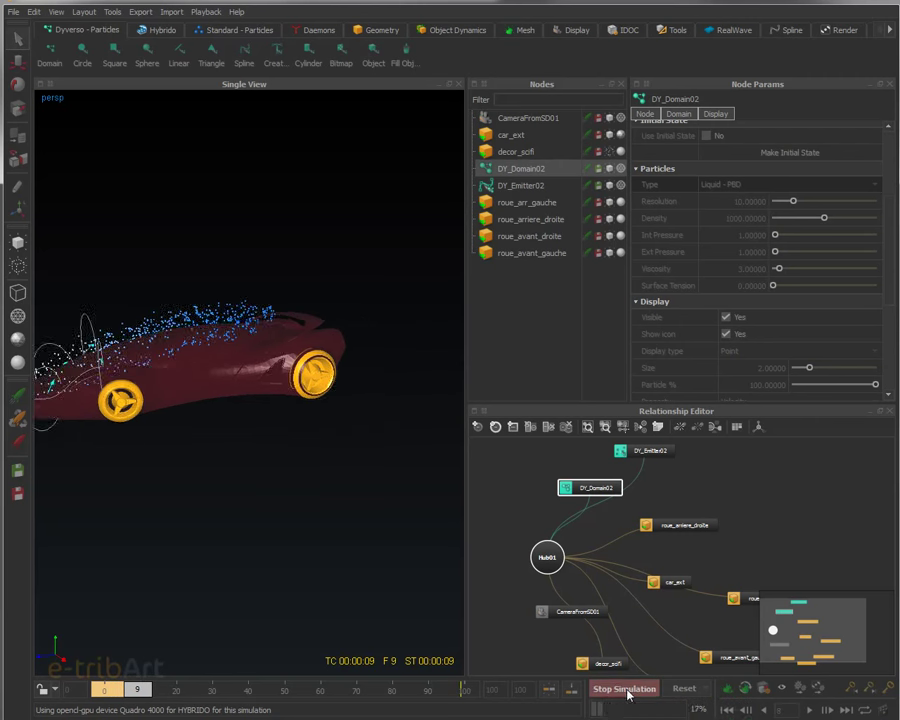
left_click(624, 689)
left_click_drag(100, 437, 200, 380, "alt")
scroll(245, 397, "up", 3)
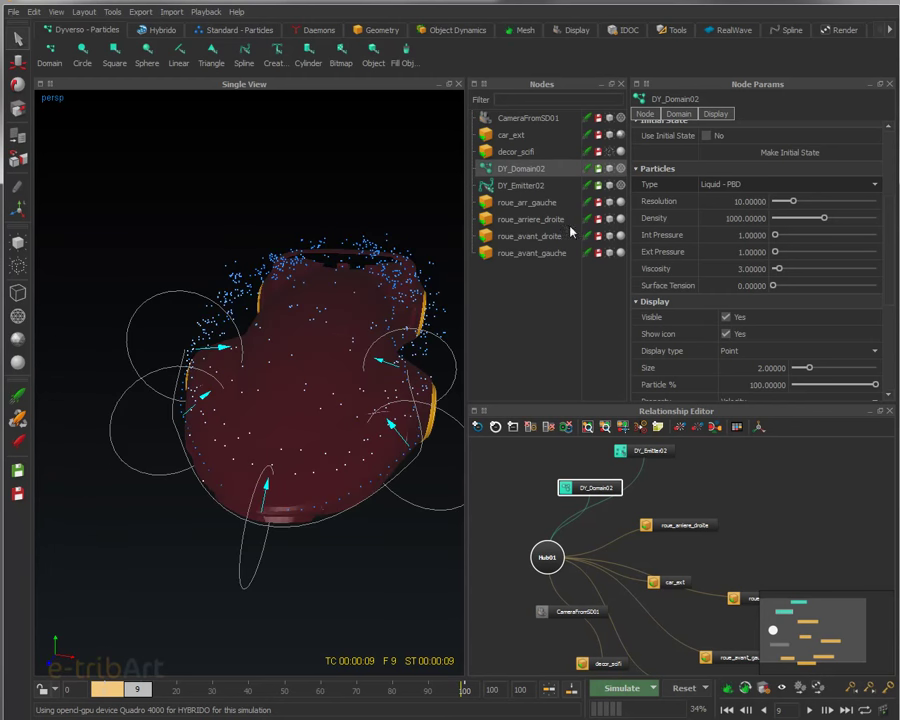
- Set the spline emitter DY_Emitter02's Randomness to 3
left_click(525, 185)
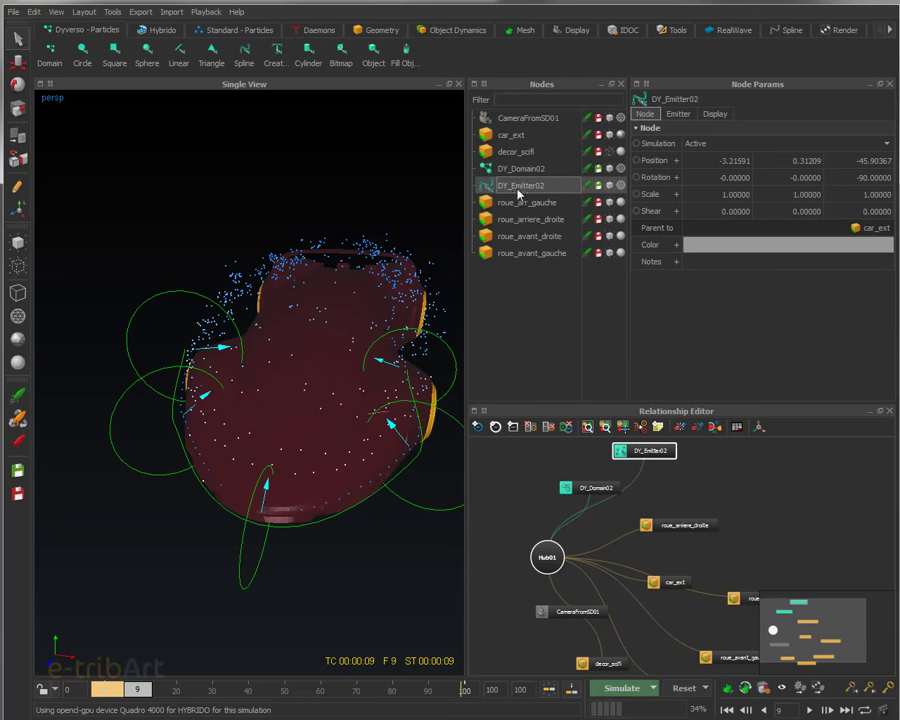
left_click(666, 114)
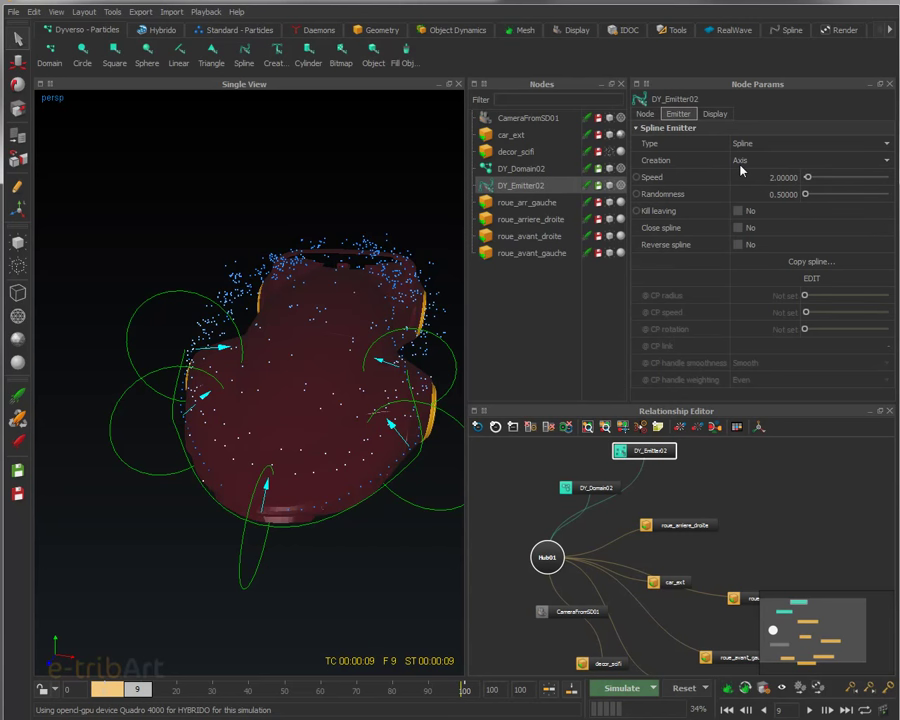
left_click(775, 194)
type("3")
key("Return")
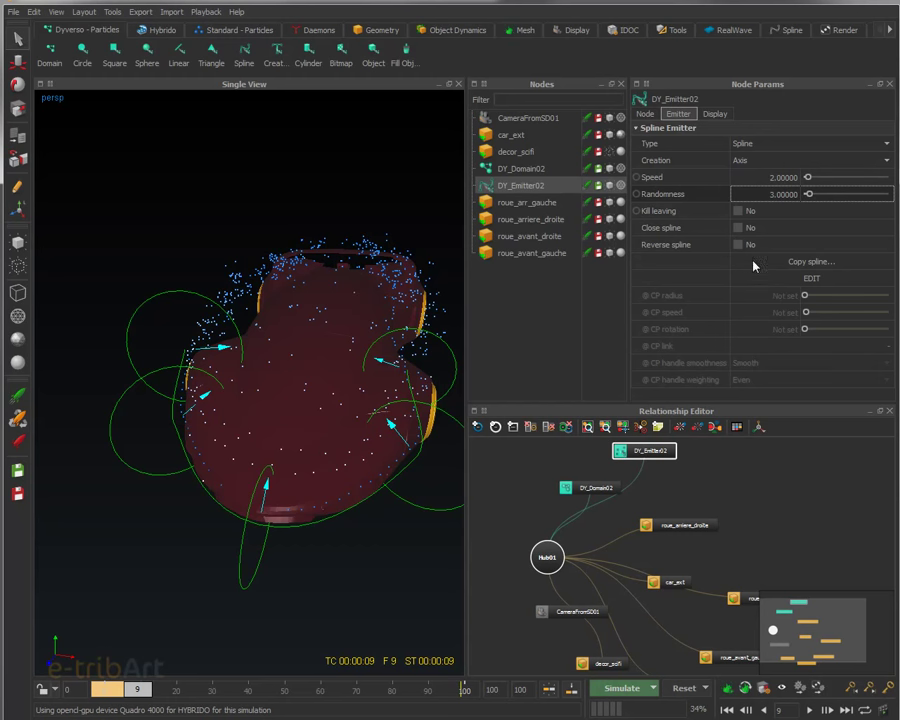
- Raise the particle resolution of DY_Domain02 to 20
left_click_drag(346, 402, 158, 402, "alt")
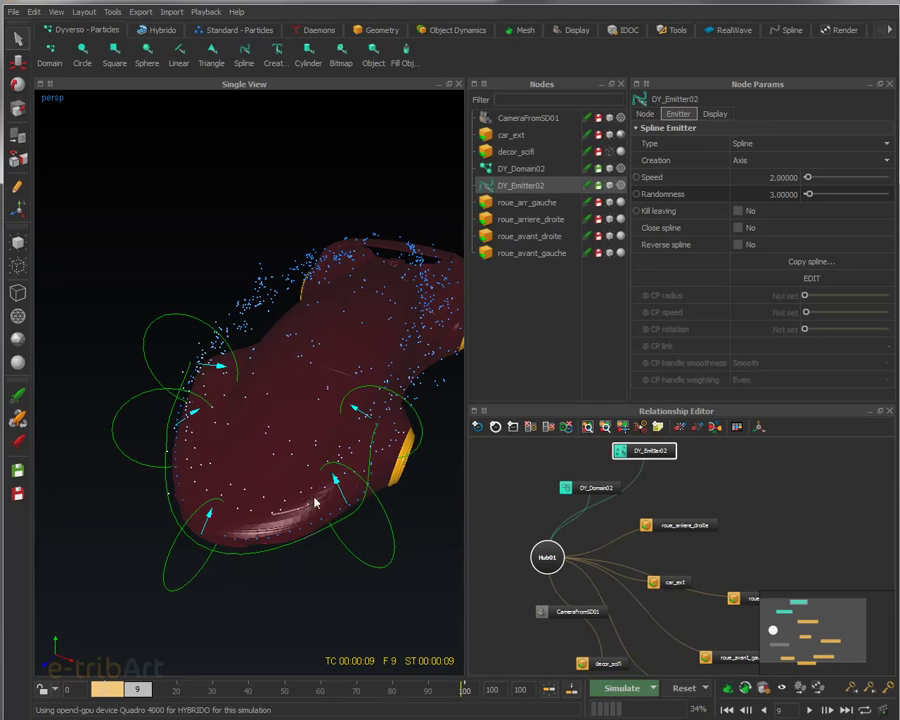
left_click(525, 168)
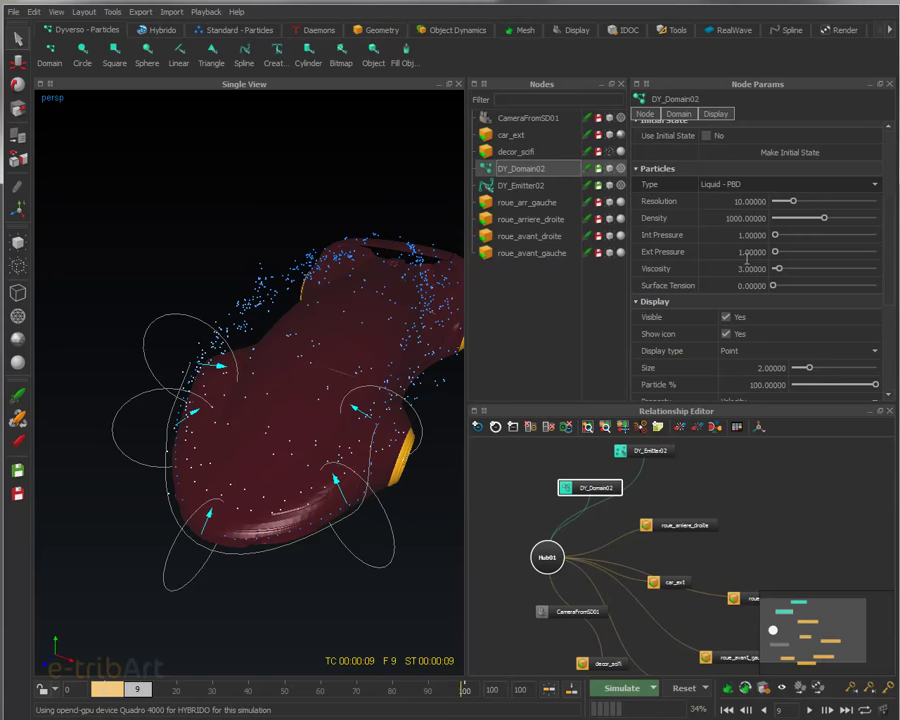
double_click(751, 201)
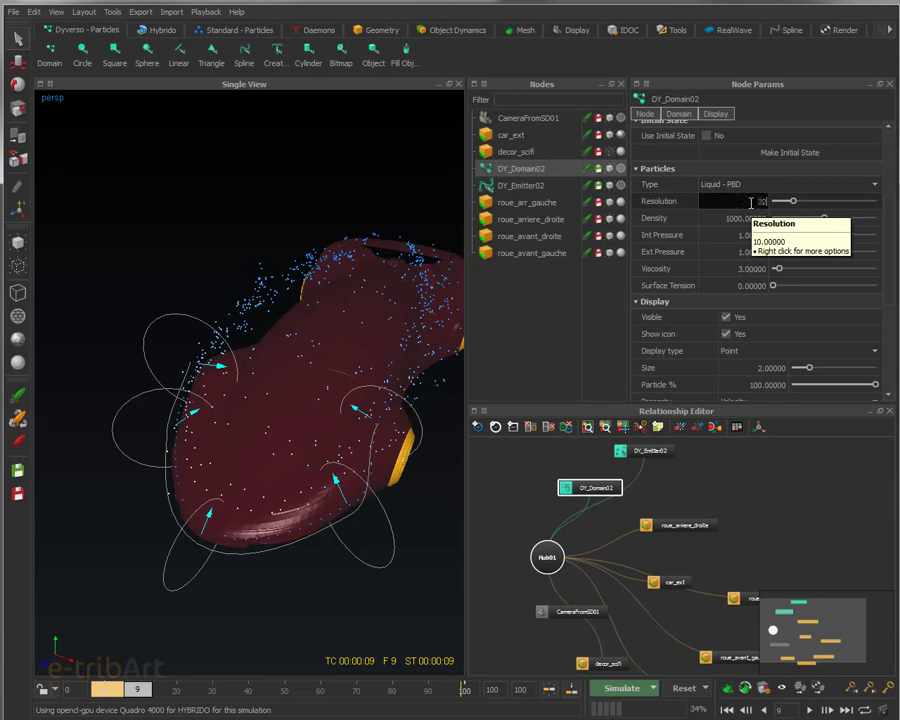
type("20")
key("Return")
- Reset and rerun the simulation up to frame 10, and inspect the particle spread from the car's side
left_click_drag(330, 440, 260, 400, "alt")
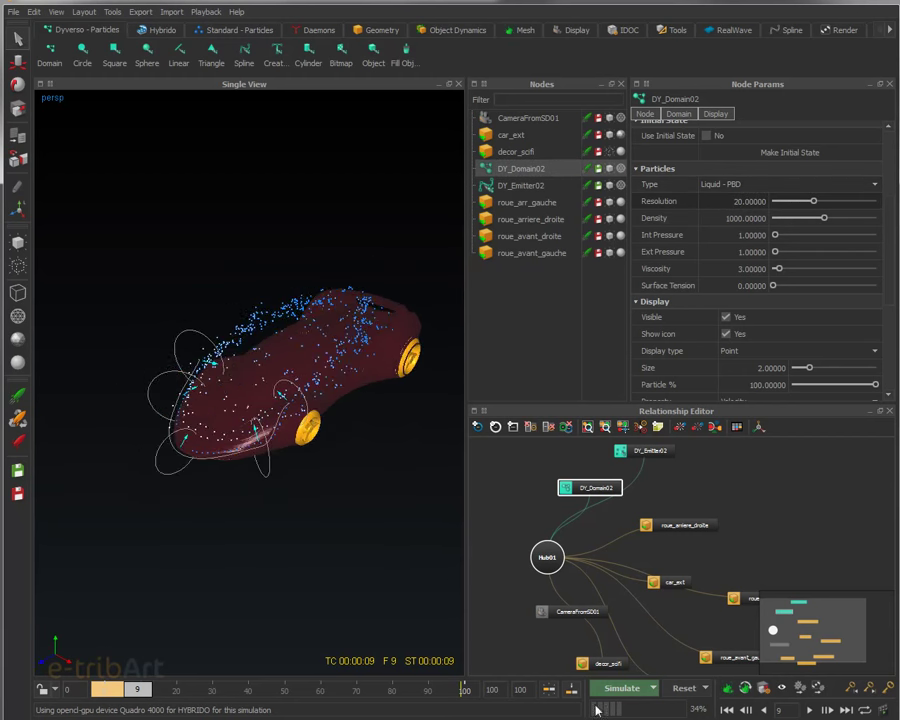
left_click(685, 689)
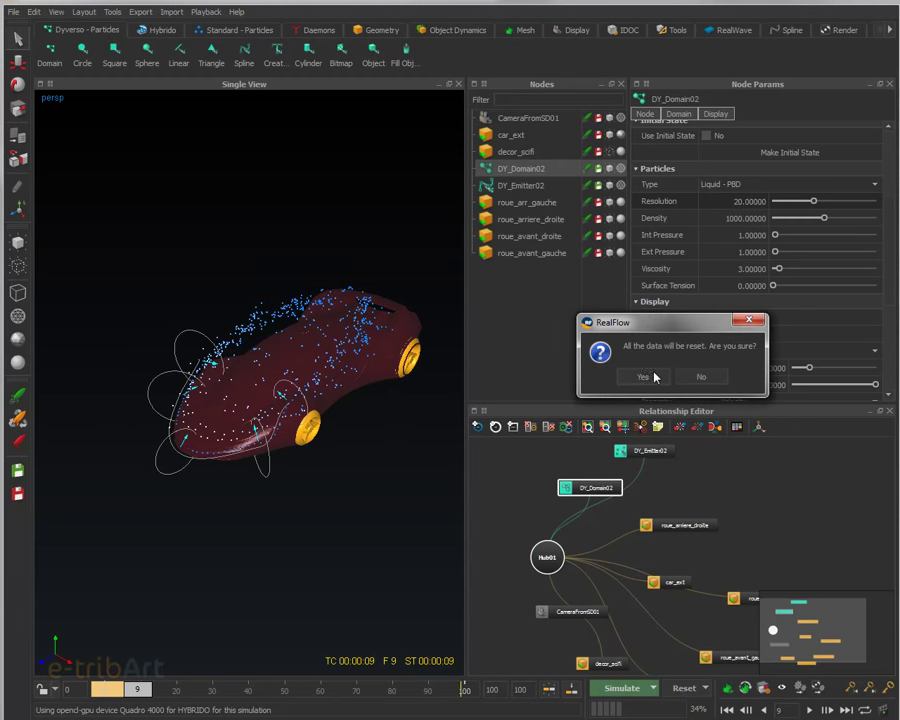
left_click(643, 376)
left_click(622, 688)
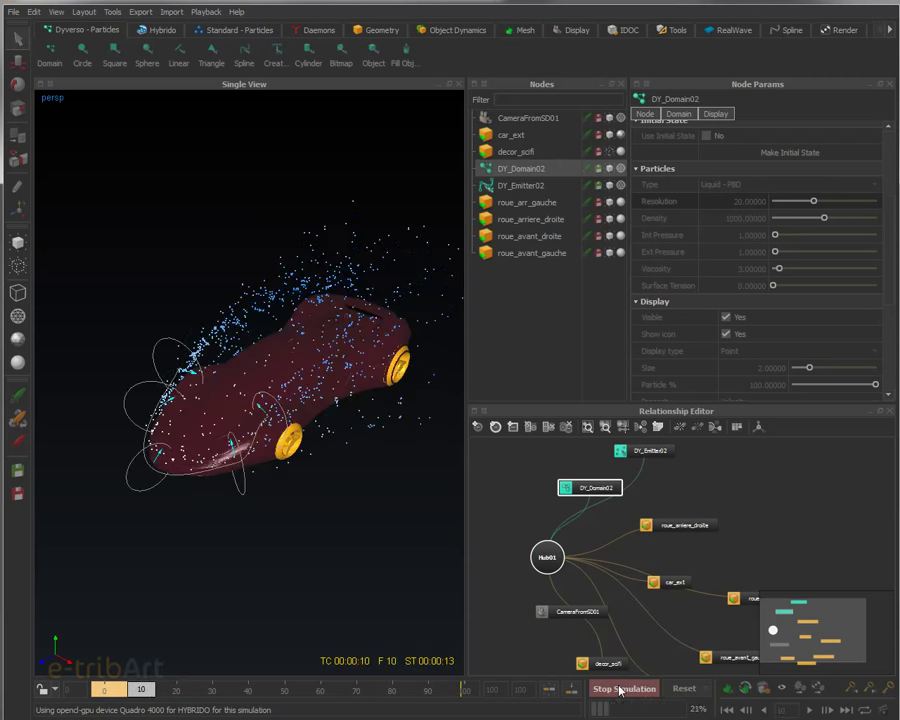
left_click(620, 689)
left_click_drag(279, 561, 282, 506, "alt")
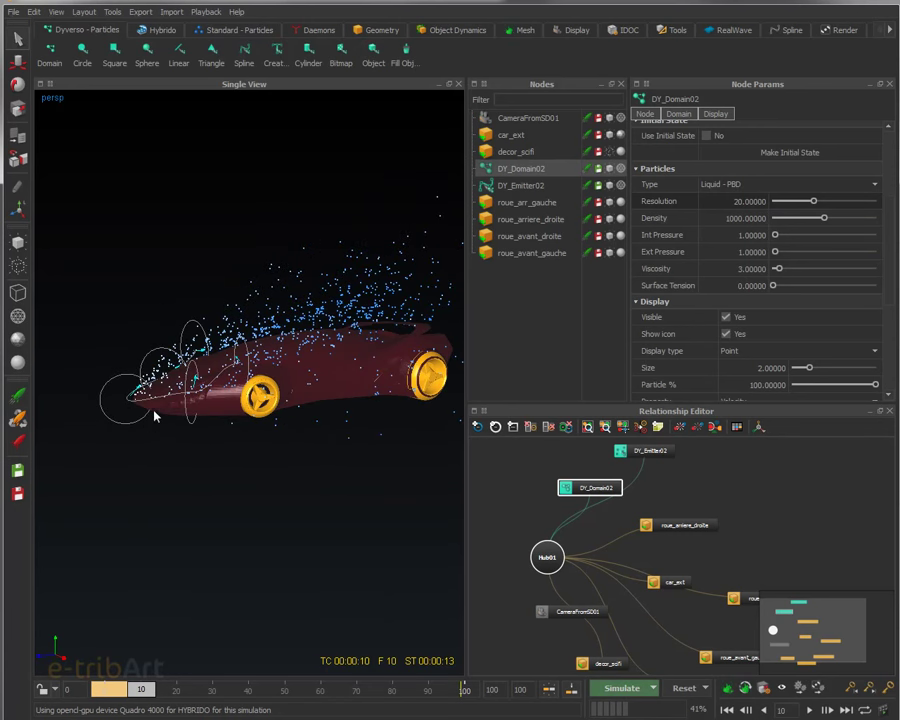
left_click_drag(155, 412, 164, 401, "alt")
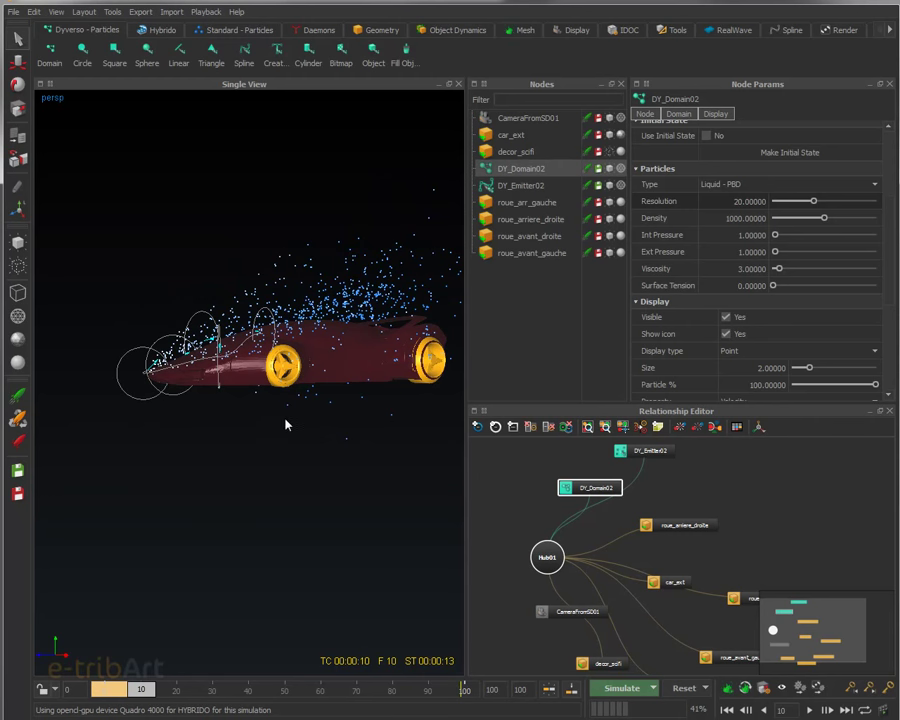
left_click_drag(292, 438, 436, 381, "alt")
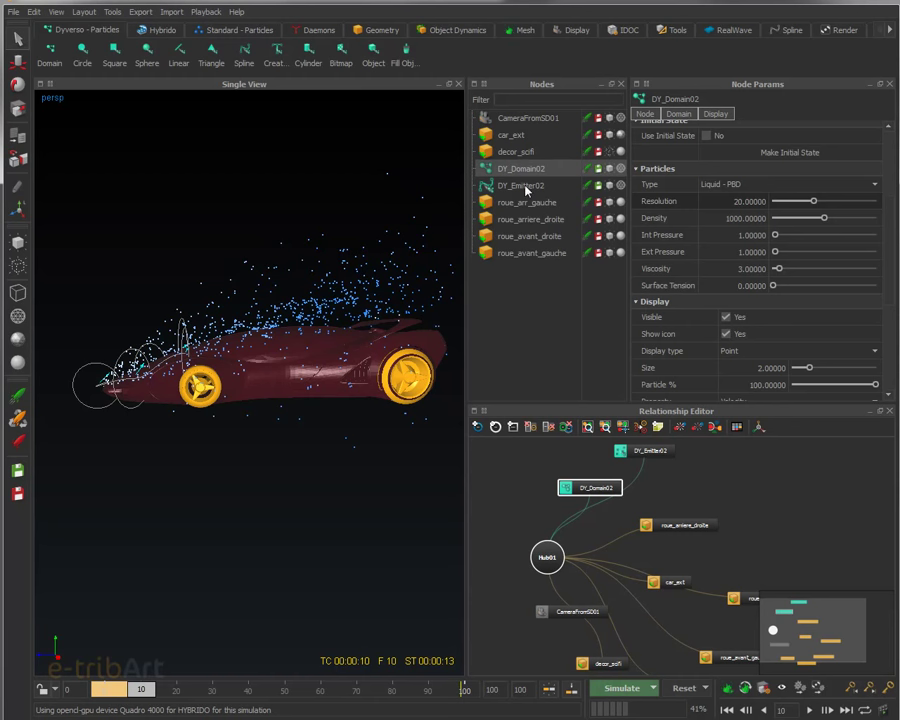
- Show the decor_scifi scenery briefly to examine the car and particles inside it, and hide it again
left_click(516, 151)
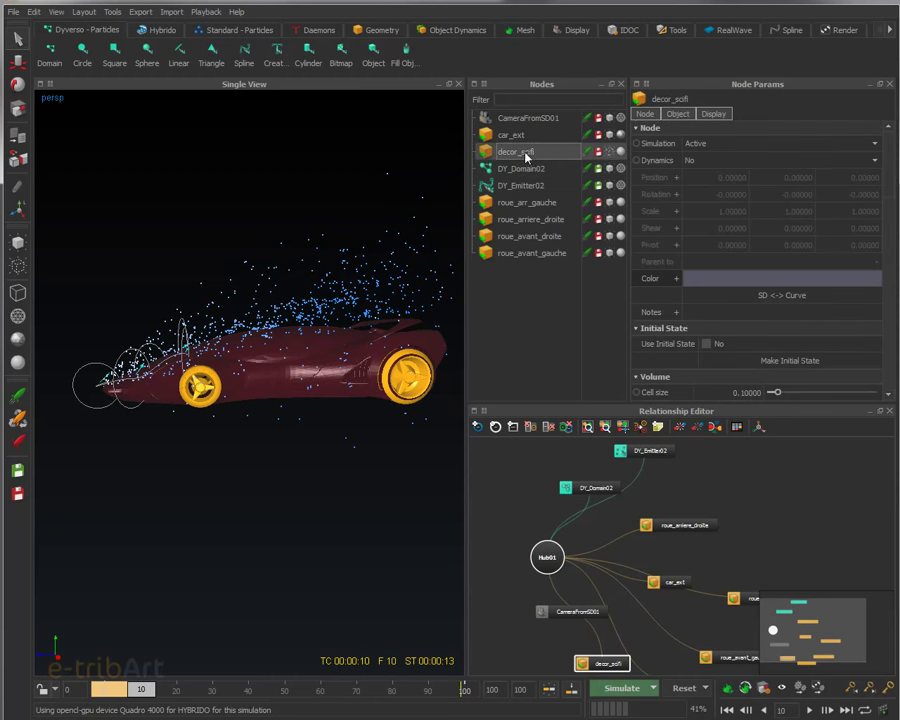
left_click(610, 151)
left_click_drag(412, 261, 320, 394, "alt")
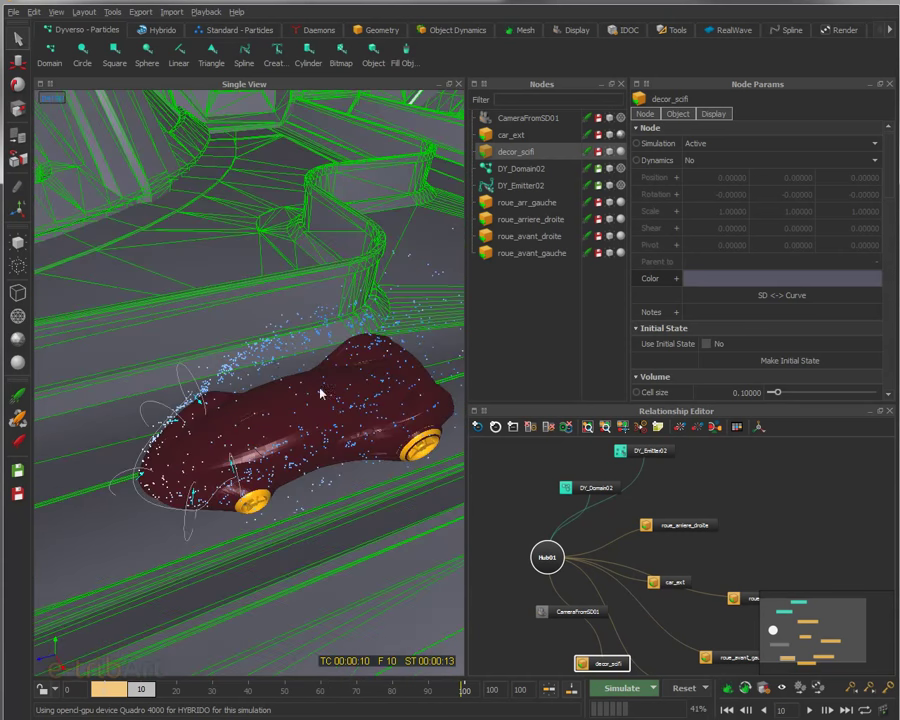
left_click(607, 151)
left_click_drag(445, 335, 396, 324, "alt")
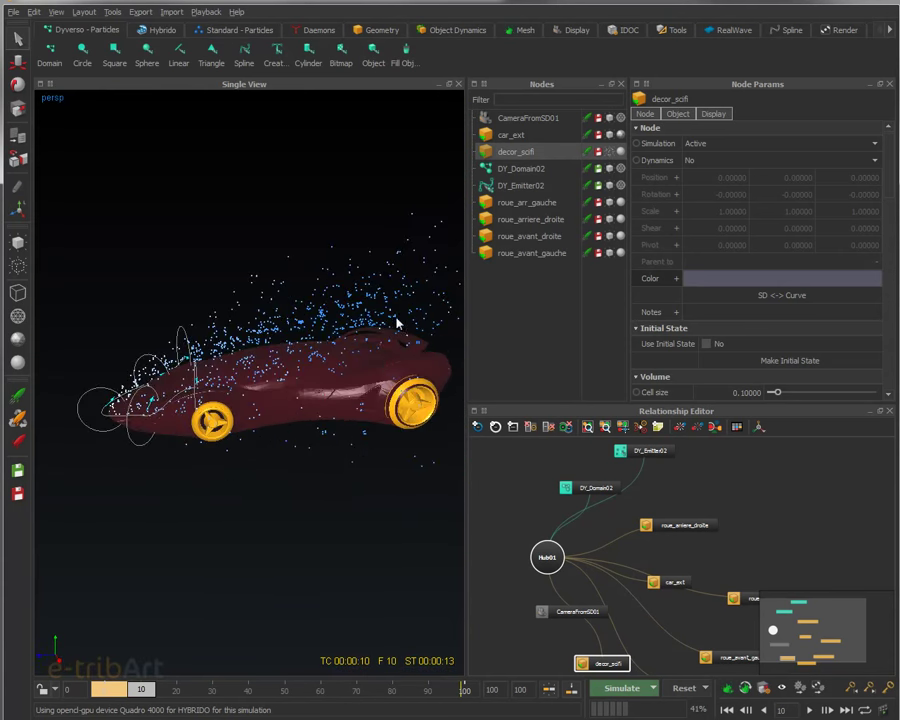
- Set the DY Bounce of the car_ext object's Dyverso particle interaction to 0.01
left_click(510, 135)
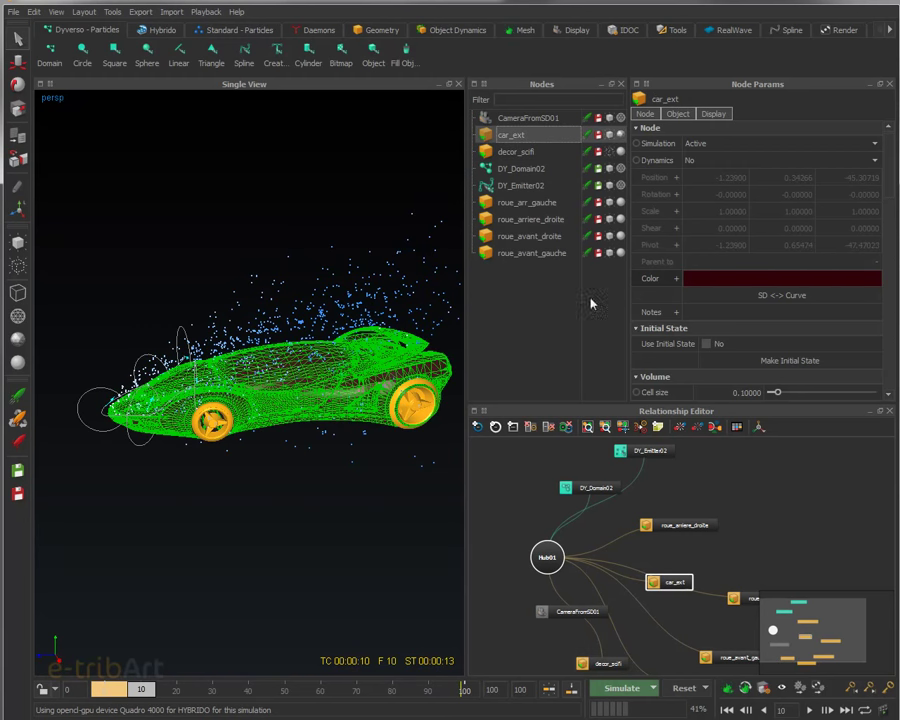
left_click(671, 115)
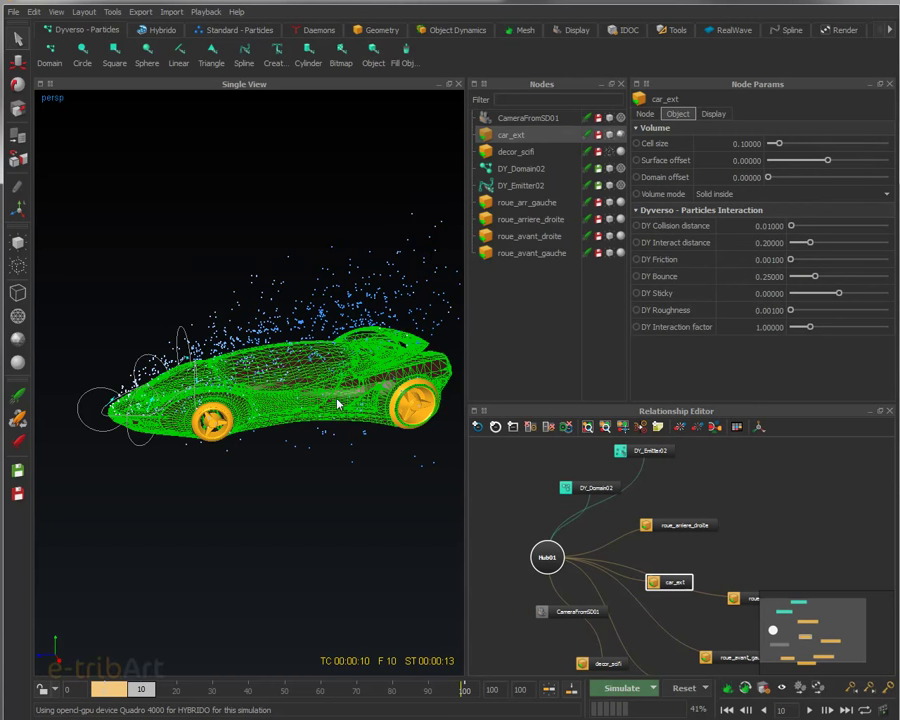
left_click_drag(243, 382, 310, 251, "alt")
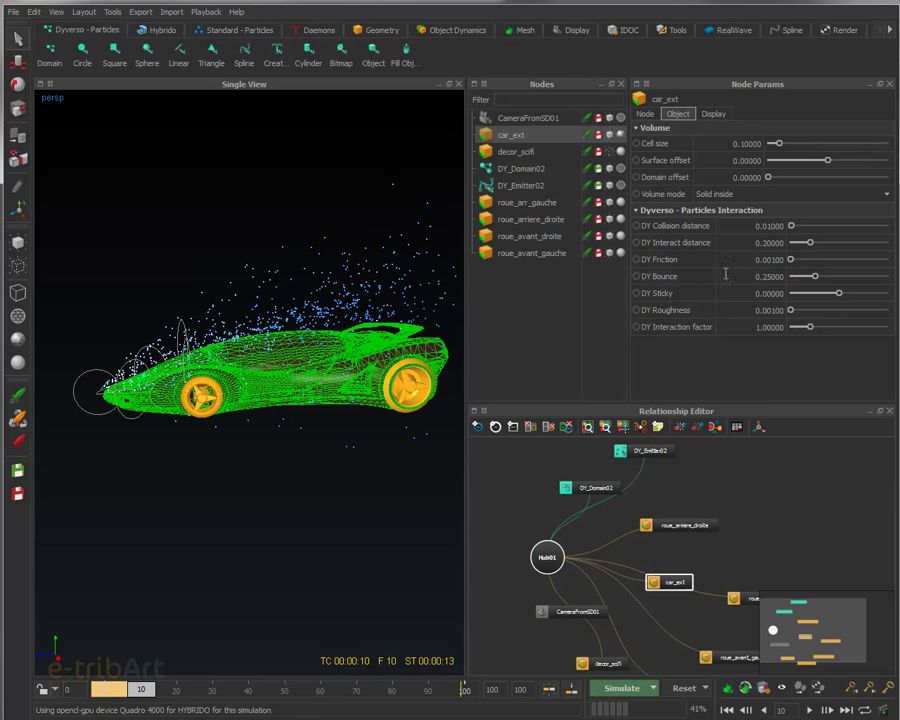
left_click_drag(330, 300, 281, 316, "alt")
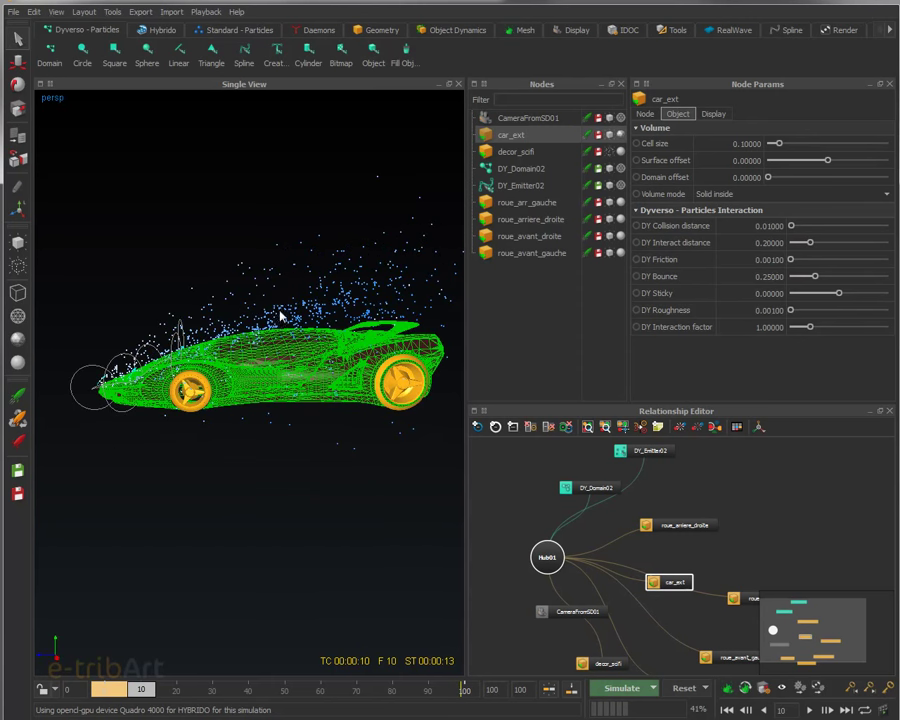
left_click(779, 277)
type("0.01")
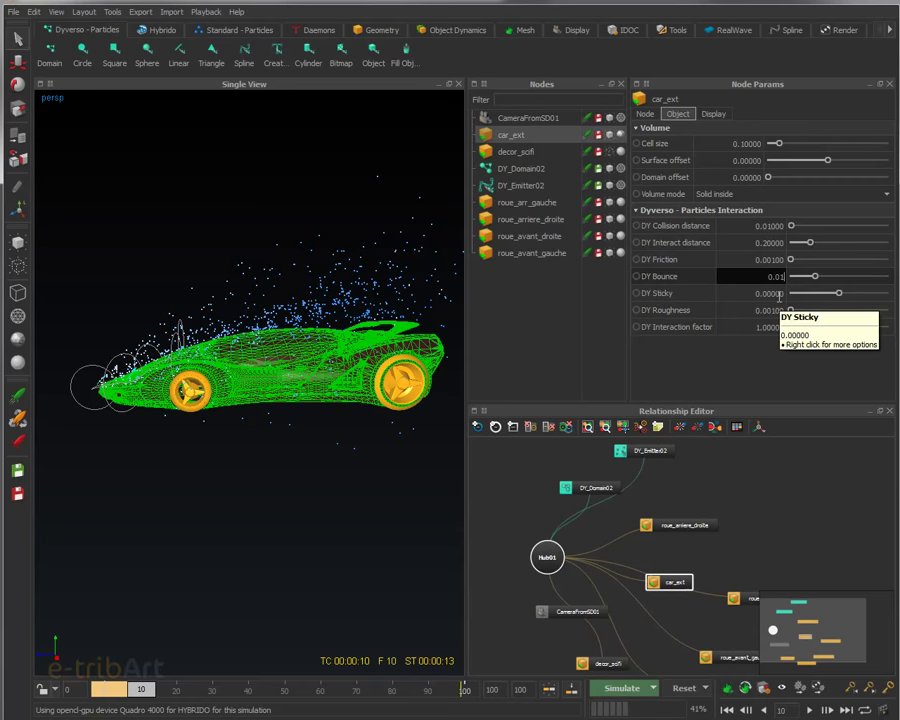
key("Return")
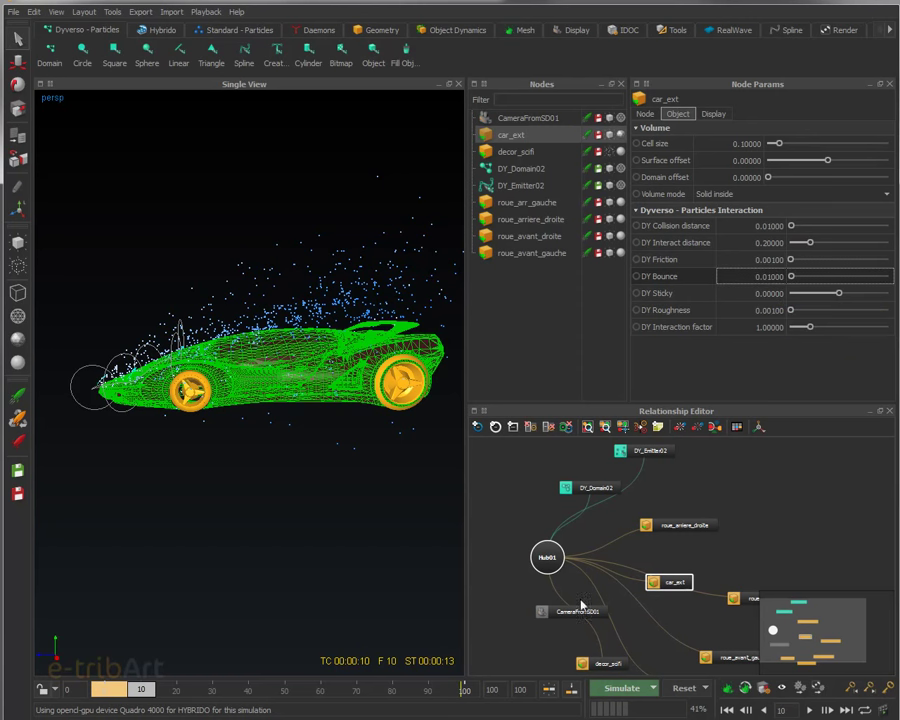
- Reset and rerun the simulation up to frame 11, stop it, and inspect the particles around the car from several angles
key("ctrl+alt+r")
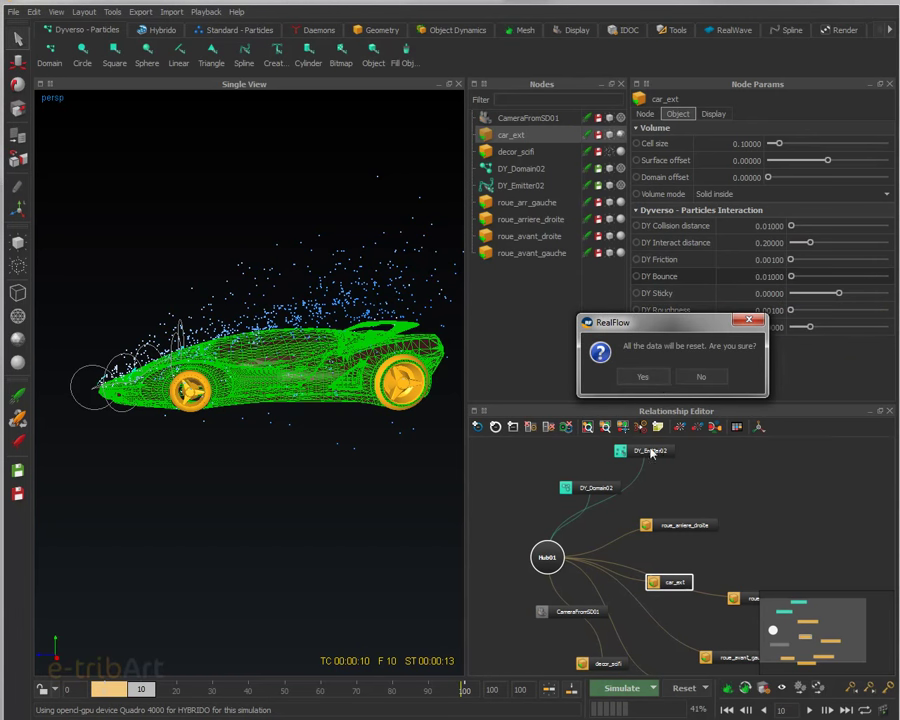
left_click(645, 378)
key("ctrl+alt+a")
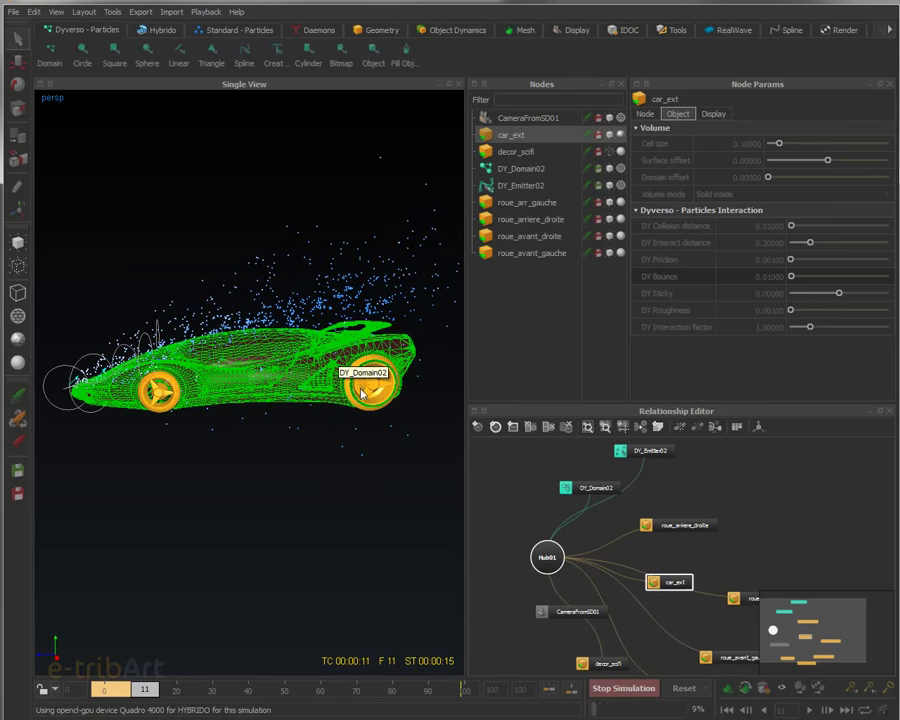
left_click(600, 689)
left_click_drag(101, 333, 228, 397, "alt")
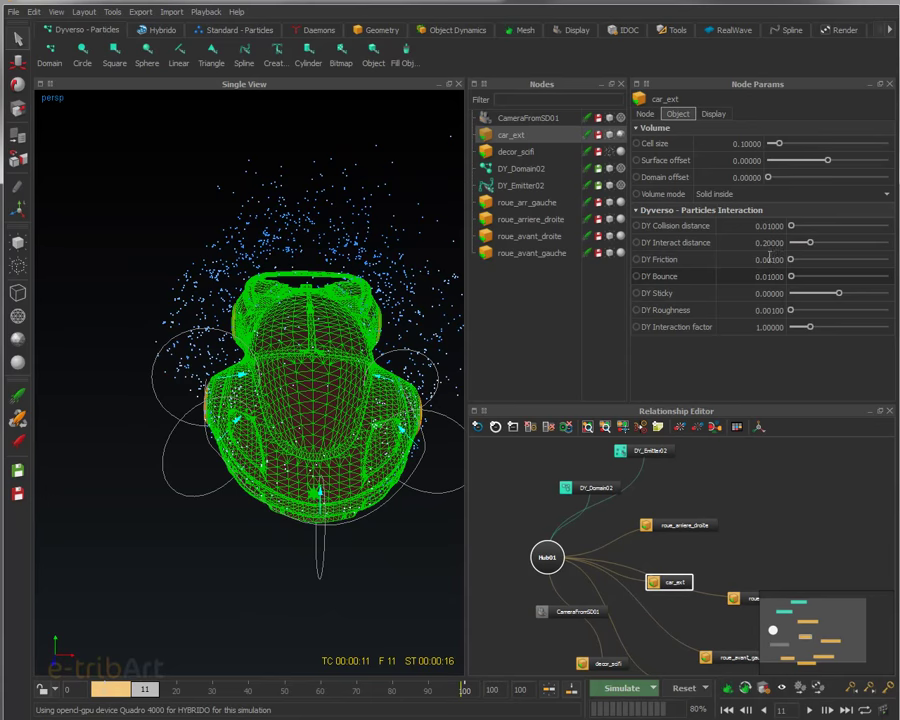
left_click_drag(438, 332, 327, 369, "alt")
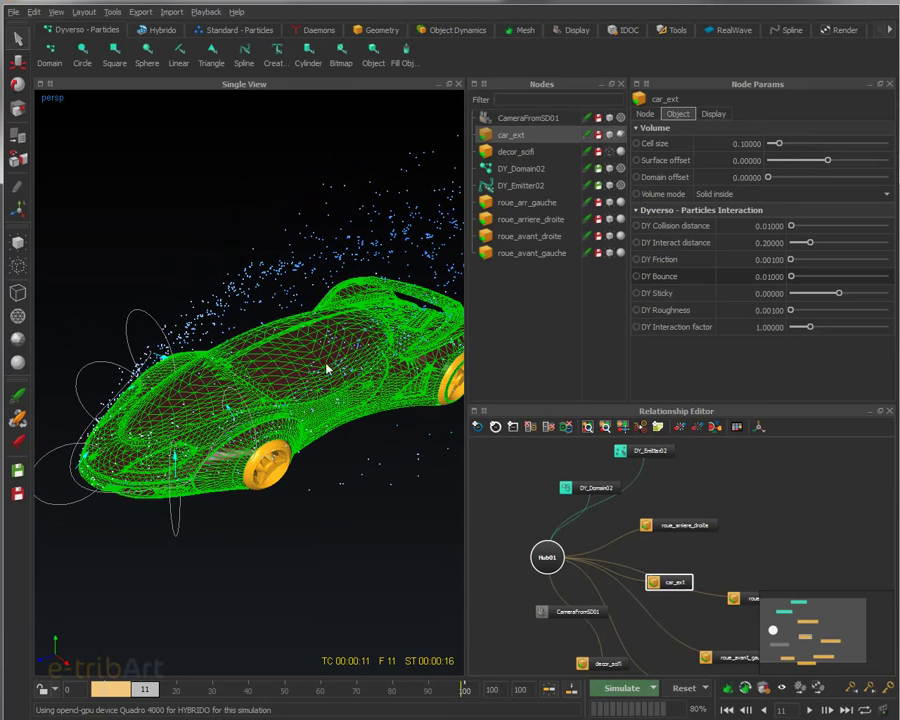
- Set both DY Friction and DY Roughness of car_ext to 0.1
double_click(776, 259)
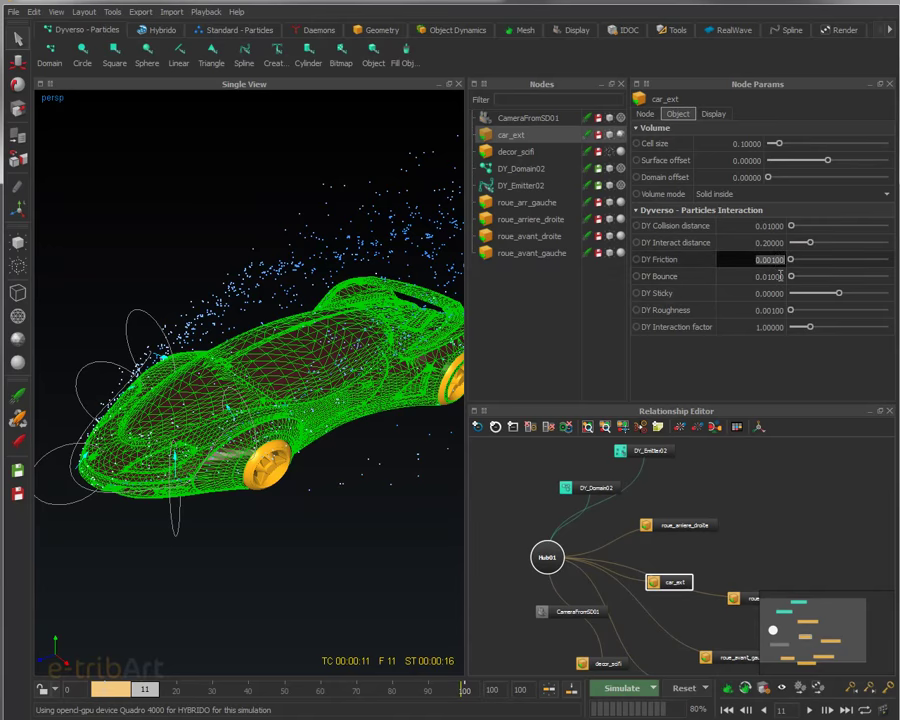
type("0.1")
key("Return")
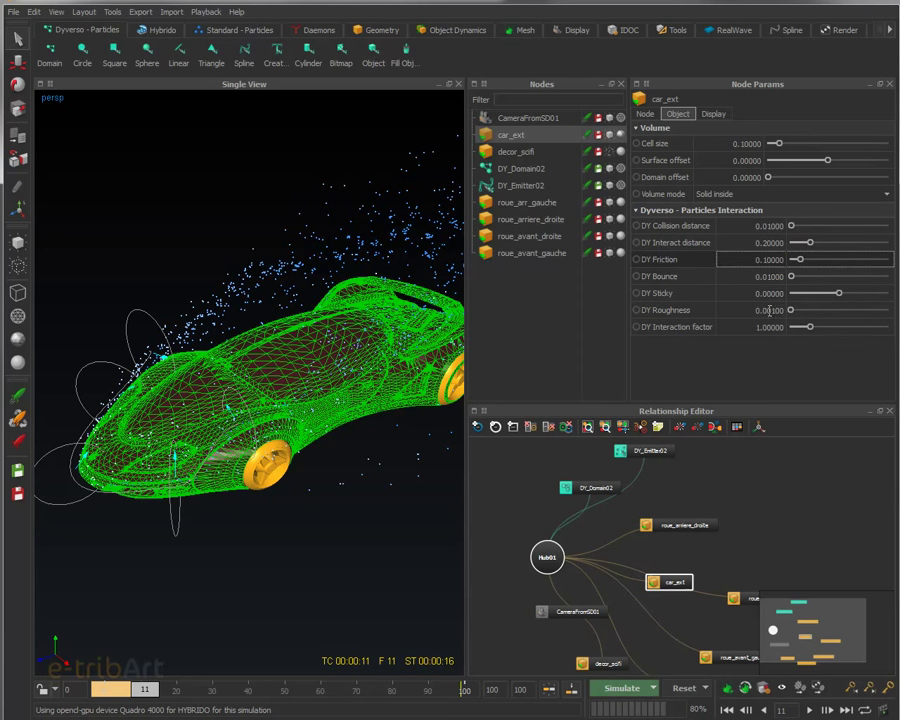
double_click(770, 311)
type("0.1")
key("Return")
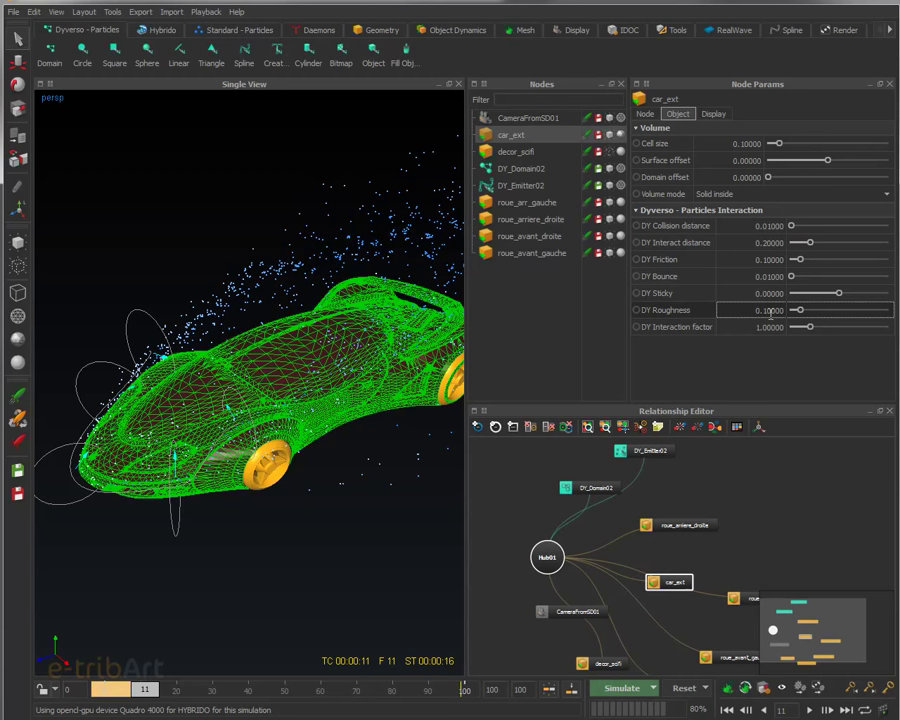
- Reset and simulate up to frame 16, inspecting the particle flow from the side and above with the car deselected, and stop
left_click(685, 688)
left_click(640, 375)
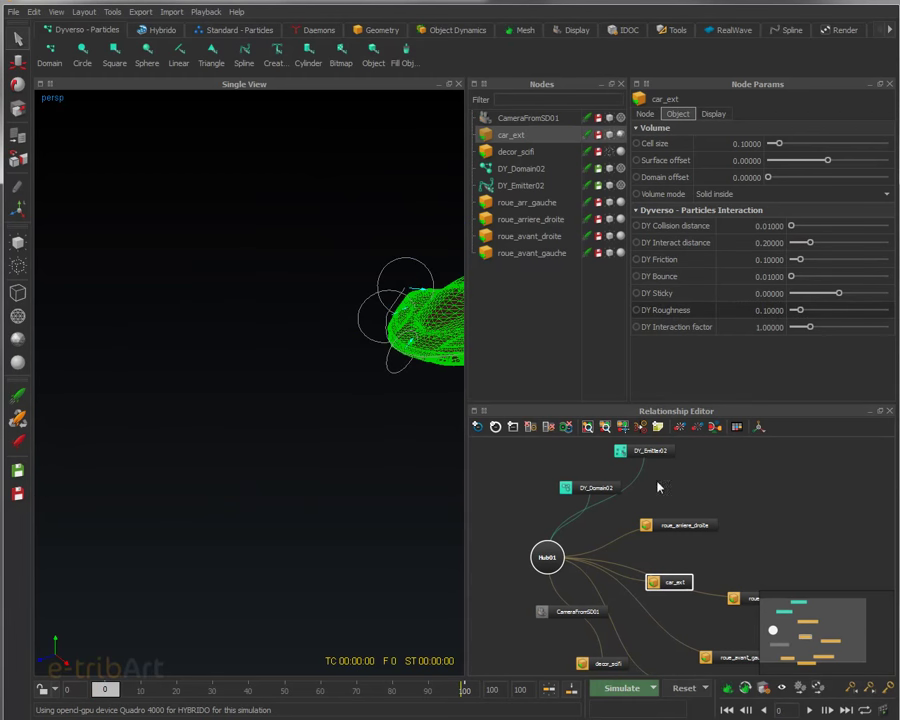
left_click(622, 688)
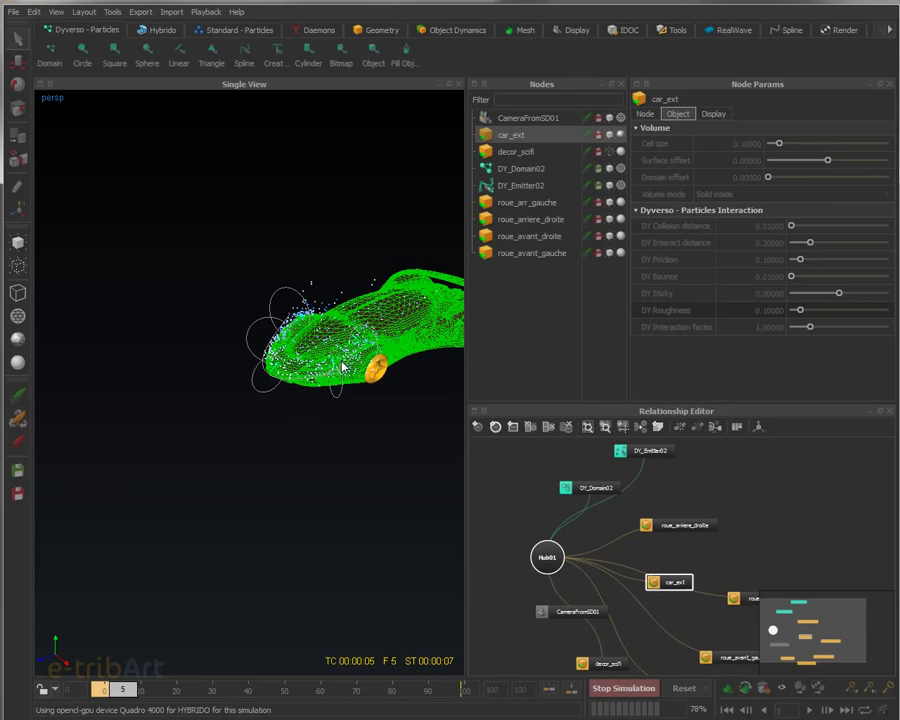
left_click(366, 212)
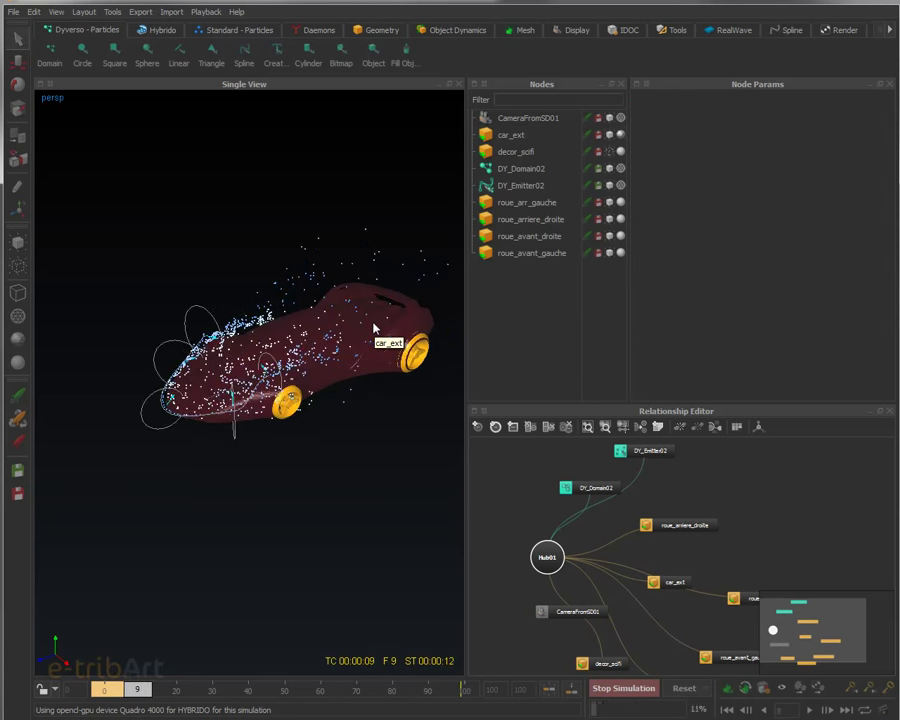
left_click_drag(374, 328, 278, 341, "alt")
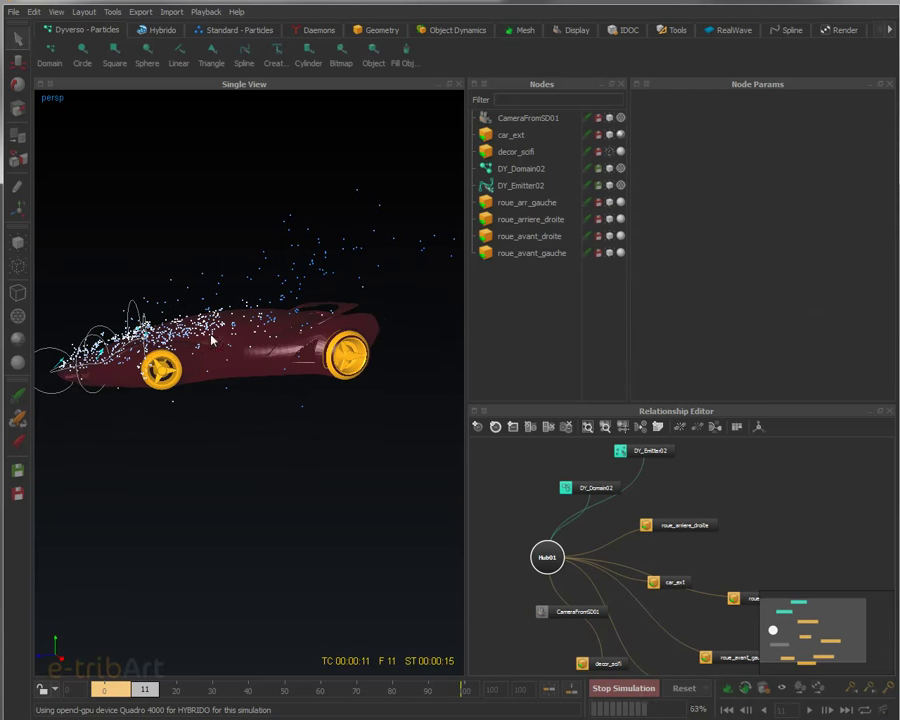
left_click_drag(245, 360, 269, 405, "alt")
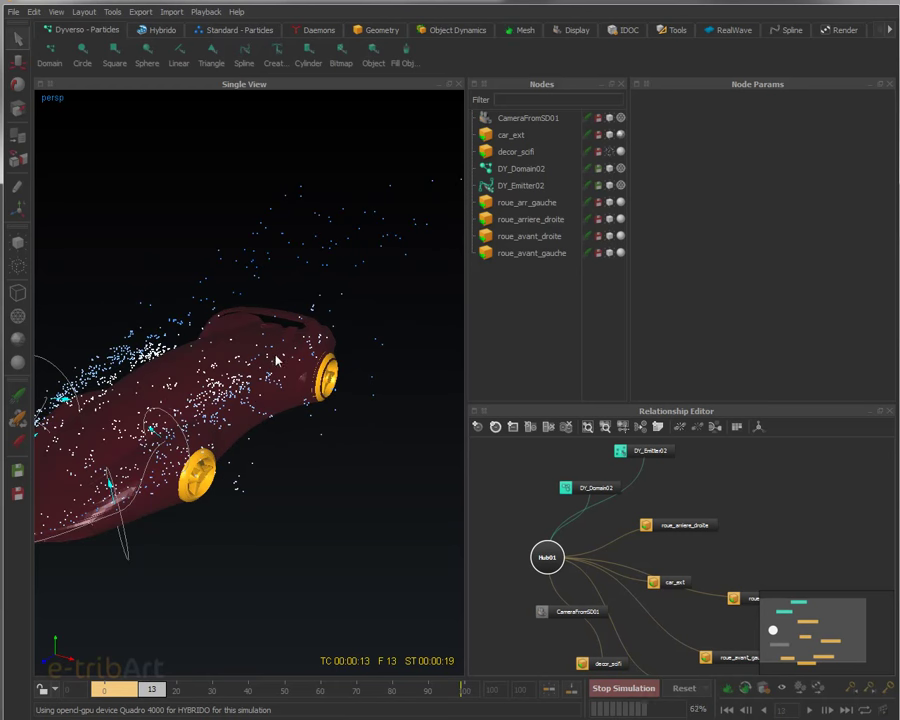
left_click_drag(241, 396, 265, 457, "alt")
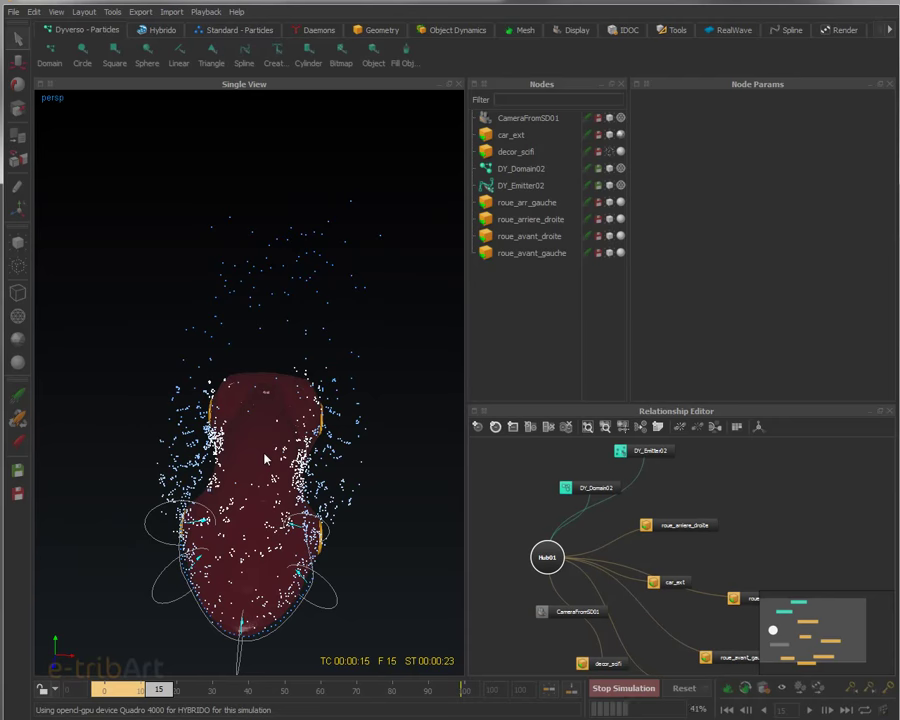
left_click(624, 688)
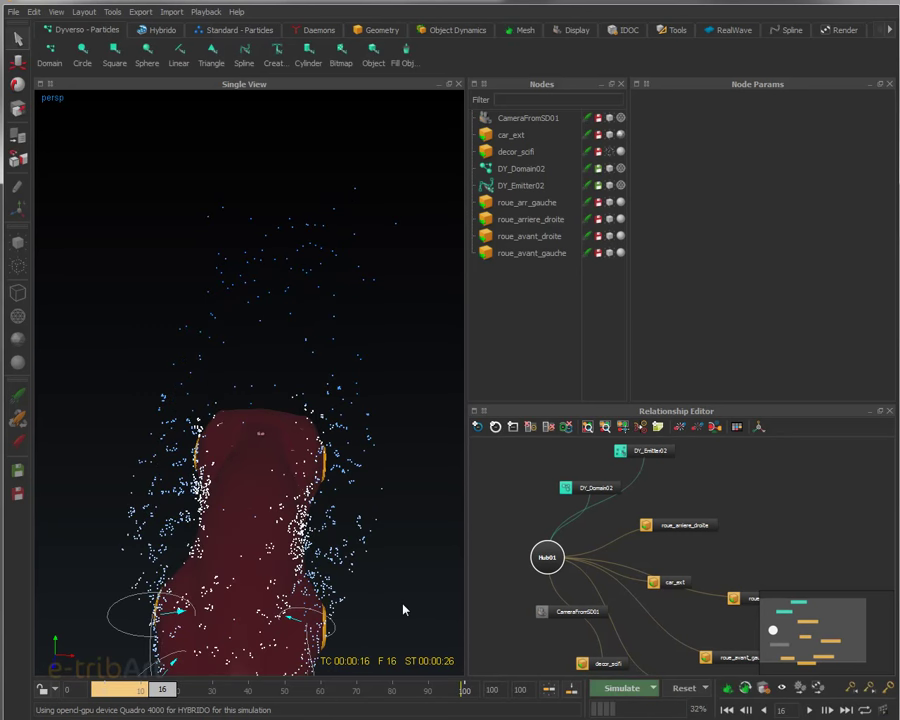
left_click_drag(404, 609, 279, 546, "alt")
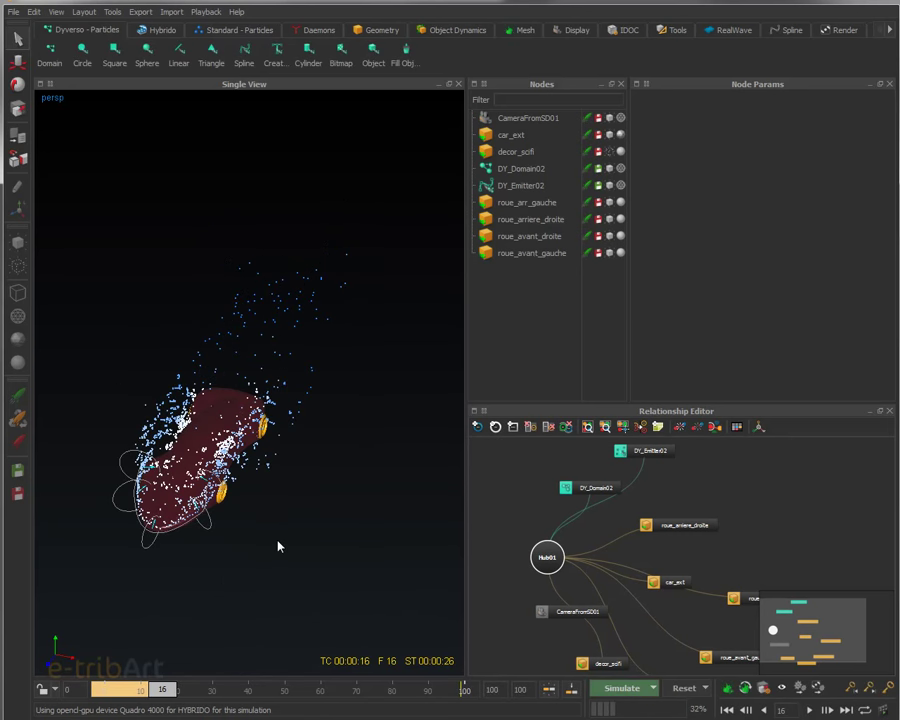
- Select the car_ext body again and save the scene
left_click(232, 408)
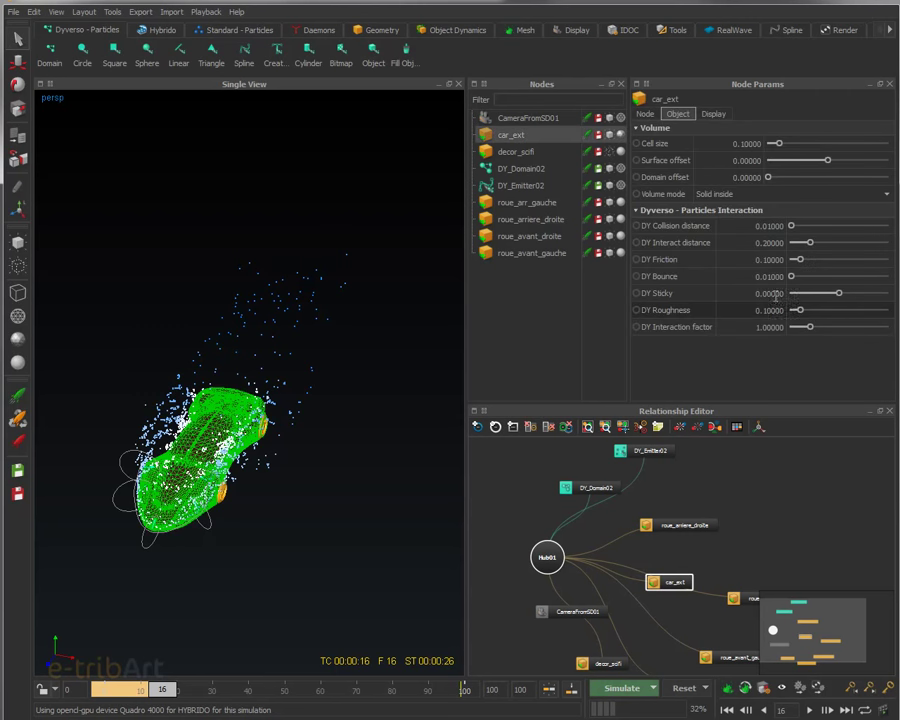
double_click(776, 296)
left_click_drag(125, 432, 190, 515, "alt")
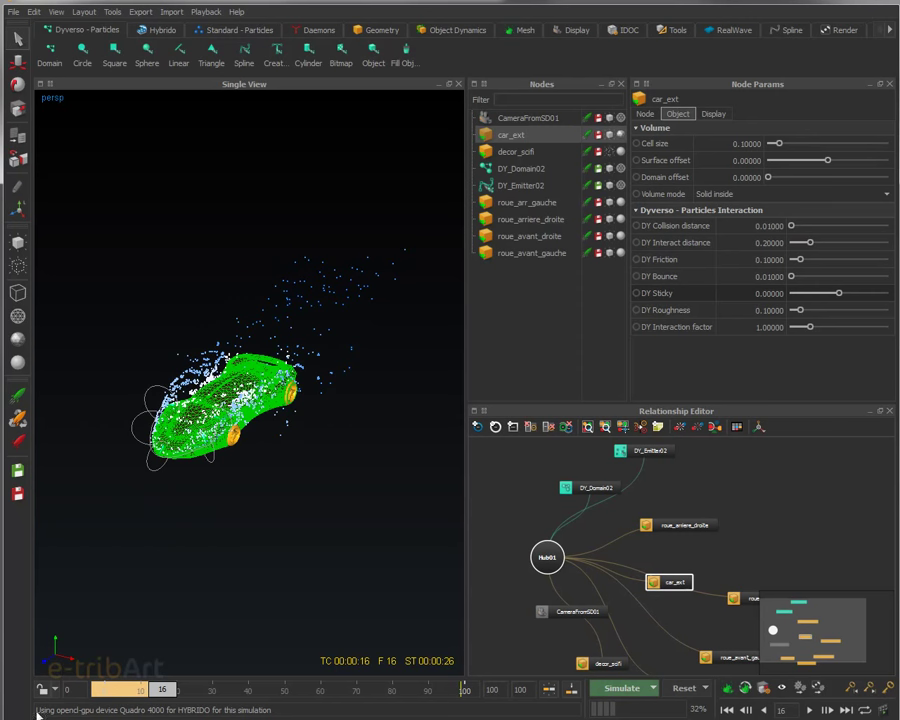
key("ctrl+s")
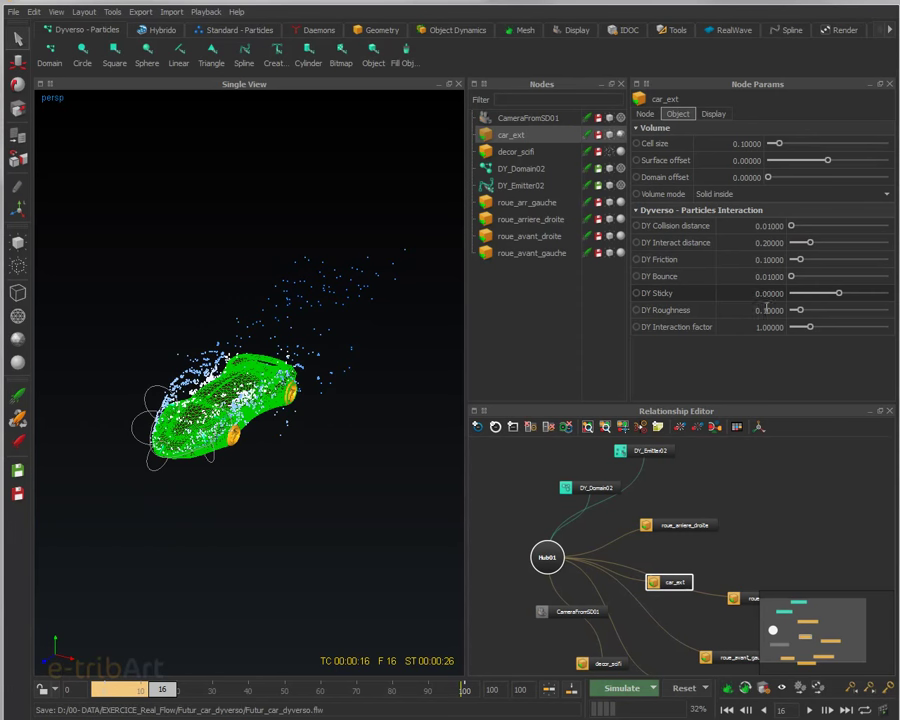
- Set the DY Sticky value of car_ext to 0.05
double_click(776, 298)
type("0")
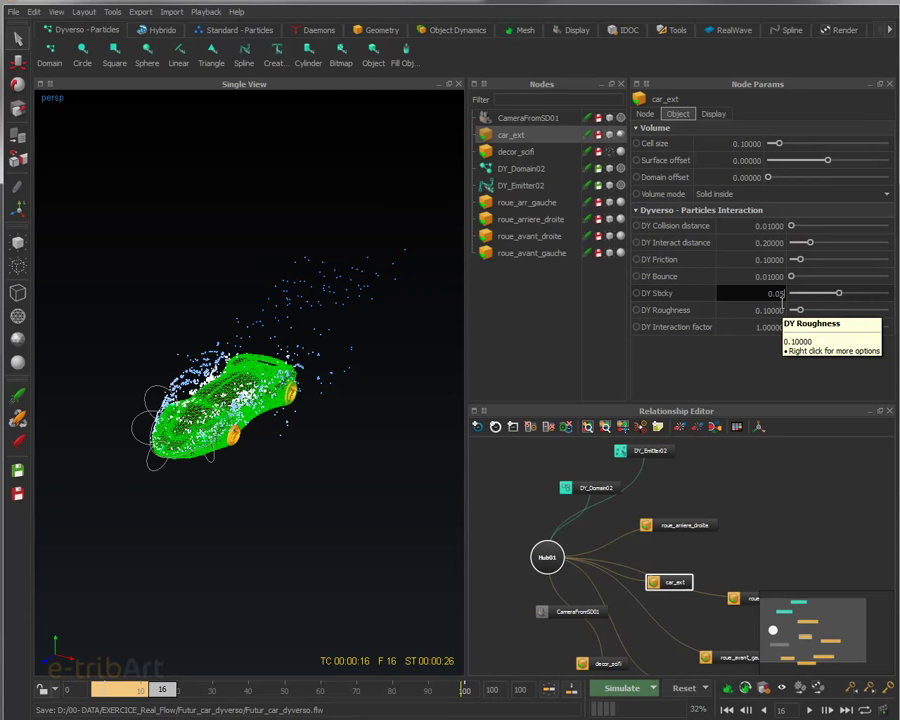
type(".05")
key("Return")
- Reset and simulate up to frame 19 with the car deselected, stop, and inspect how the particles cling to the body
left_click(690, 692)
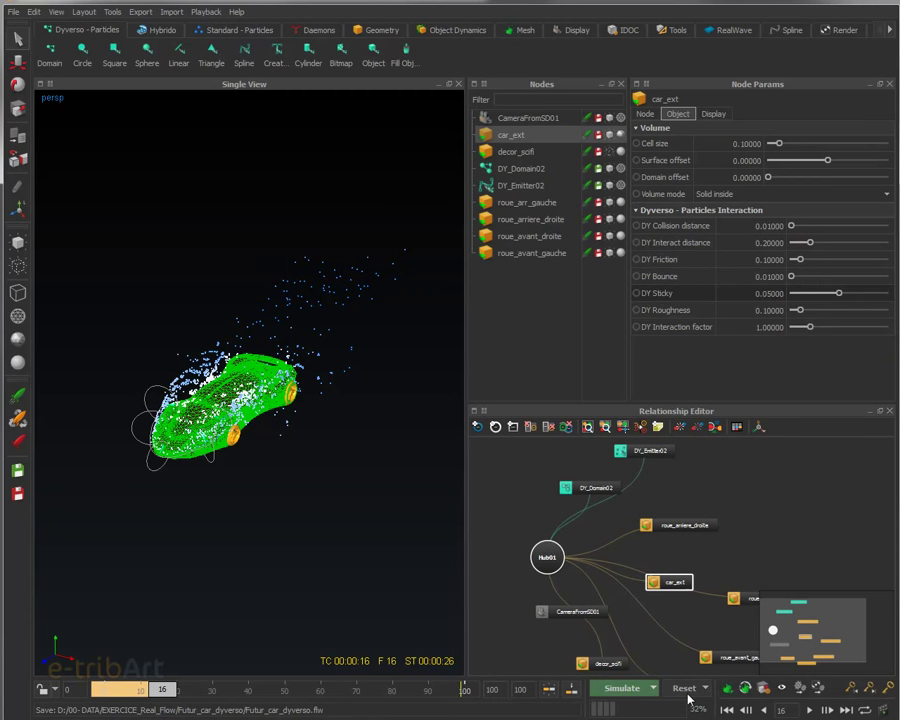
left_click(643, 377)
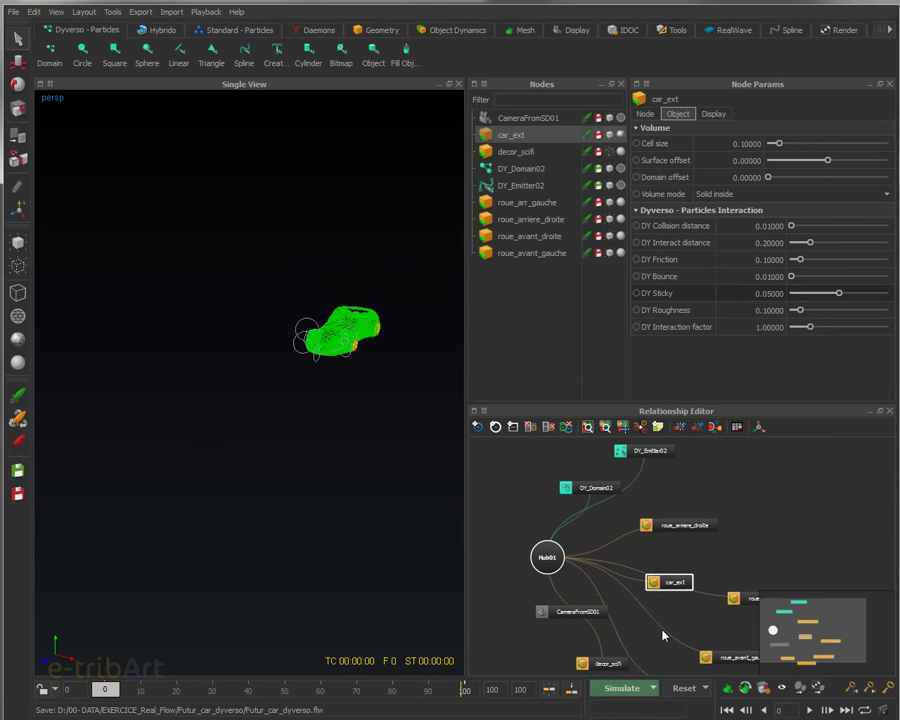
key("ctrl+a")
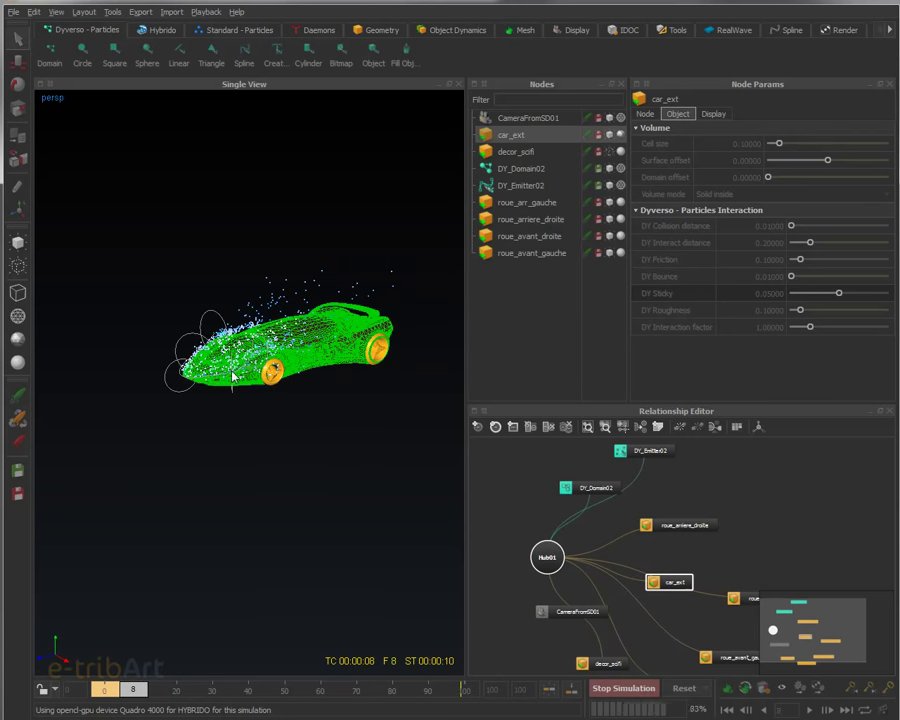
left_click(212, 198)
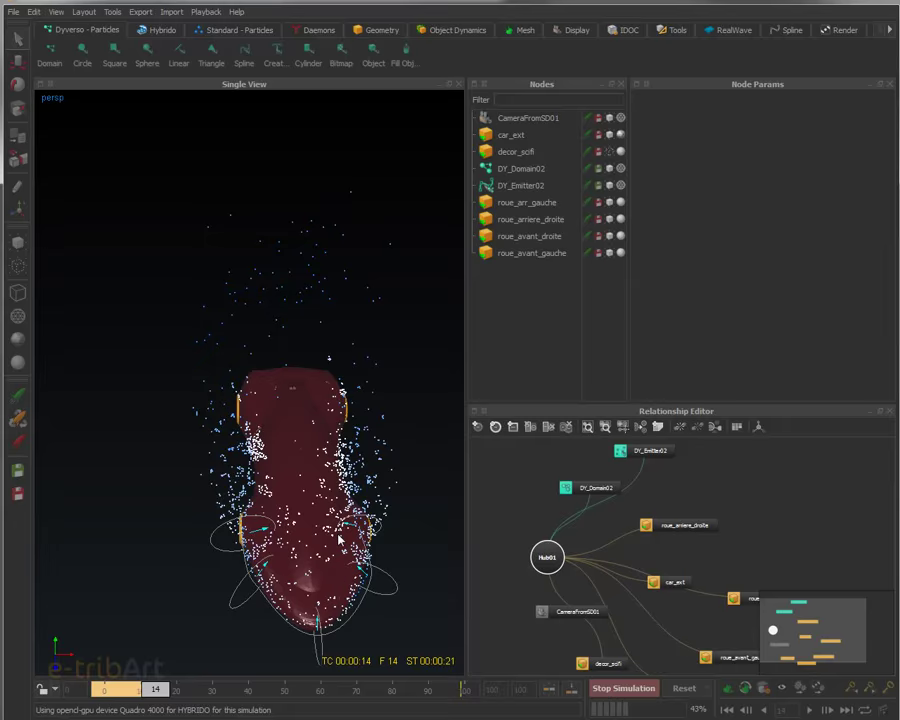
middle_click_drag(207, 489, 313, 415, "alt")
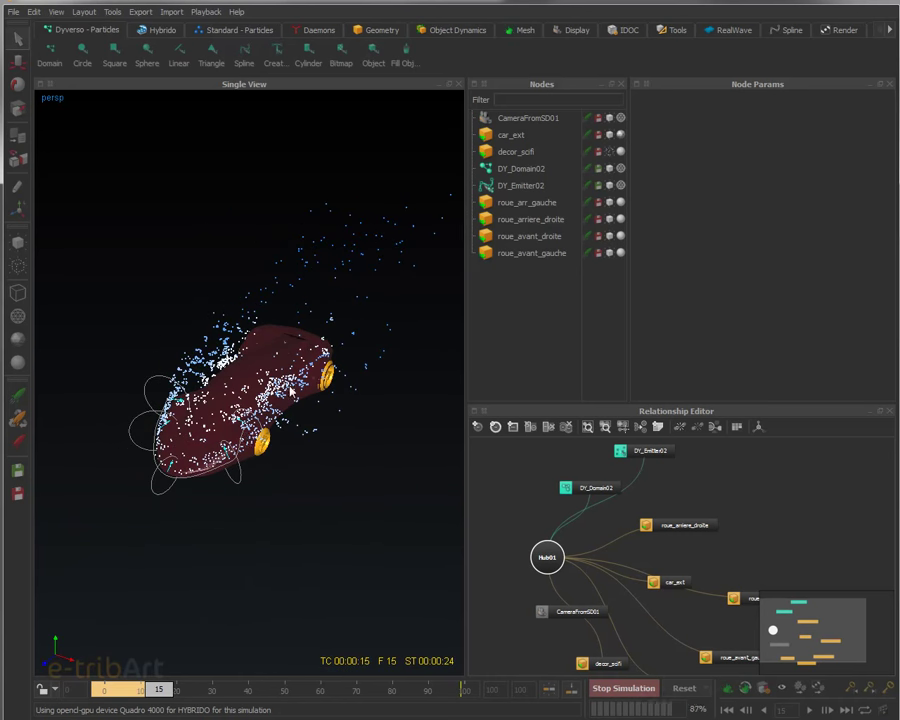
middle_click_drag(289, 392, 258, 445, "alt")
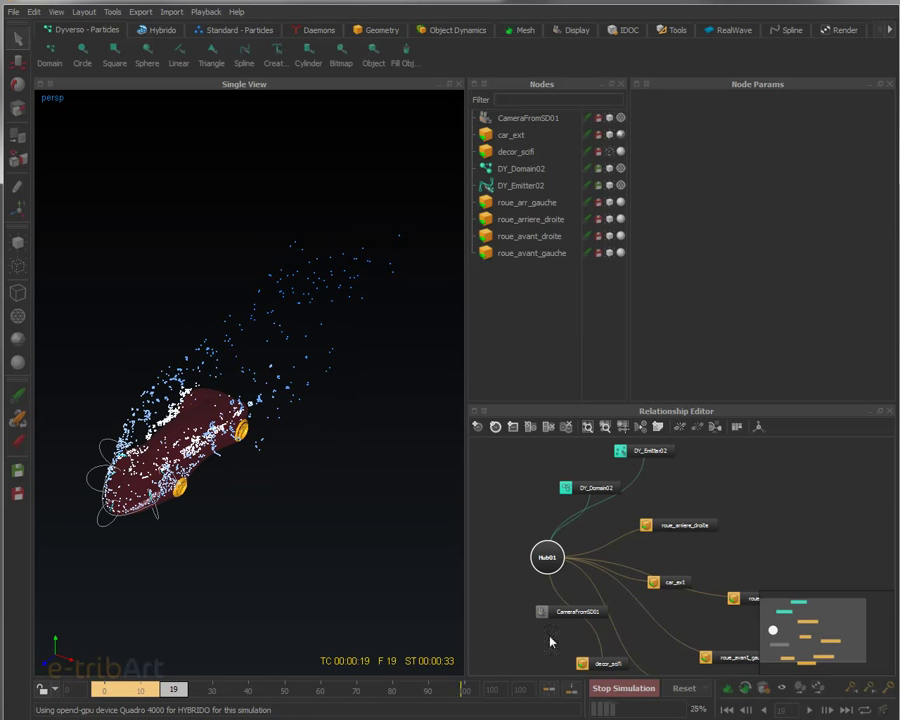
left_click(624, 688)
left_click_drag(422, 620, 310, 437, "alt")
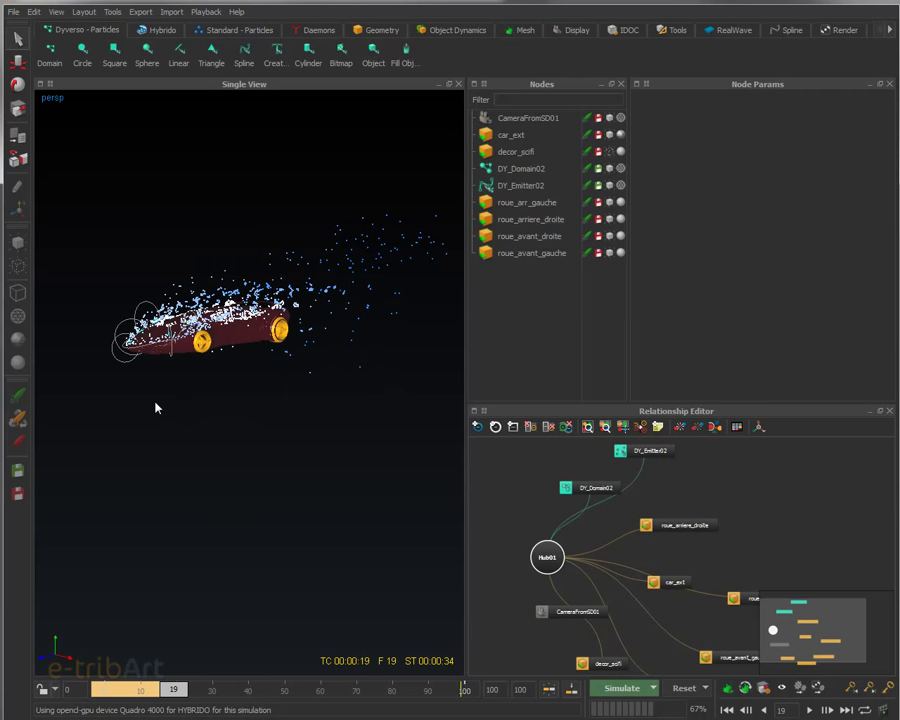
- Examine how the particles cling to and leave the car body at frame 19 from above, from the side and close up
mouse_move(157, 393)
left_mouse_down("alt")
mouse_move(195, 370)
mouse_move(214, 396)
left_mouse_up("alt")
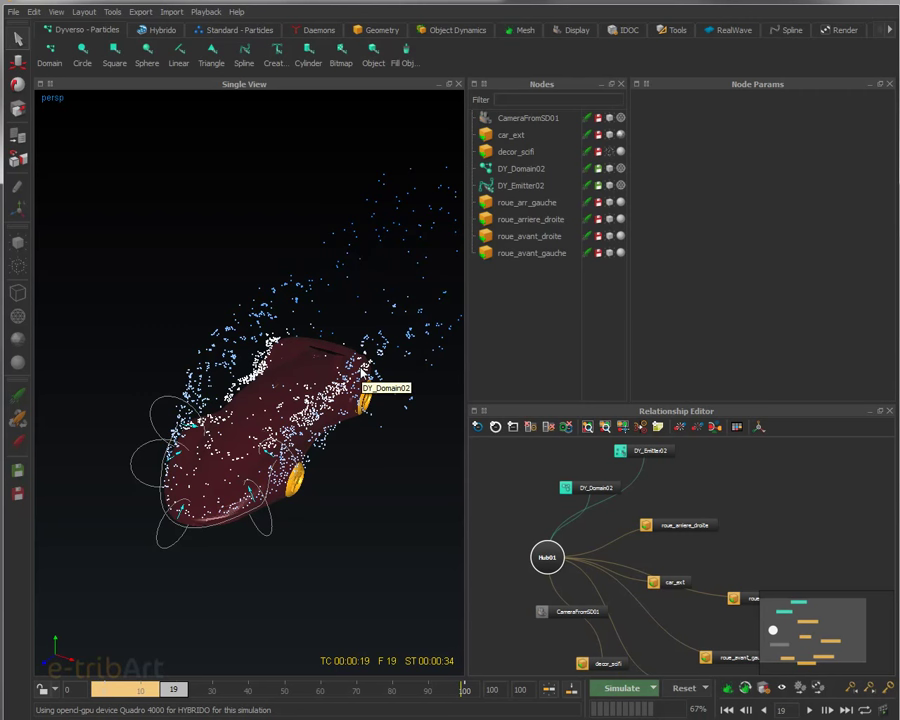
left_click_drag(358, 379, 295, 405, "alt")
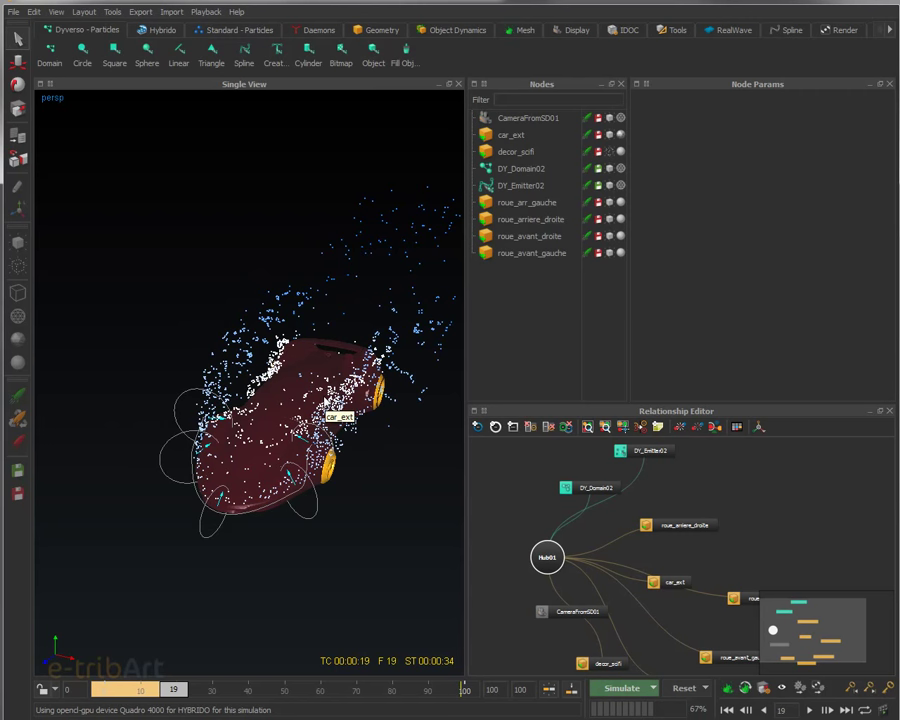
left_click_drag(326, 392, 338, 420, "alt")
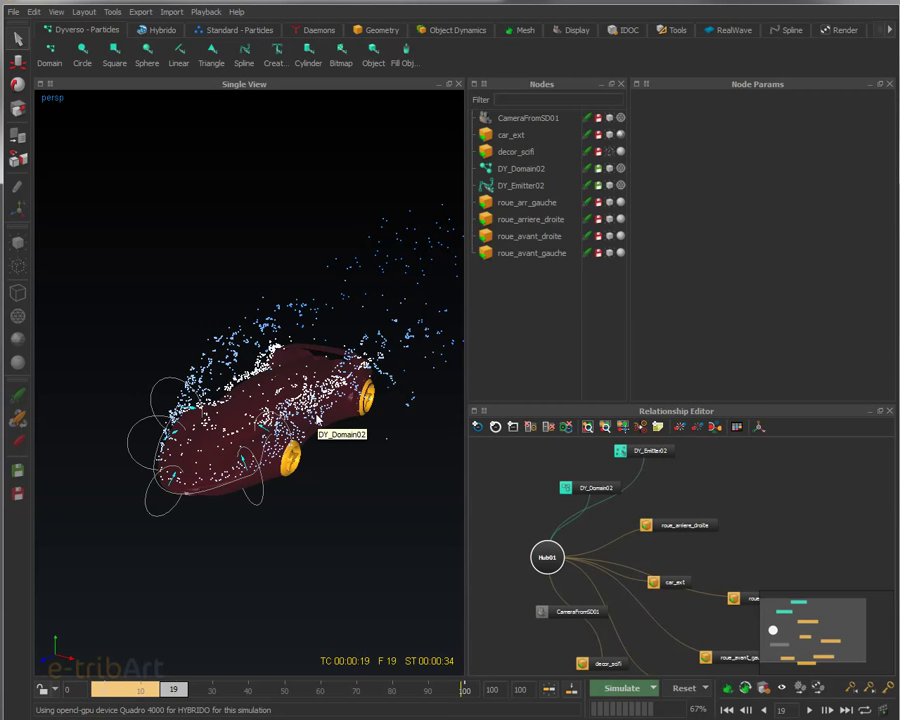
left_click_drag(316, 424, 334, 392, "alt")
scroll(326, 430, "up", 2)
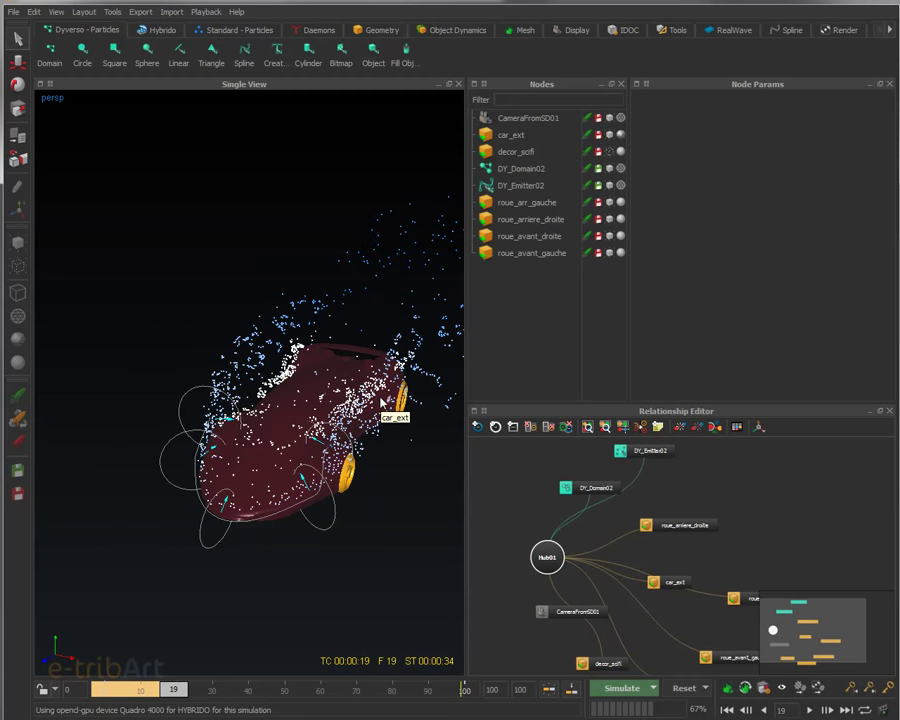
left_click_drag(378, 402, 340, 418, "alt")
scroll(365, 435, "up", 3)
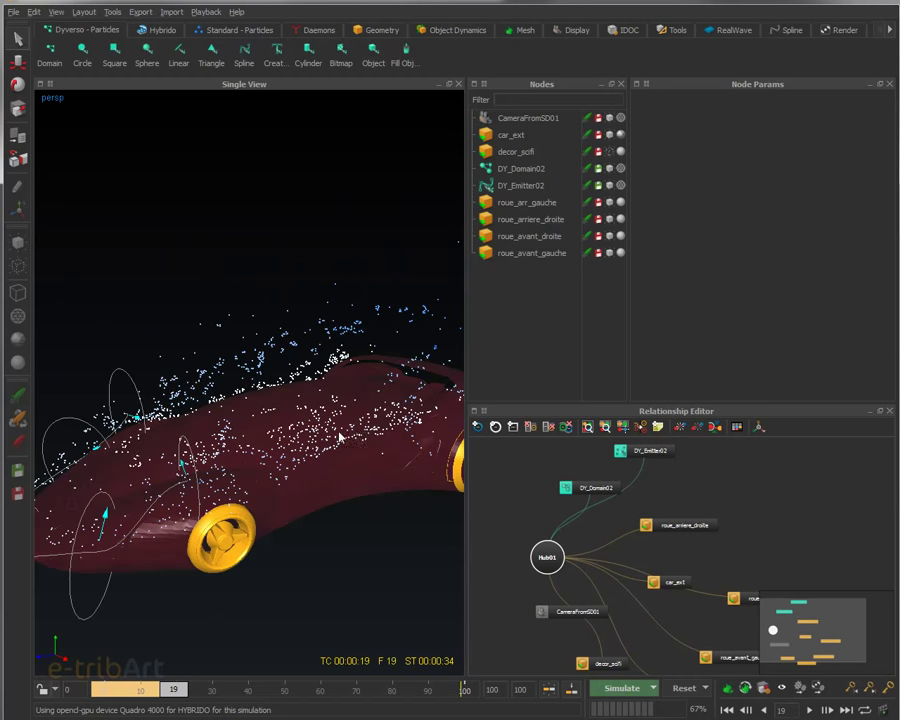
scroll(339, 437, "down", 5)
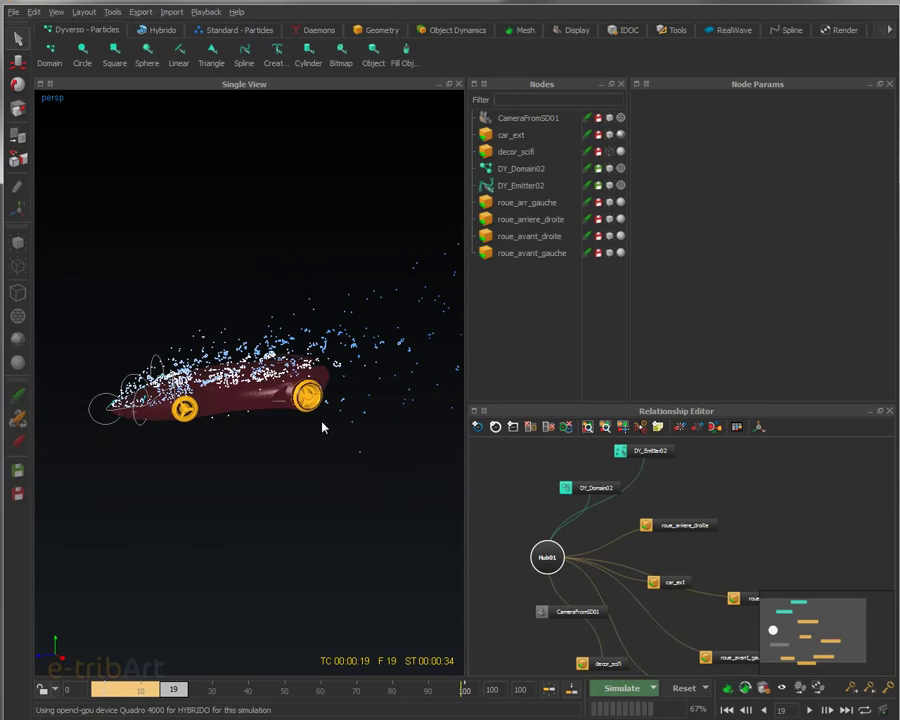
left_click_drag(322, 427, 307, 426, "alt")
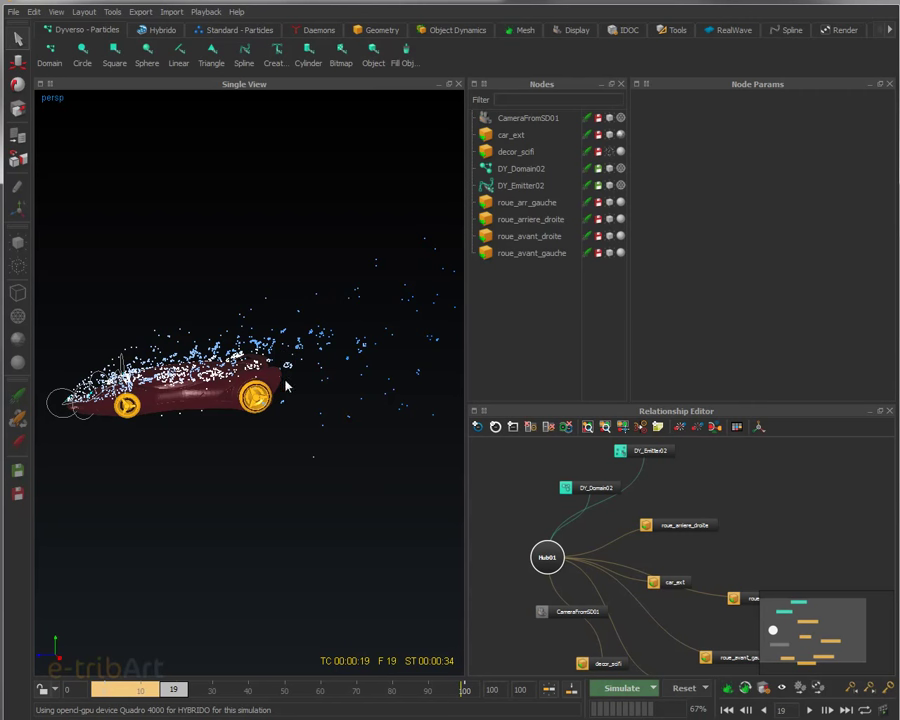
- Reset the simulation data and add a Gravity daemon to the scene
left_click(686, 690)
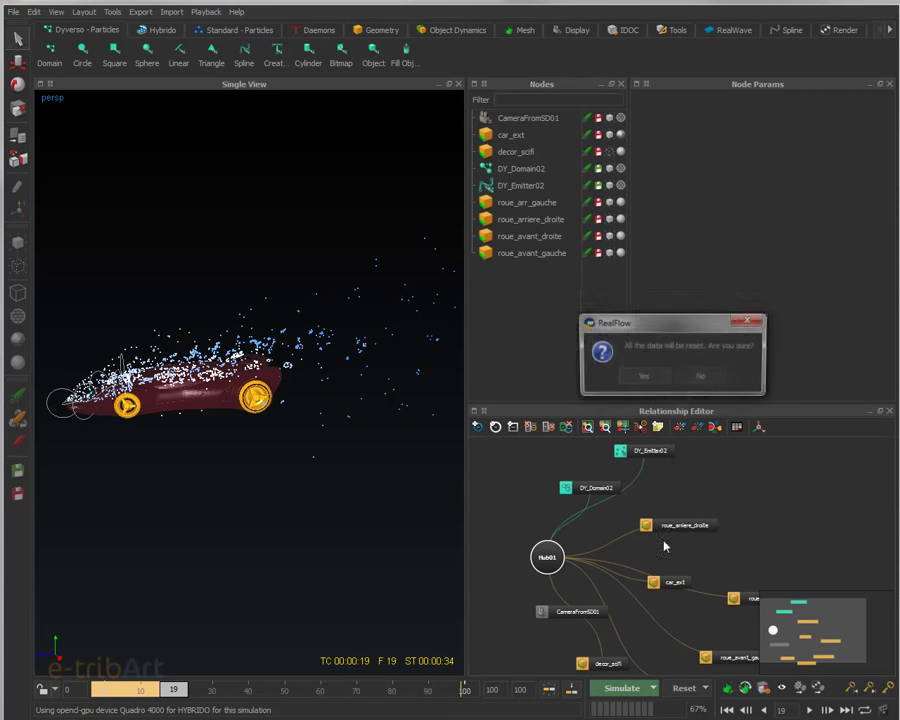
left_click(655, 384)
left_click_drag(325, 485, 300, 458, "alt")
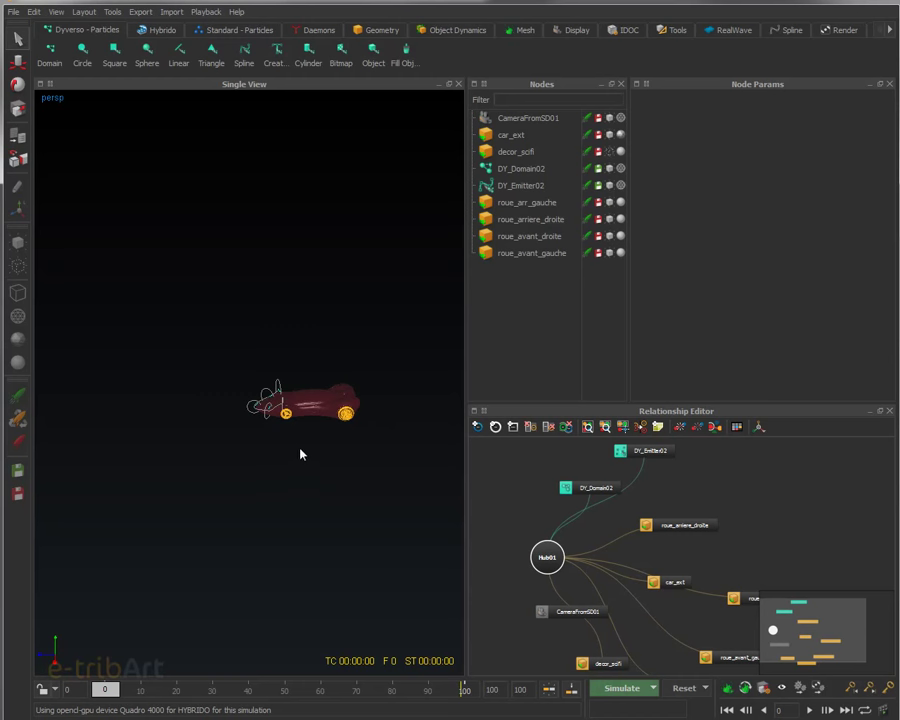
left_click(334, 32)
left_click(257, 50)
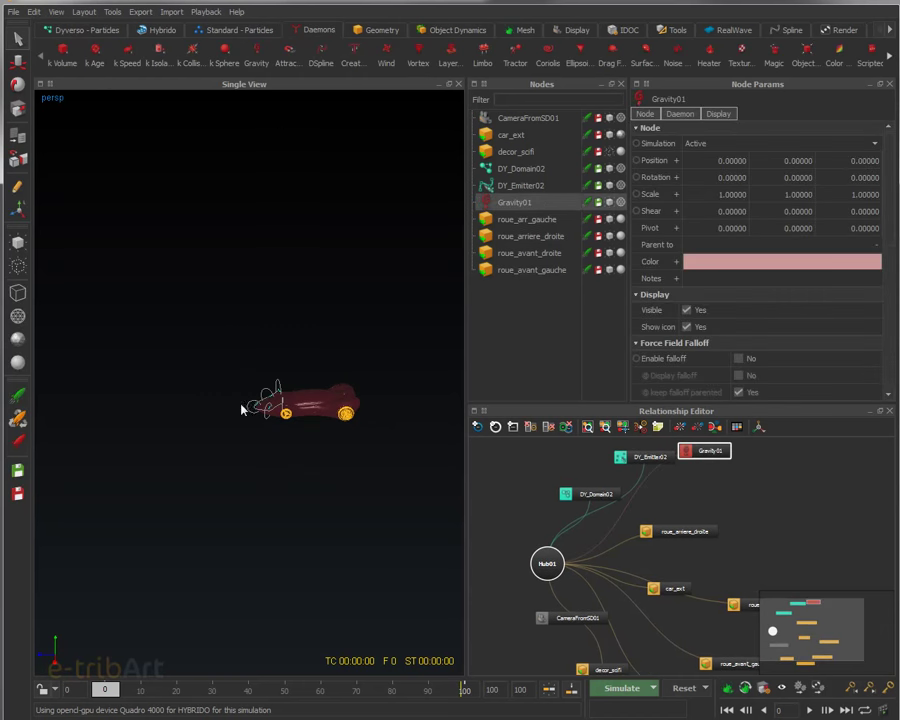
- Move the gravity daemon from the origin to the car, at about X -1.18 and Z -47.56
scroll(240, 420, "down", 5)
left_click_drag(351, 443, 185, 426, "alt")
key("w")
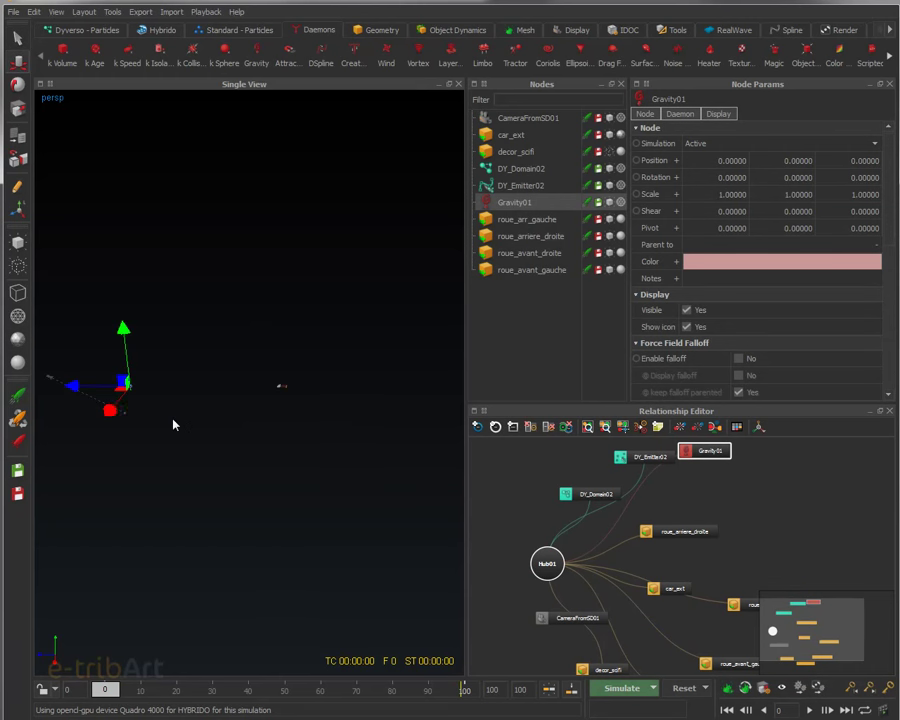
left_click_drag(57, 388, 219, 398)
key("f")
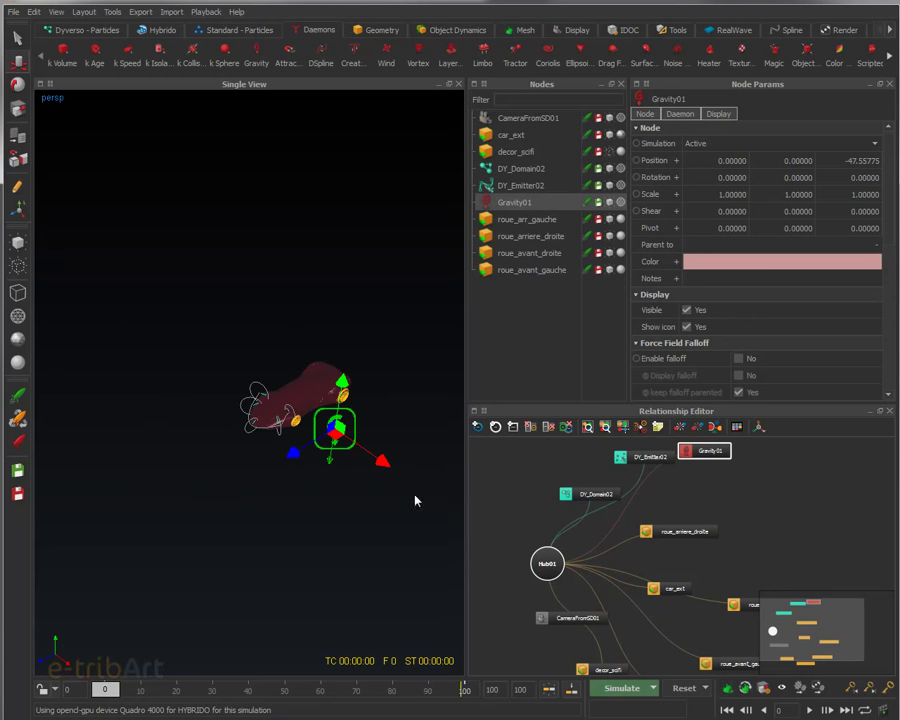
left_click_drag(388, 470, 341, 426)
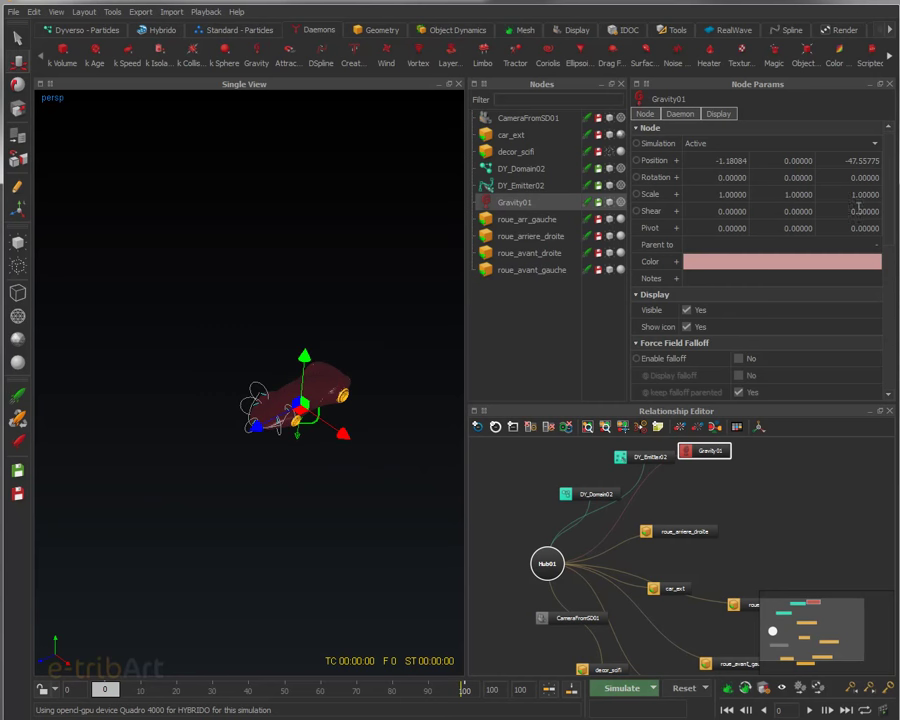
- Set the gravity daemon's Bounded option to Box
left_click_drag(892, 227, 887, 372)
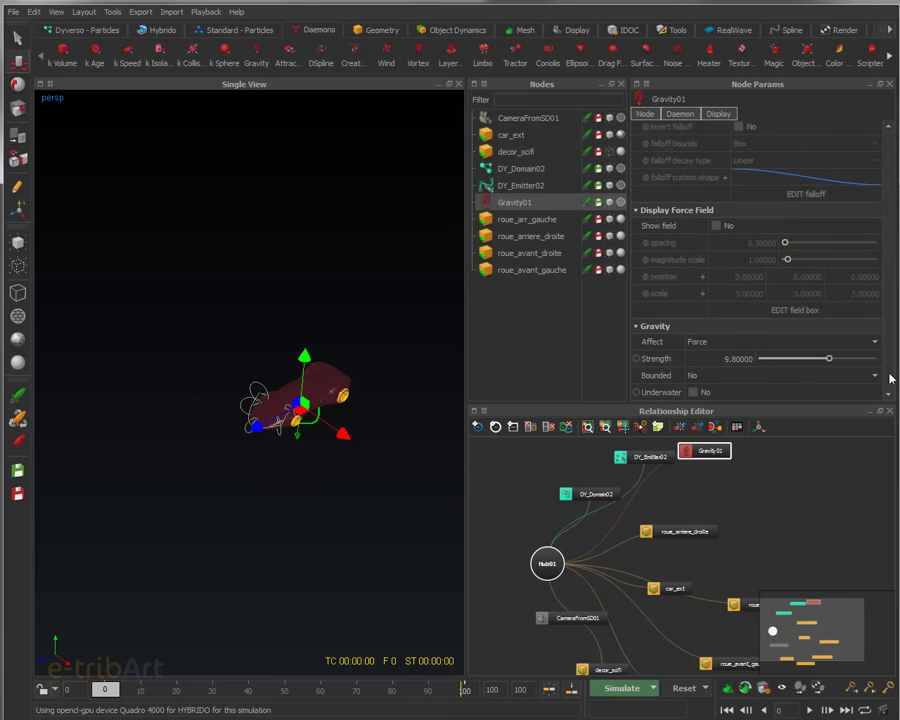
left_click(693, 376)
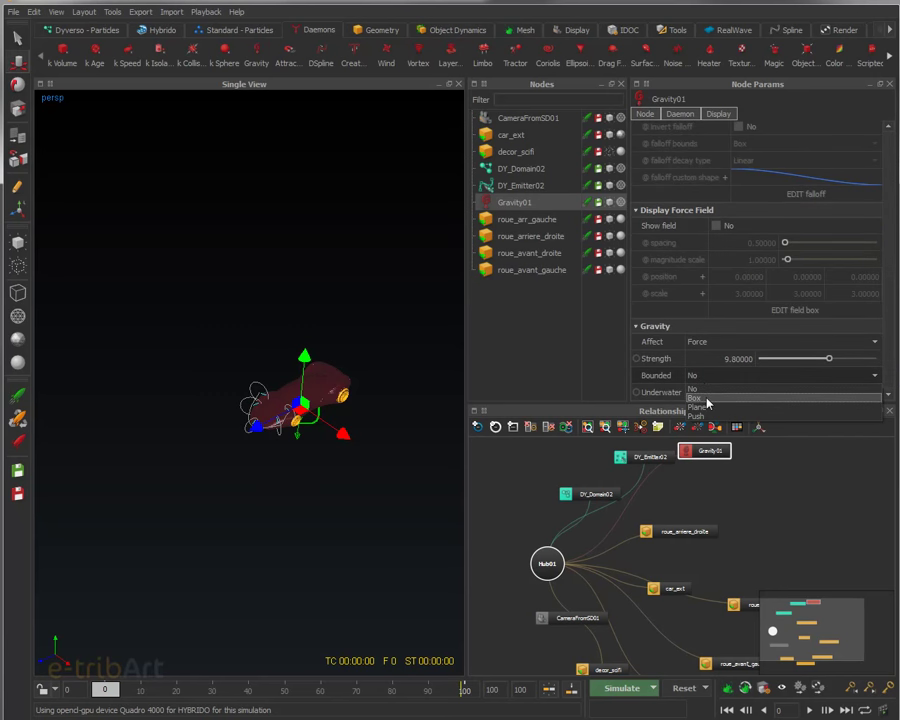
left_click(705, 399)
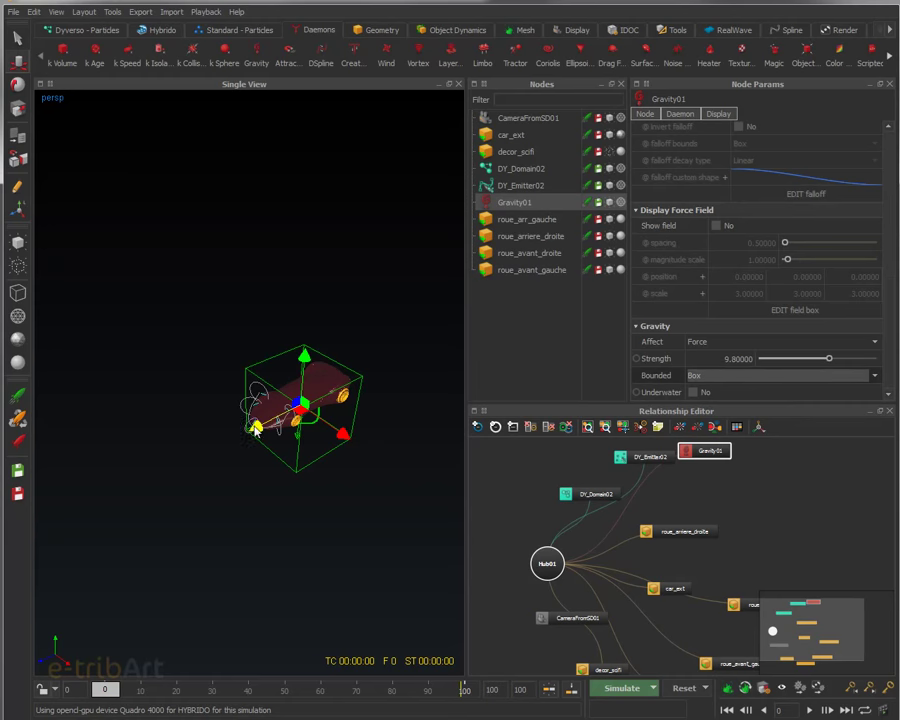
- Place the gravity box around the car's rear at about -1.36, 0.73, -49.18 and scale it to about 1.63 in X and 1.37 in Z
left_click(322, 426)
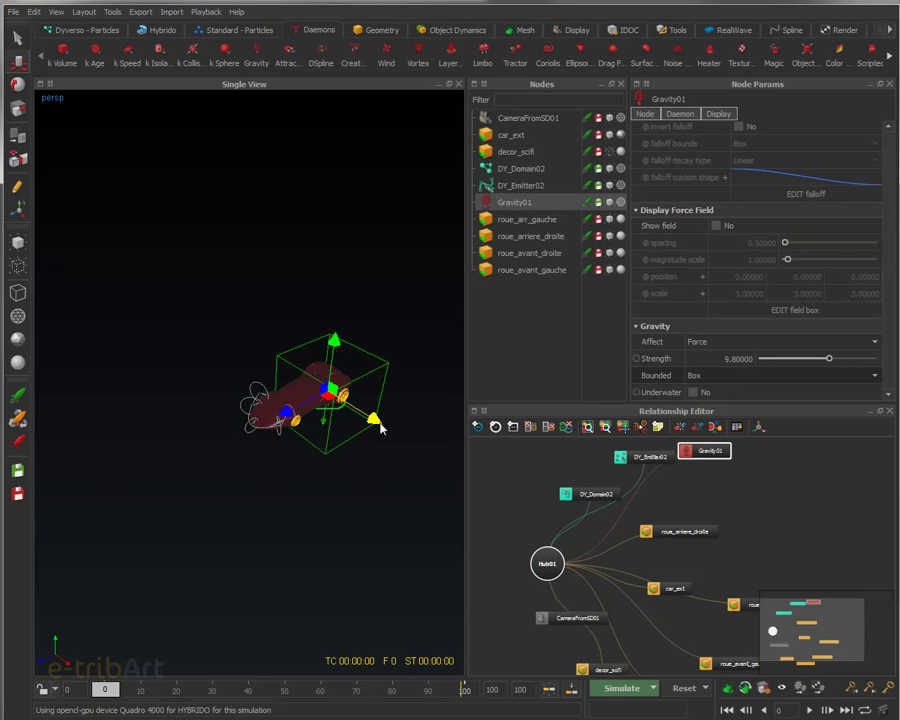
left_click_drag(376, 422, 273, 422)
scroll(316, 406, "up", 3)
left_click_drag(346, 408, 298, 370, "alt")
key("w")
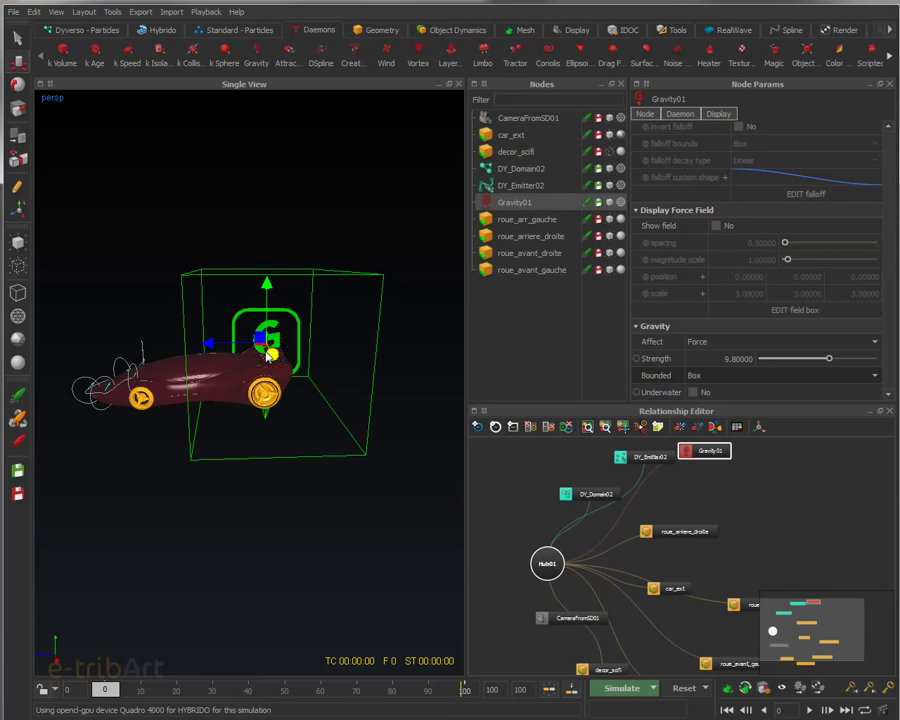
key("r")
left_click_drag(213, 348, 340, 426)
key("w")
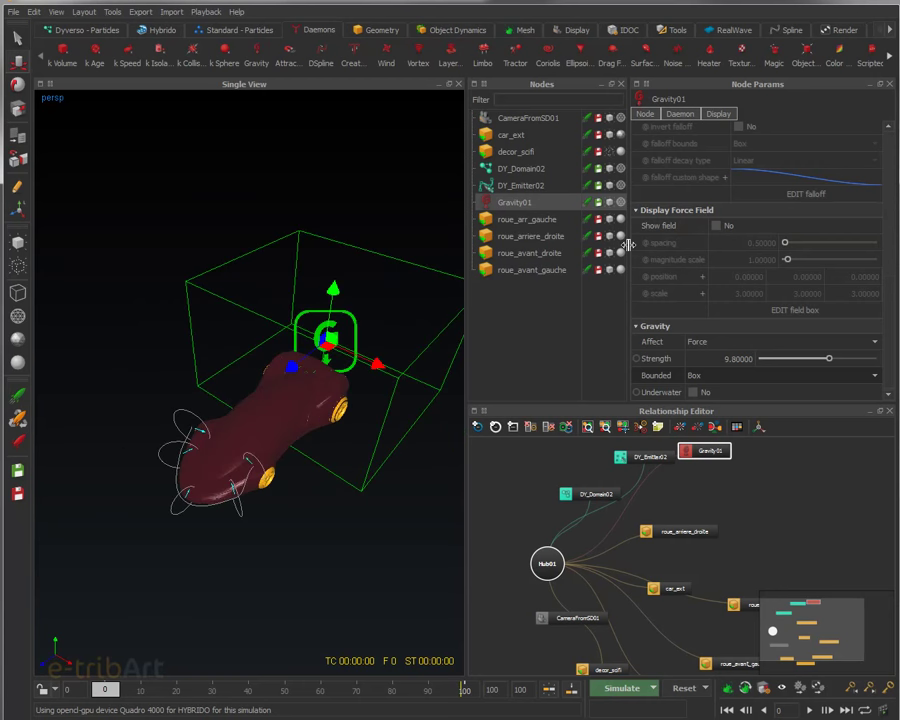
- Parent the gravity daemon to car_ext
left_click(645, 113)
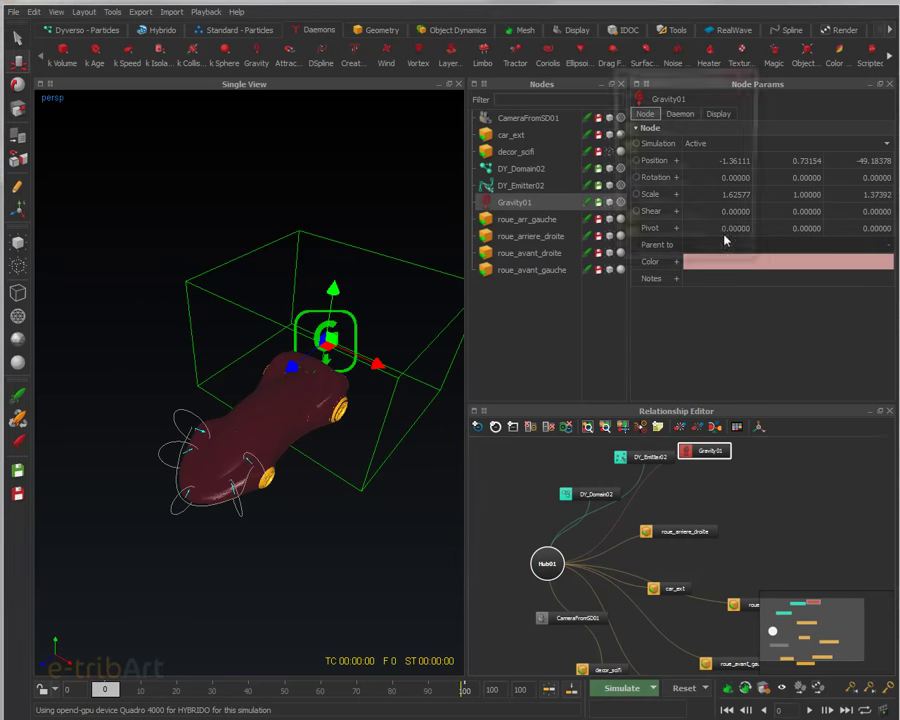
left_click(725, 242)
left_click(647, 125)
double_click(647, 127)
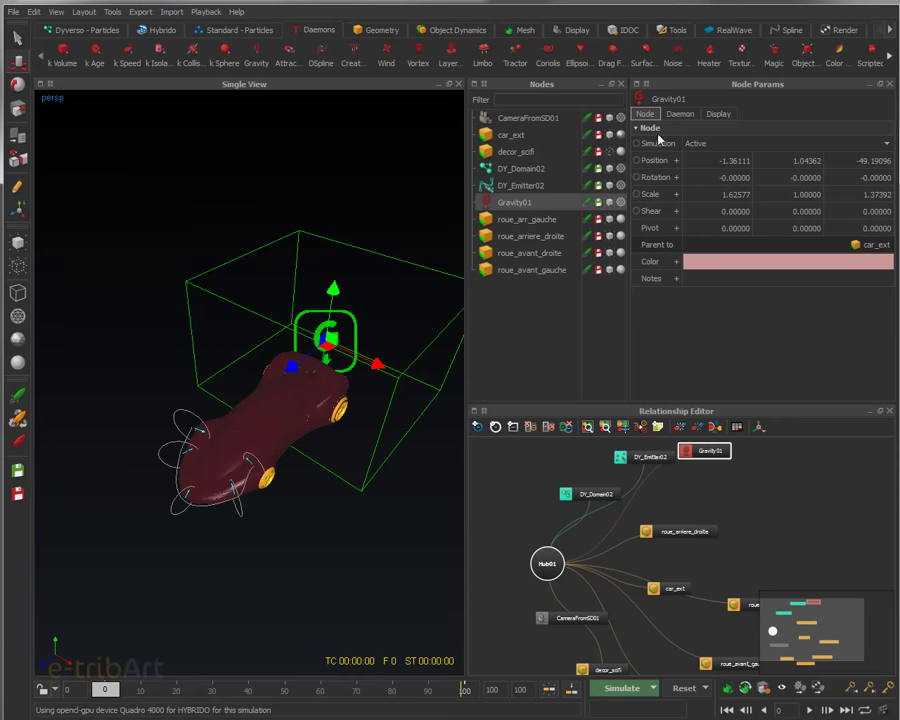
- Set the gravity daemon's Strength to 20
left_click(680, 113)
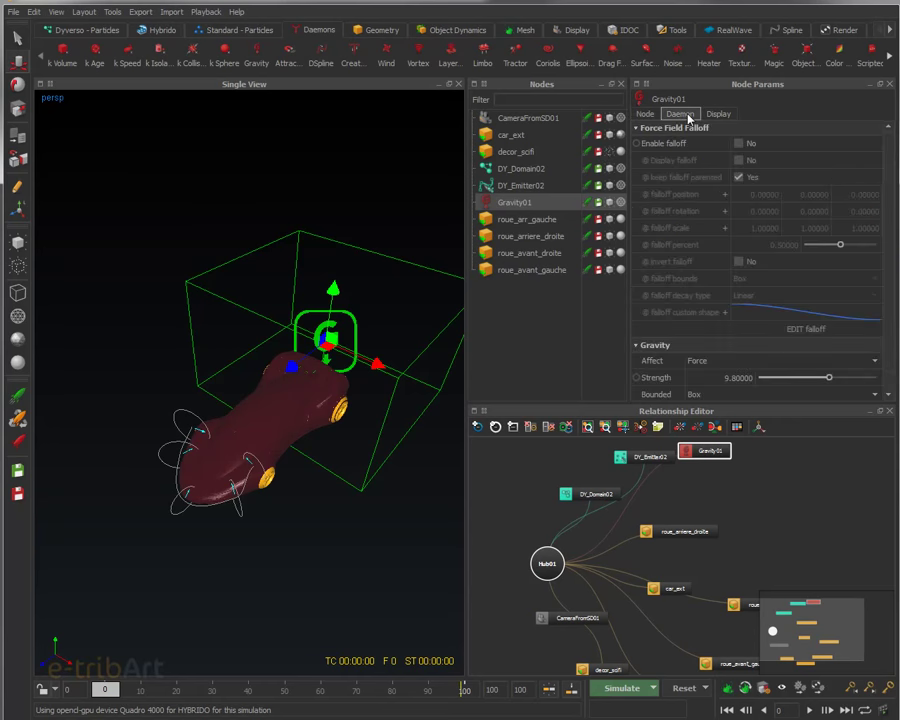
double_click(727, 379)
type("20")
key("Return")
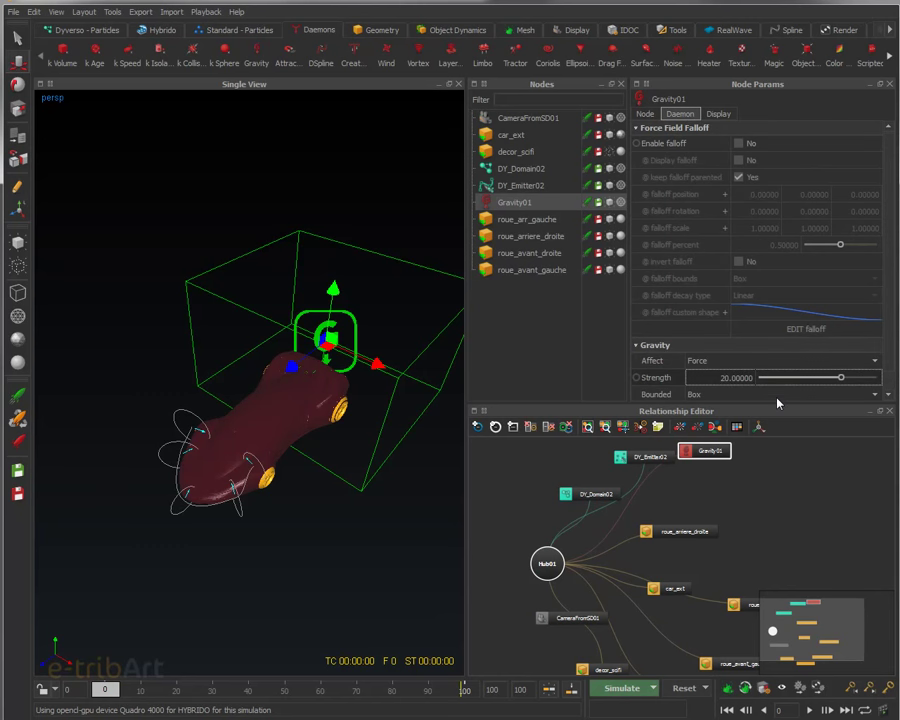
- Simulate up to frame 28, inspecting how the particles fall inside the gravity box from the side and above, and stop
left_click_drag(378, 432, 334, 392, "alt")
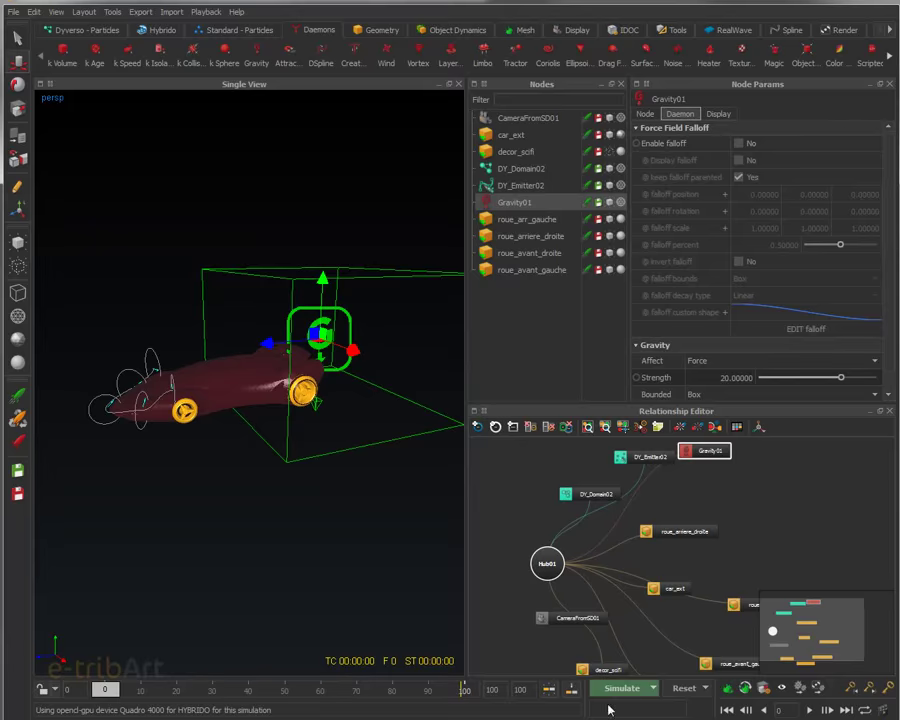
left_click(622, 690)
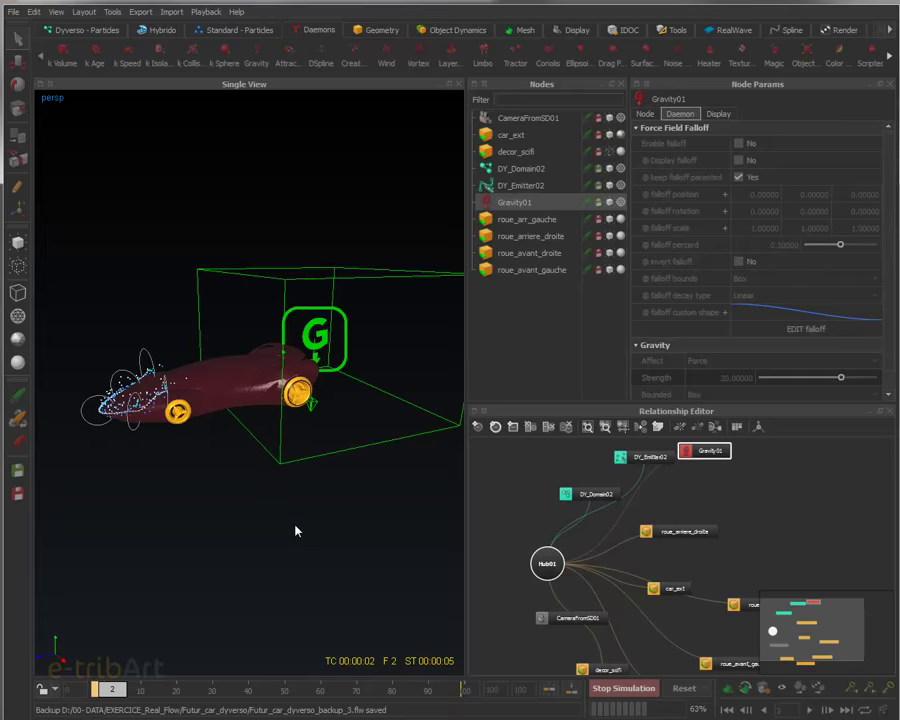
left_click_drag(256, 474, 305, 464, "alt")
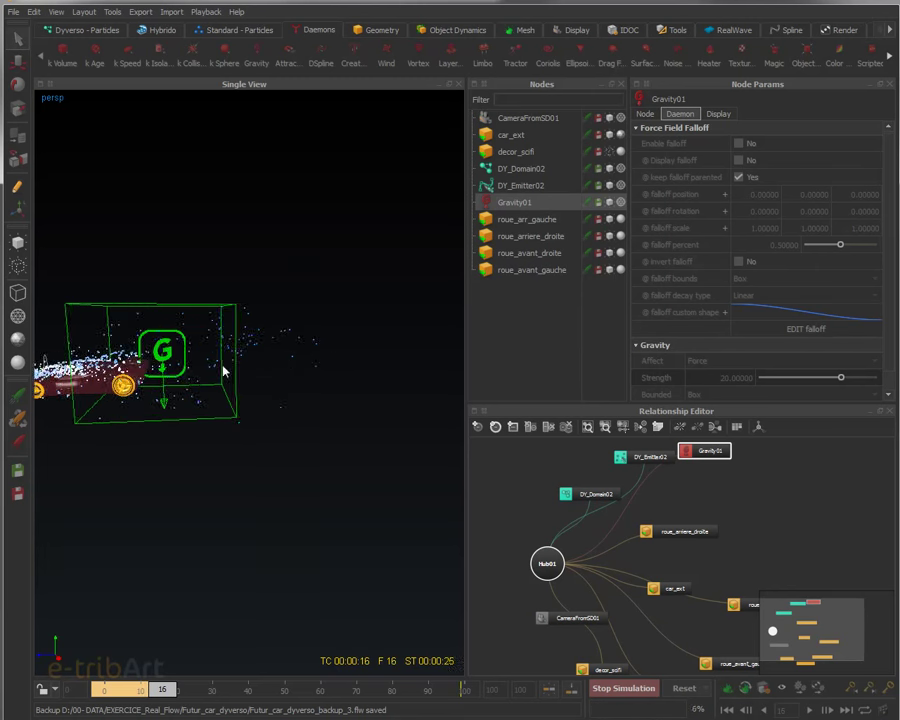
left_click_drag(207, 406, 210, 376, "alt")
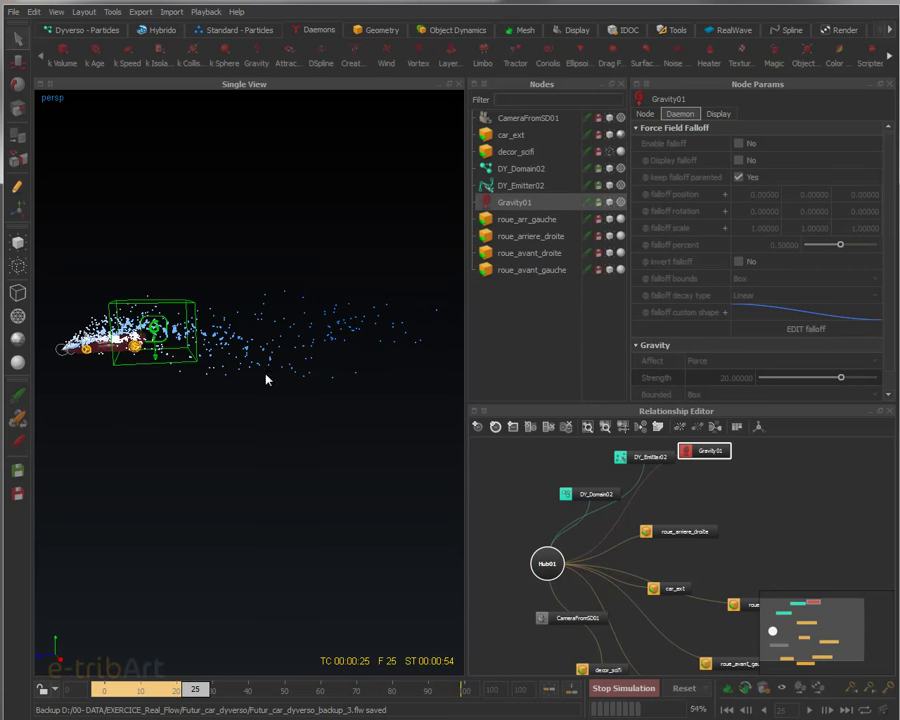
left_click_drag(125, 253, 290, 414, "alt")
left_click_drag(209, 241, 215, 295, "alt")
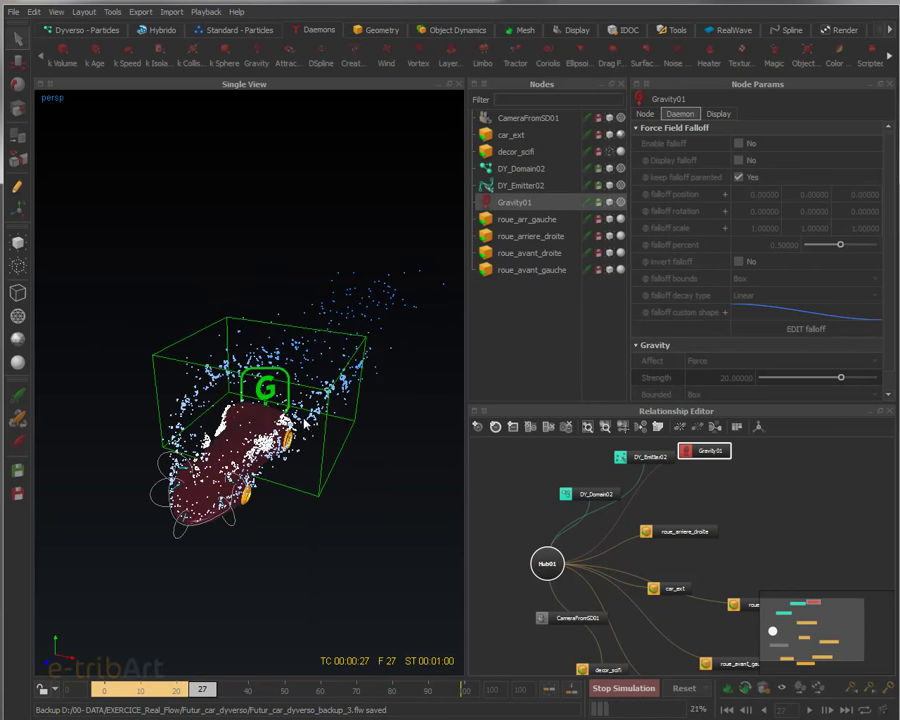
left_click(628, 690)
- Reset the simulation data, bring the car back into view and clear the node selection
left_click(684, 688)
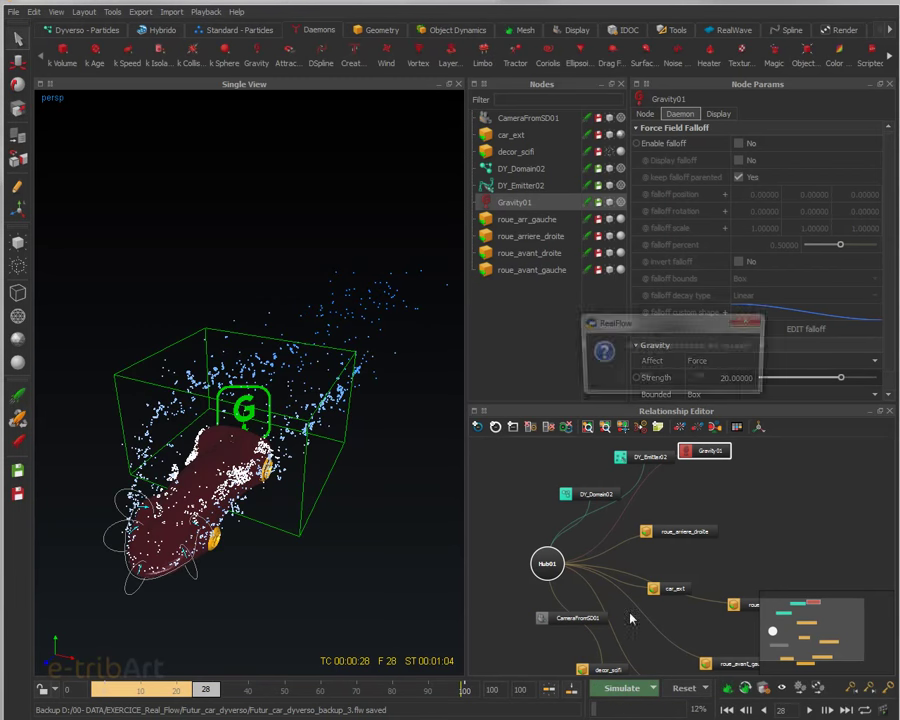
left_click(643, 377)
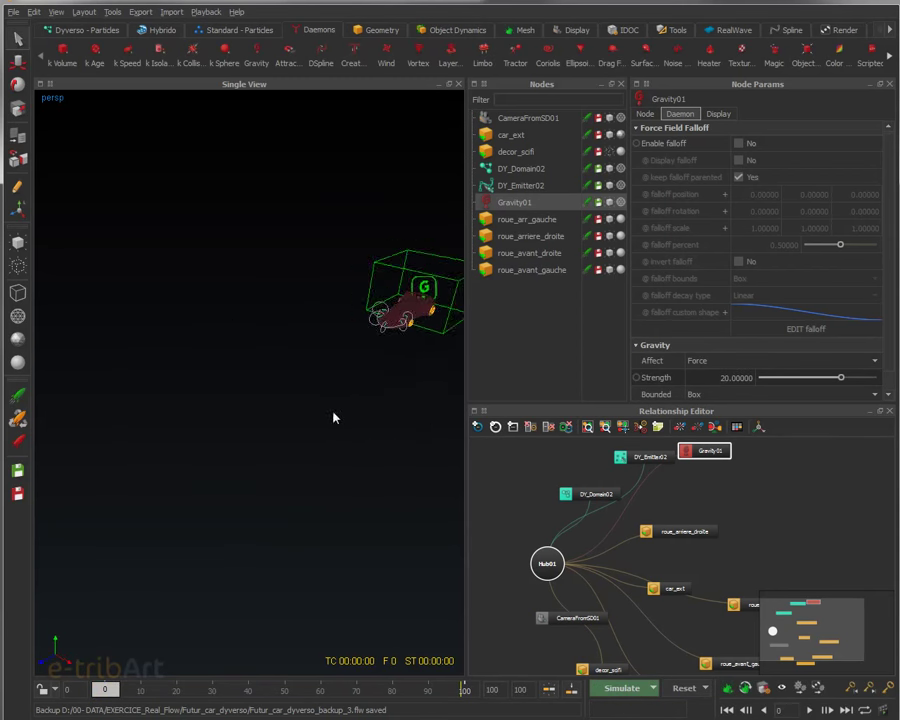
left_click_drag(86, 478, 213, 502, "alt")
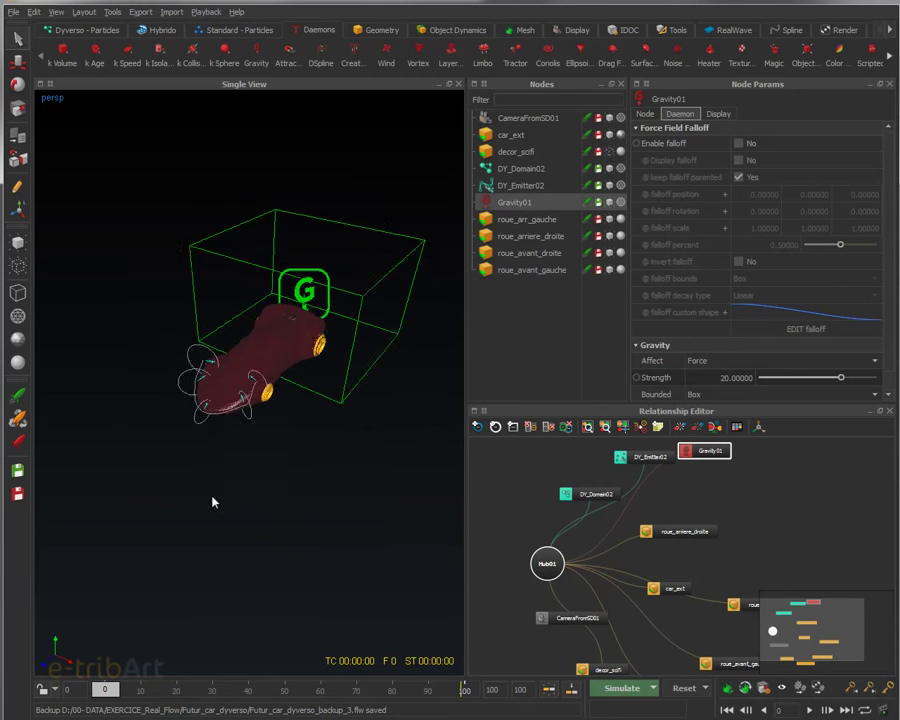
left_click(245, 358)
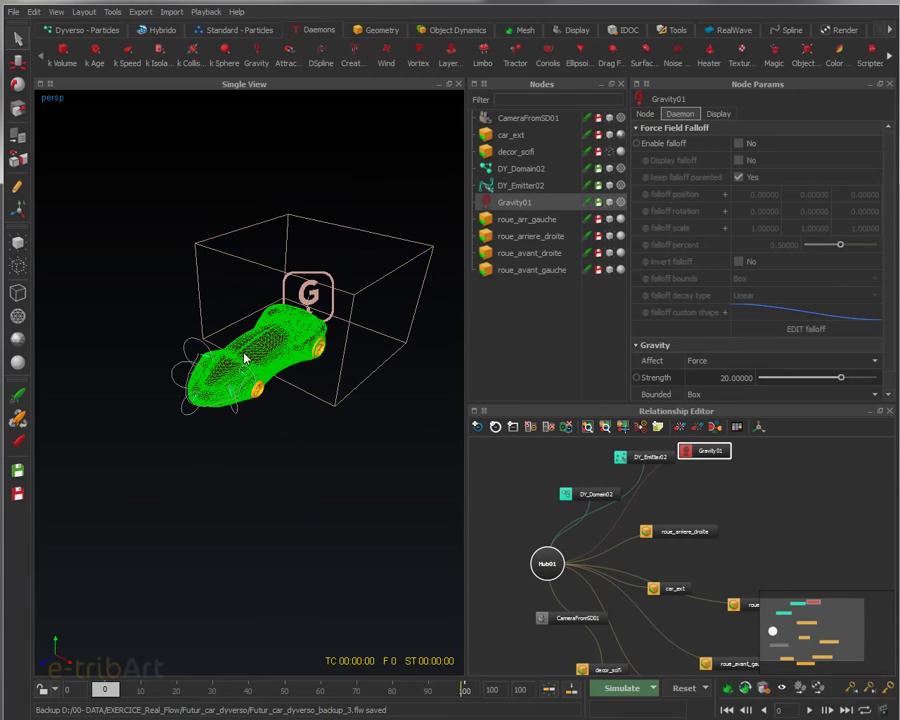
left_click(259, 485)
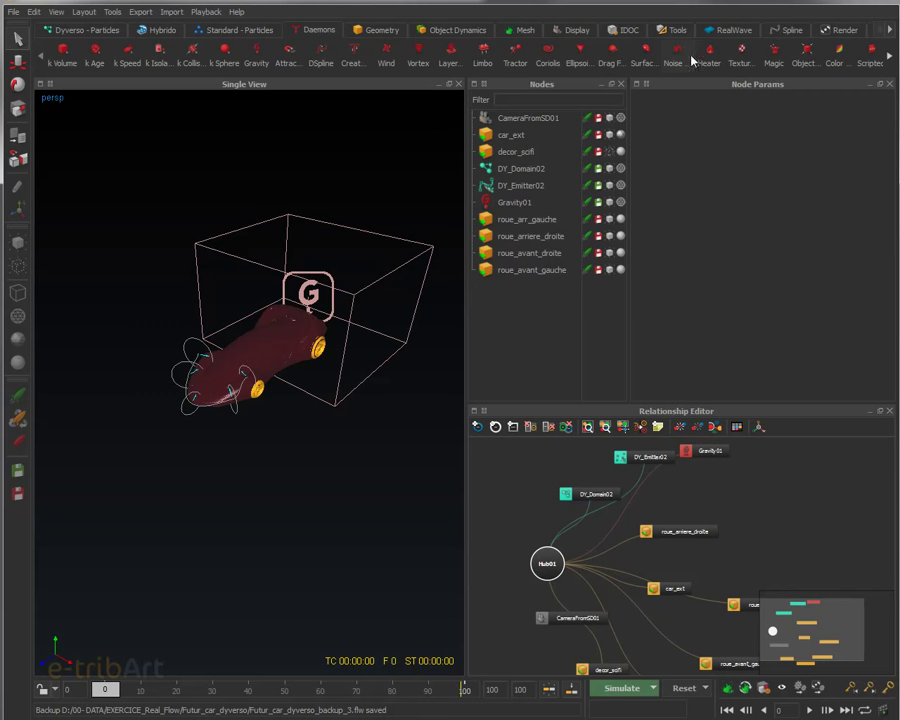
- Add a Magic daemon to the scene and assign car_ext as its target object
left_click(772, 55)
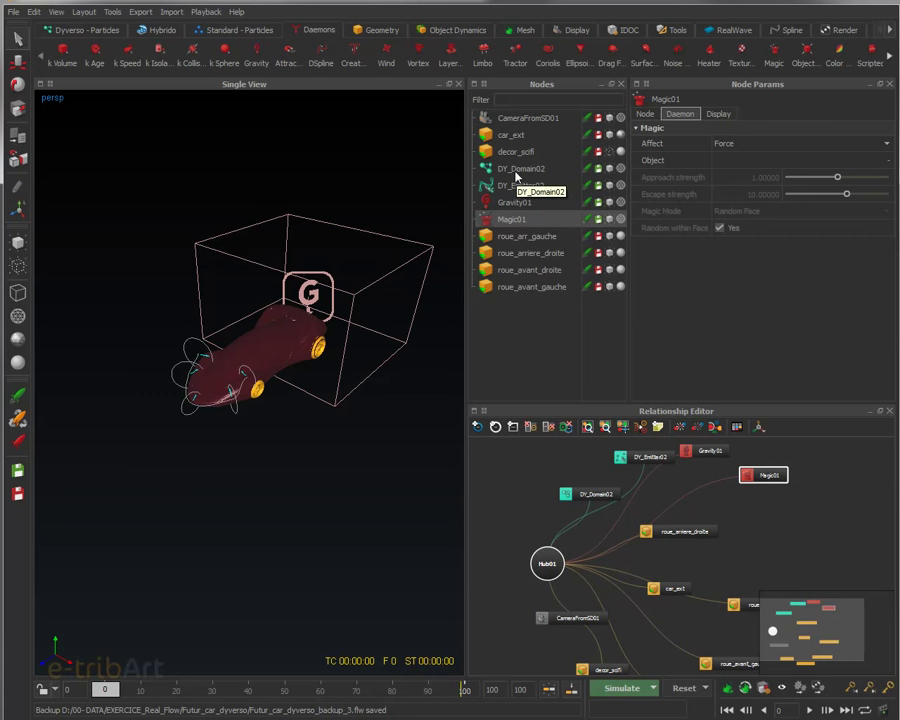
left_click(757, 161)
left_click(657, 35)
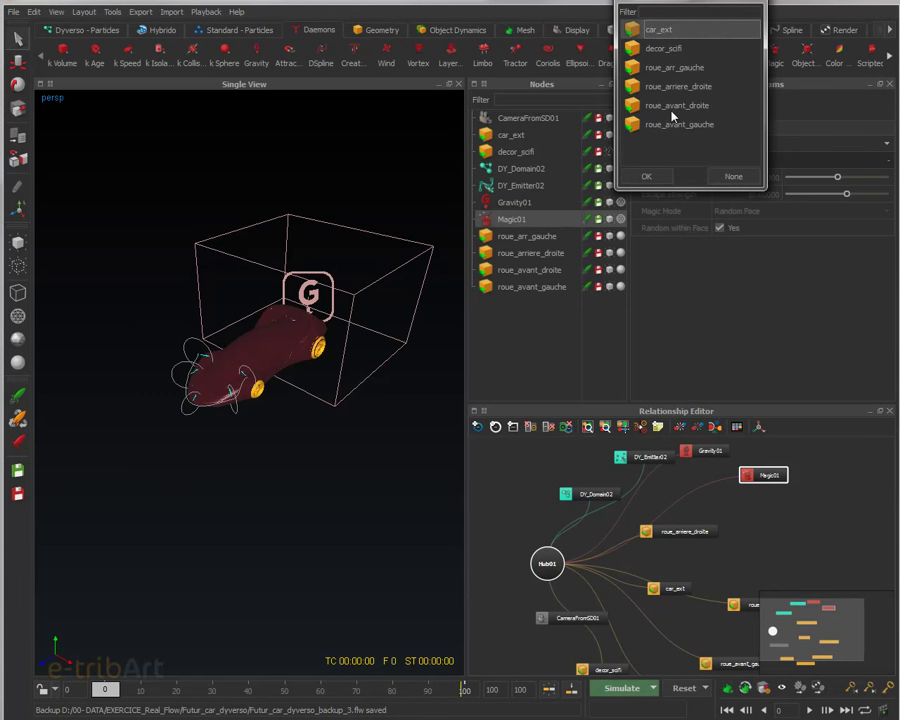
left_click(648, 176)
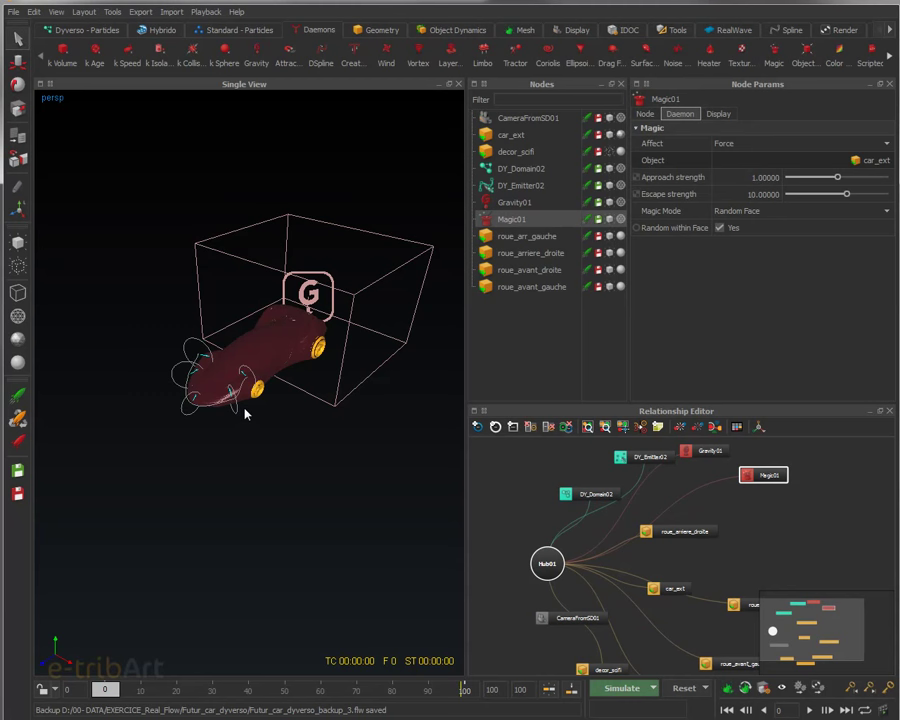
- Set the Magic daemon's Approach strength to 12 and its Escape strength to 80
left_click_drag(221, 396, 218, 391, "alt")
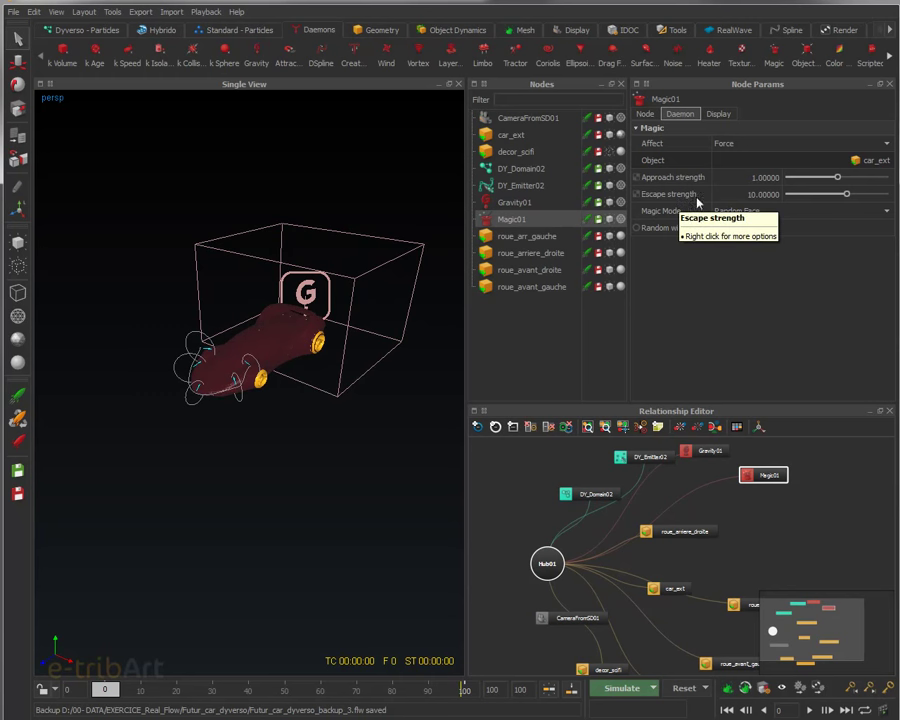
left_click(767, 177)
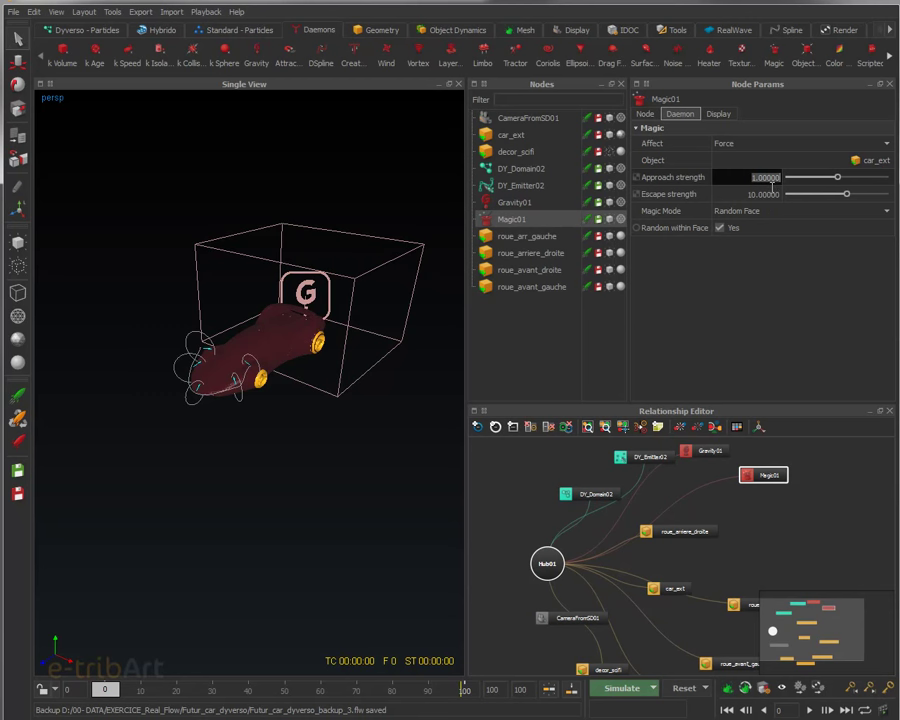
key("BackSpace")
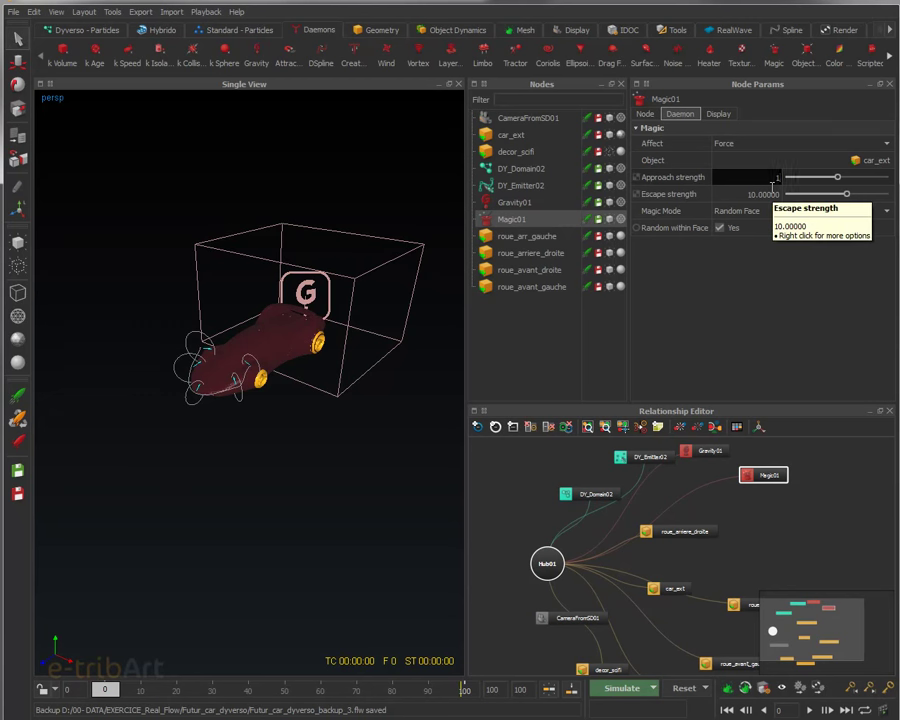
type("8")
key("Return")
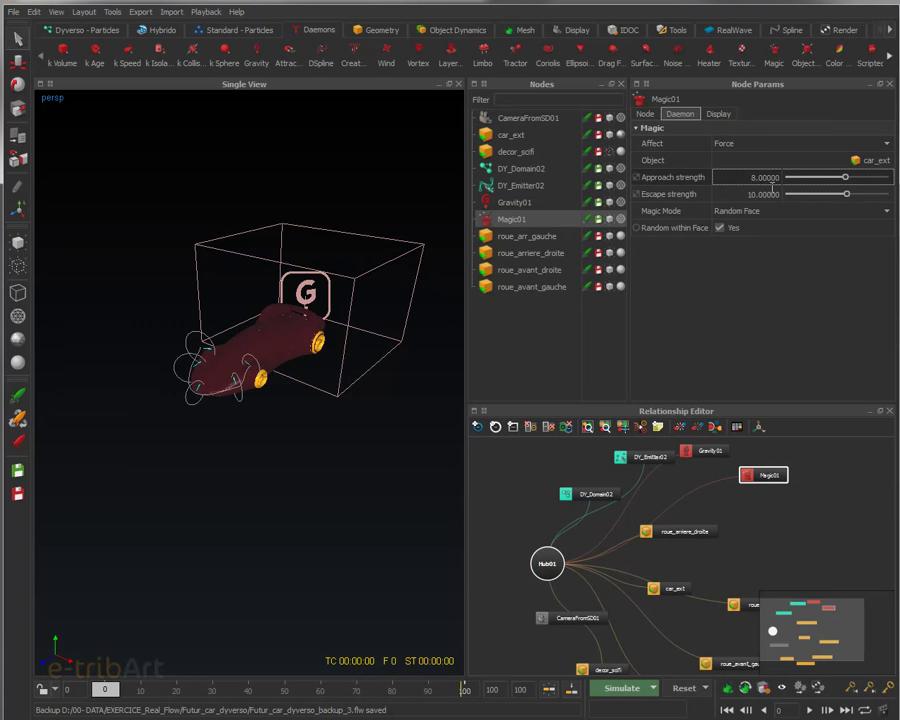
type("1200")
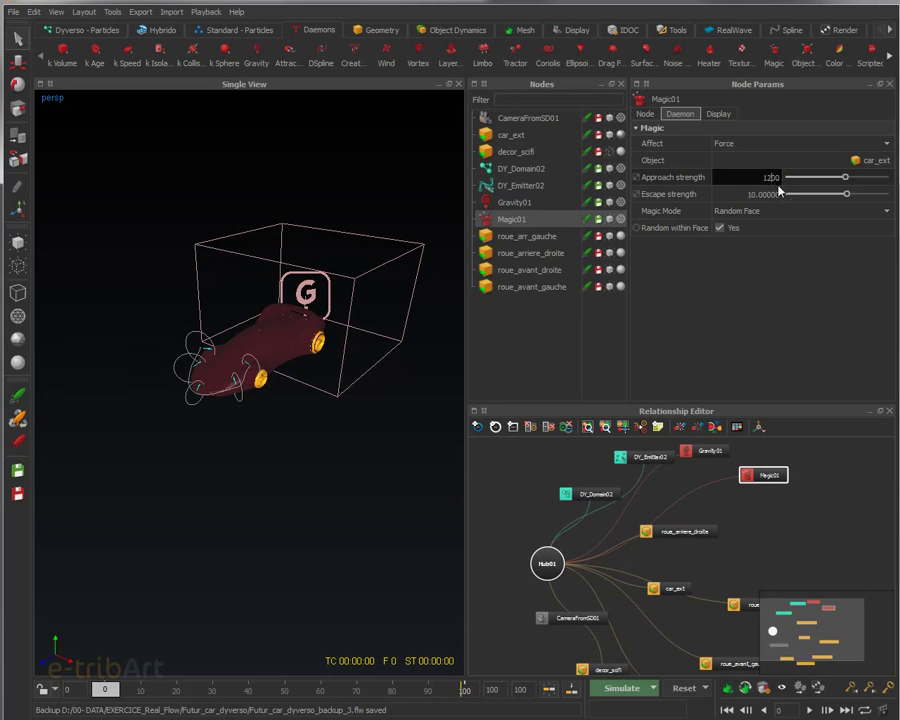
key("Return")
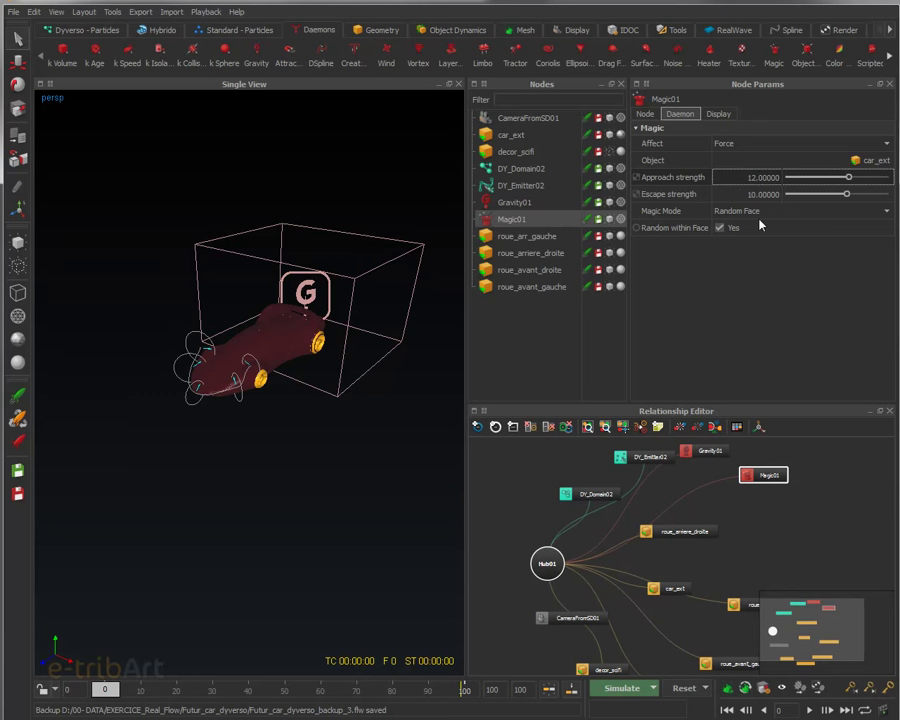
left_click(757, 194)
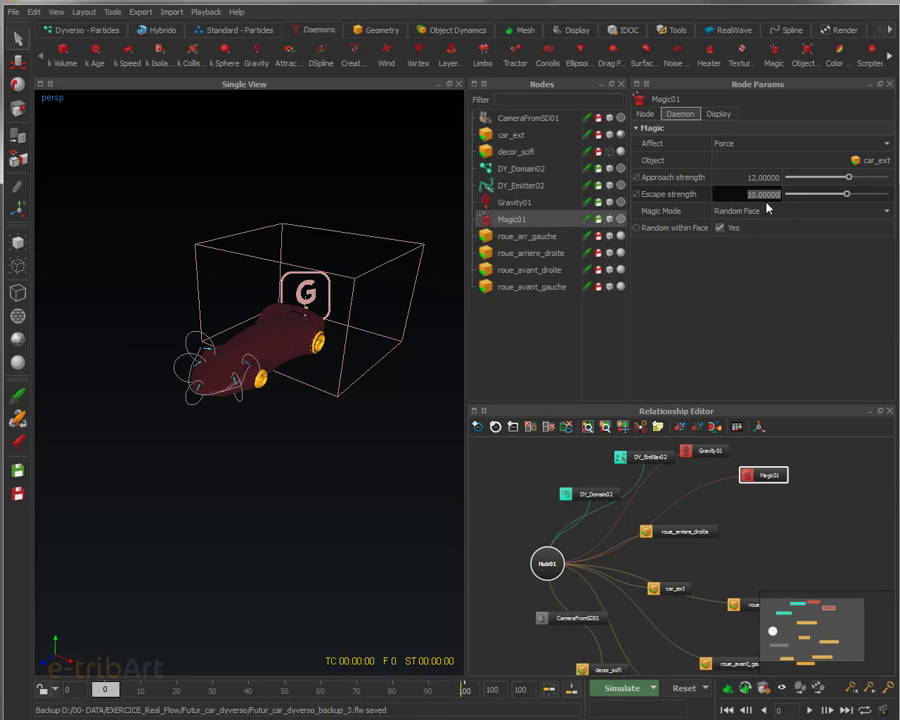
type("80")
key("Return")
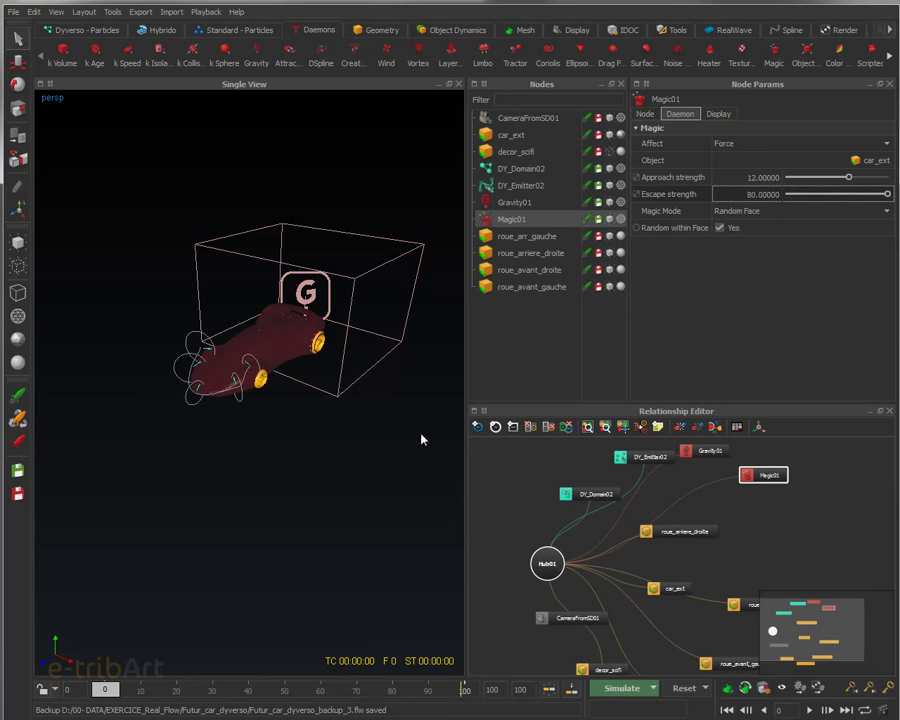
- Reset the simulation data, simulate up to frame 24 while following the particles from the front and side, and stop
left_click(683, 689)
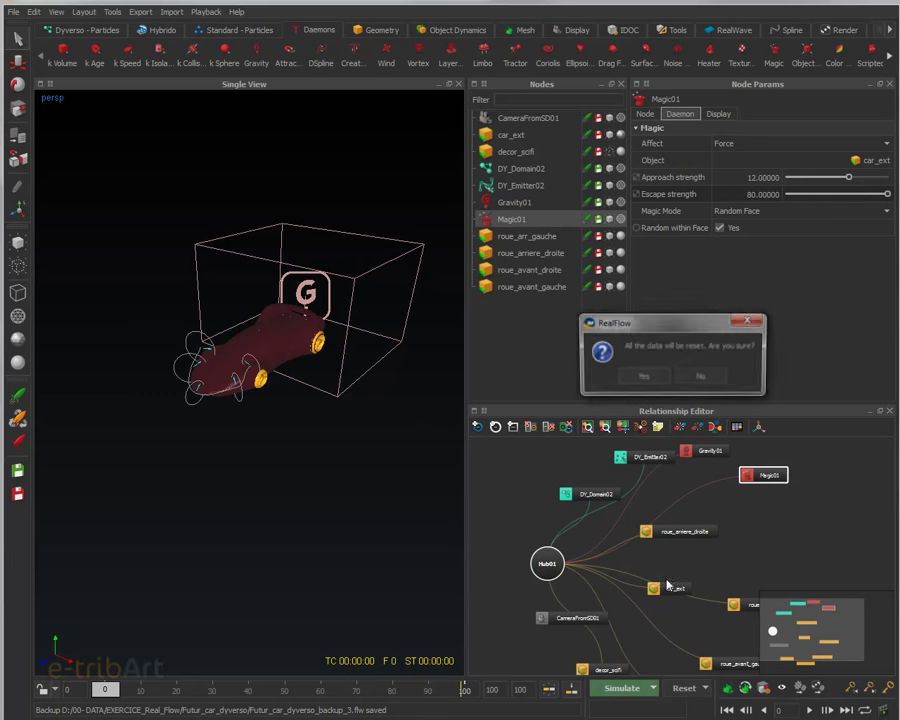
left_click(637, 374)
left_click(614, 690)
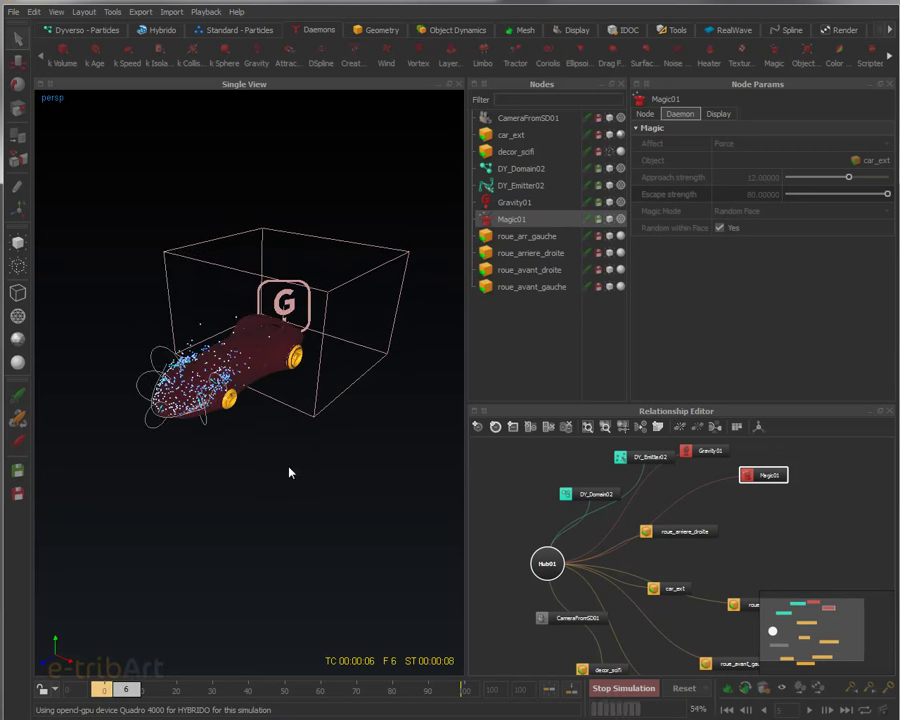
mouse_move(301, 451)
left_mouse_down("alt")
mouse_move(269, 466)
mouse_move(223, 458)
mouse_move(354, 528)
mouse_move(362, 505)
mouse_move(250, 450)
mouse_move(262, 412)
mouse_move(282, 390)
mouse_move(243, 446)
mouse_move(290, 462)
left_mouse_up("alt")
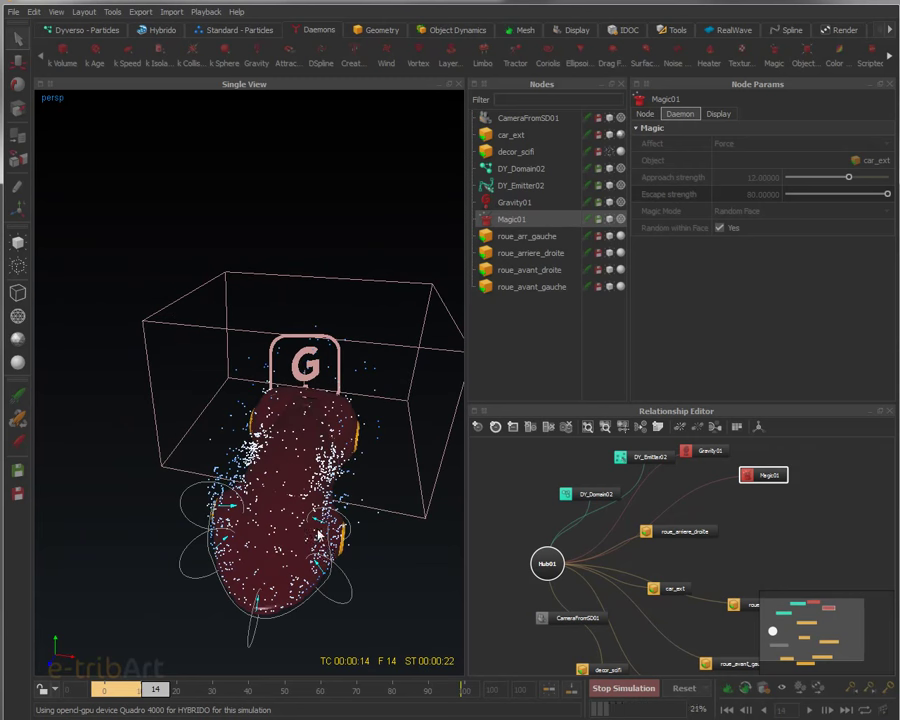
scroll(325, 557, "up", 2)
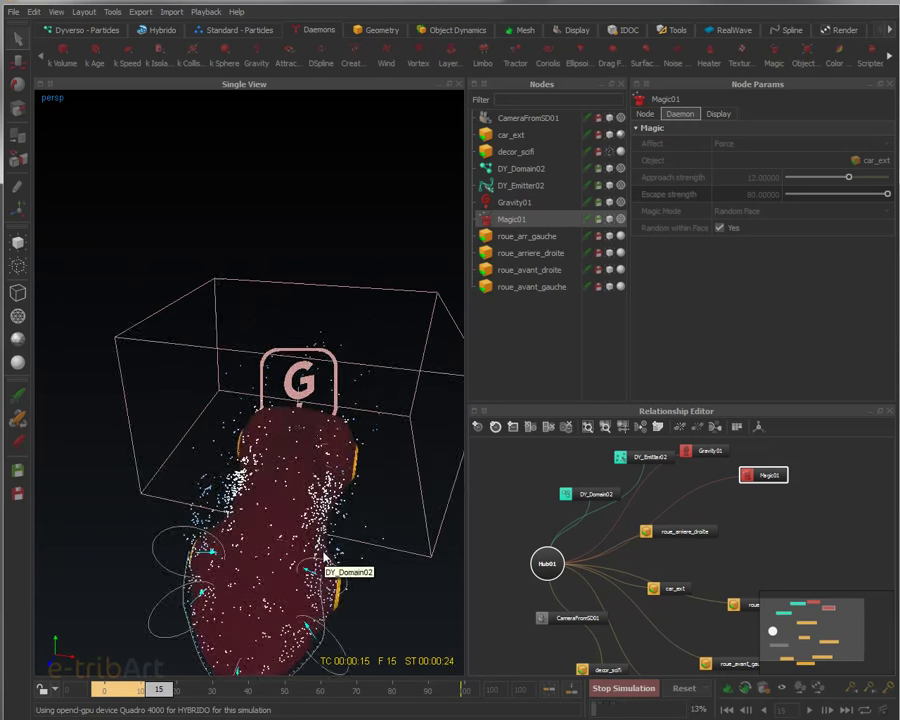
scroll(325, 557, "down", 4)
left_click_drag(325, 557, 247, 541, "alt")
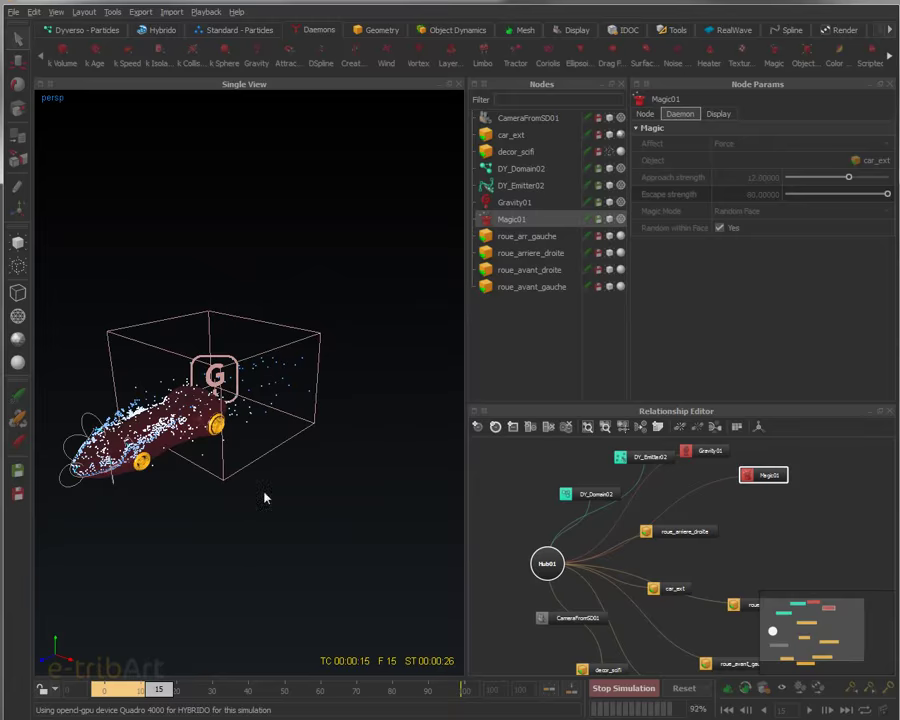
left_click_drag(265, 496, 397, 503, "alt")
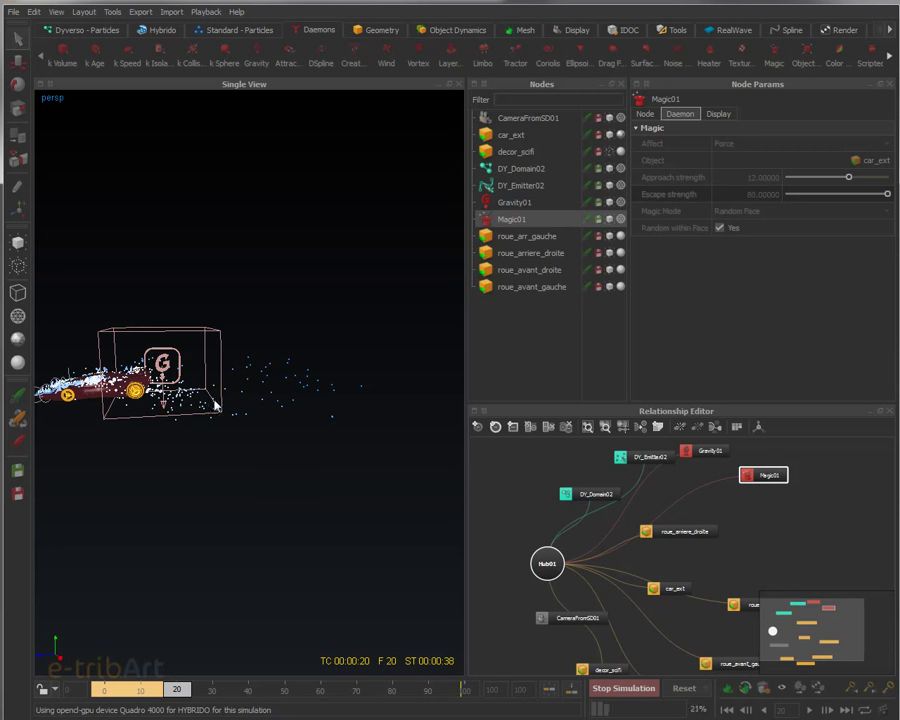
middle_click_drag(207, 416, 388, 415, "alt")
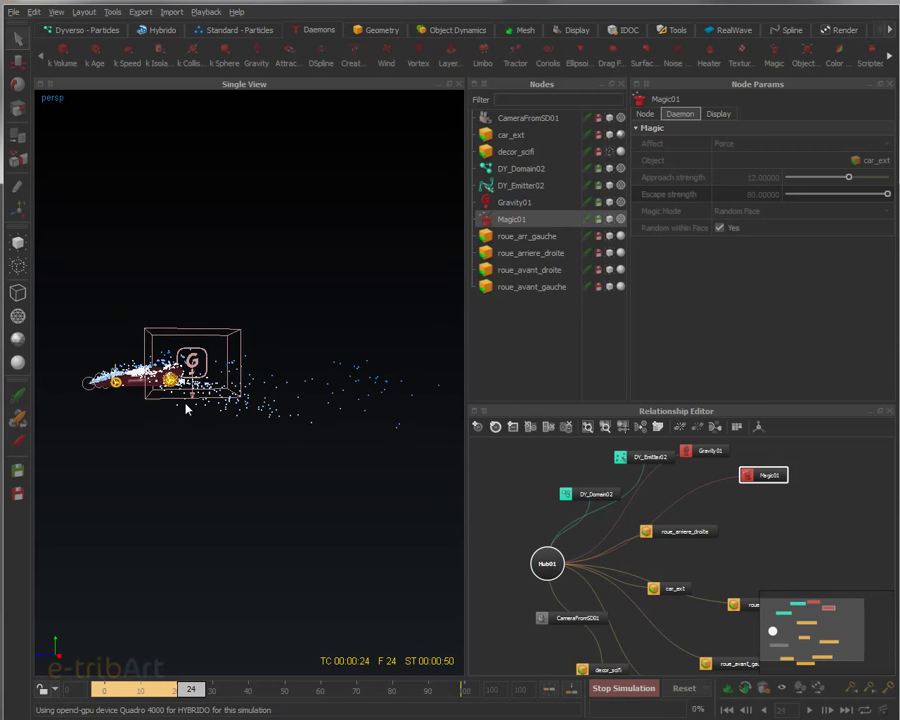
left_click_drag(203, 411, 280, 433, "alt")
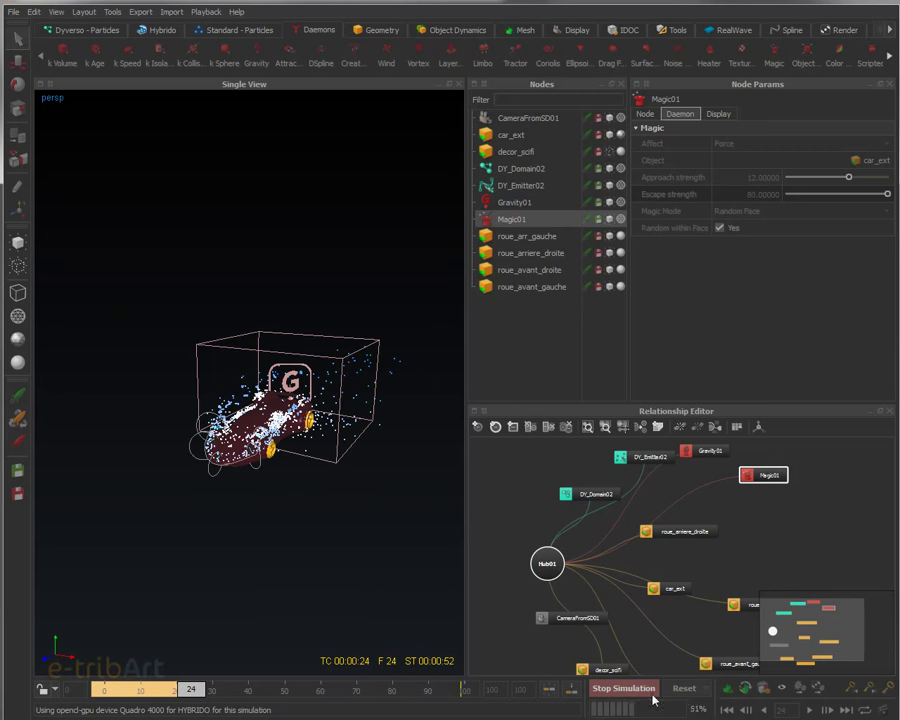
left_click_drag(445, 495, 216, 466, "alt")
- Examine up close how the particles spread over the car body at frame 24
right_click_drag(216, 466, 297, 466, "alt")
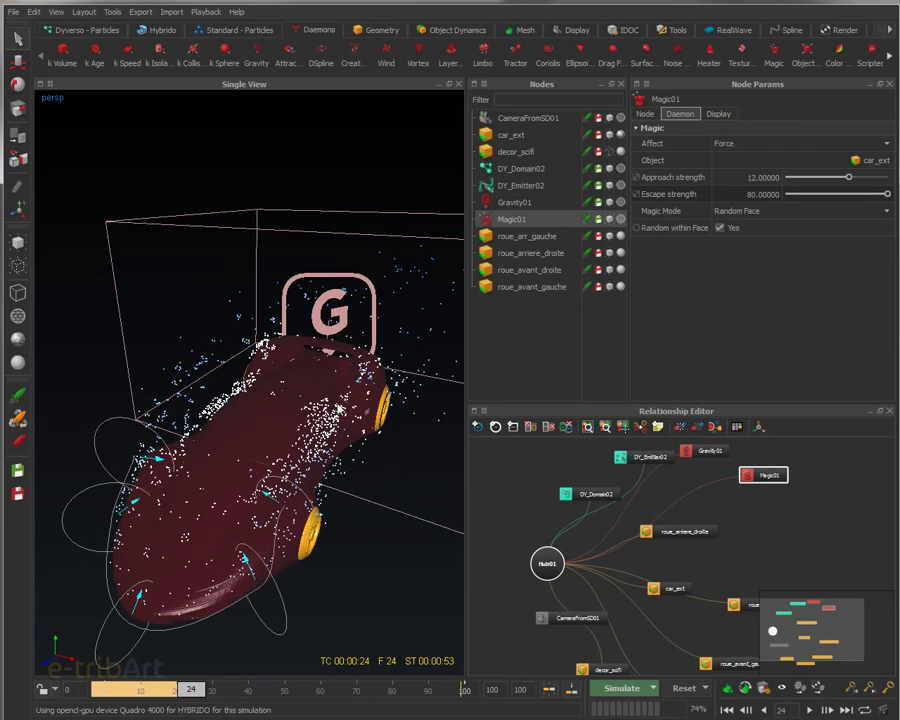
left_click_drag(297, 466, 343, 465, "alt")
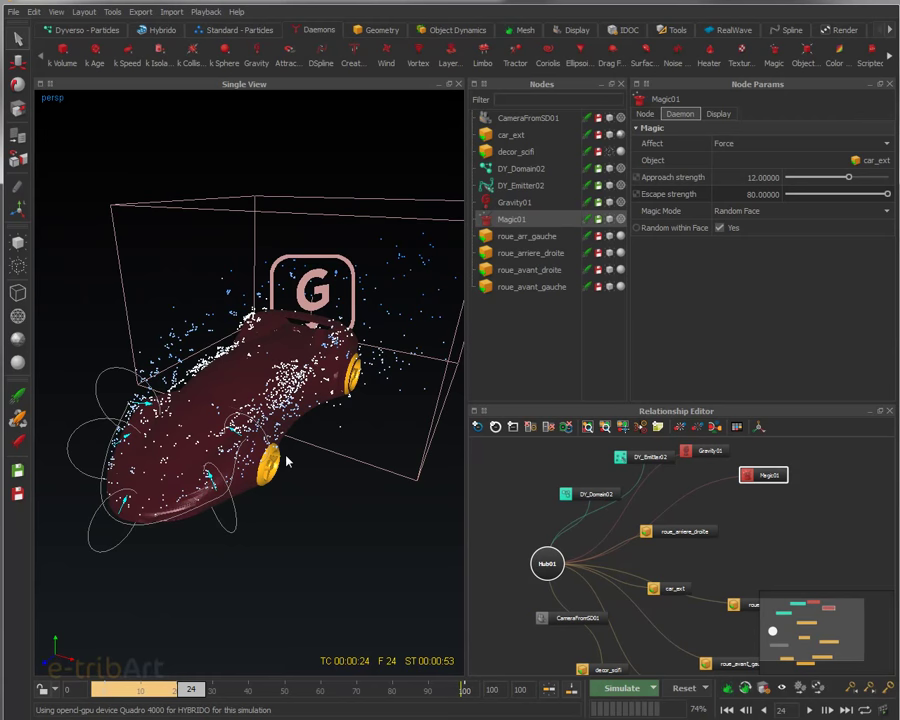
left_click_drag(284, 436, 318, 476, "alt")
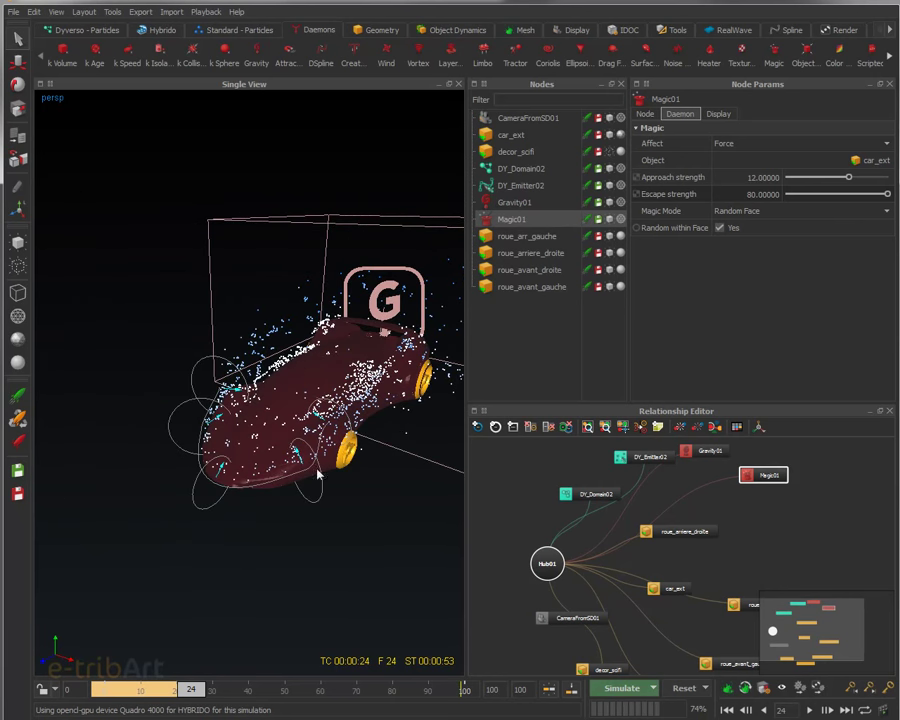
- Switch the Magic daemon's mode to Nearest Face, reset the simulation data and bring the car back into view
left_click(747, 214)
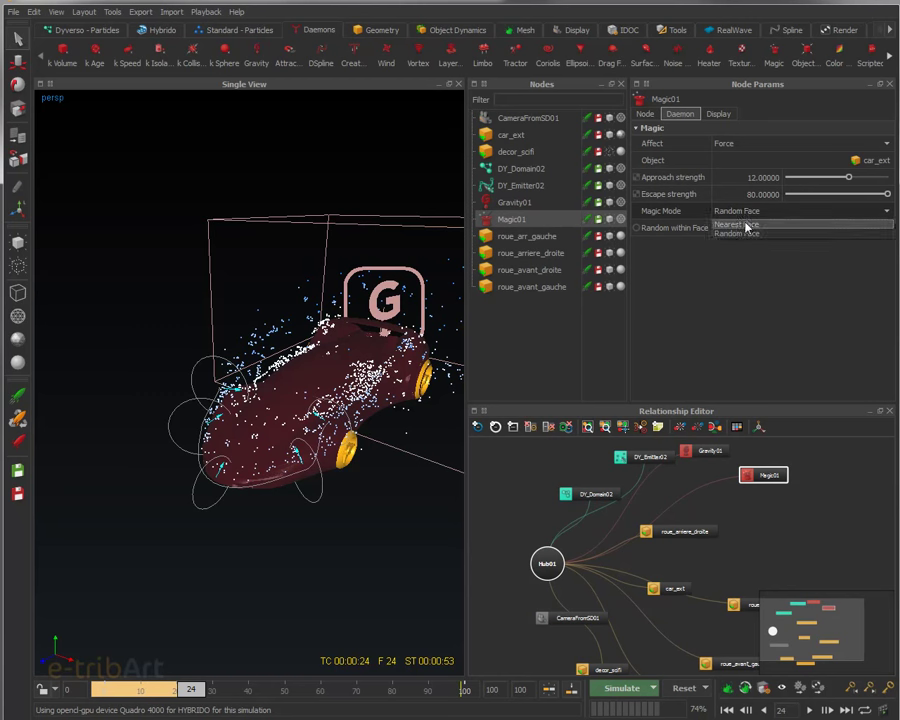
left_click(745, 225)
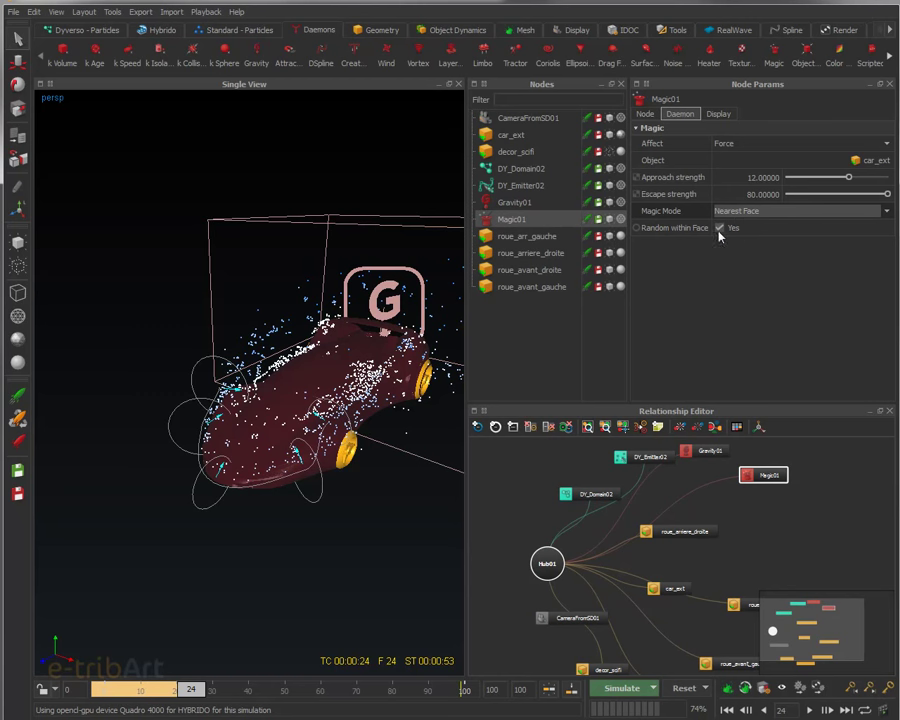
left_click(684, 688)
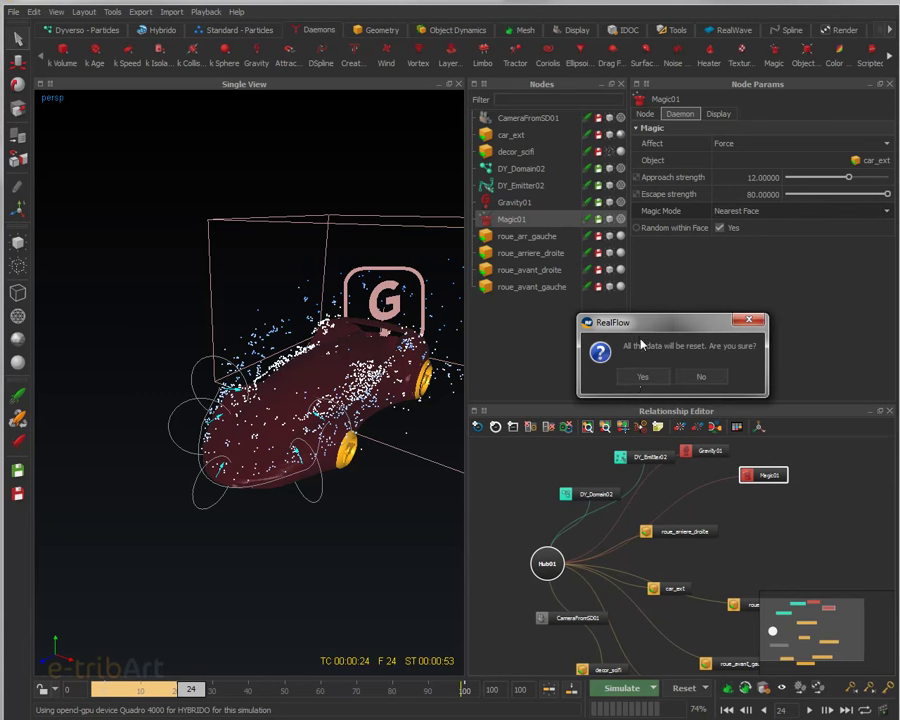
left_click(637, 380)
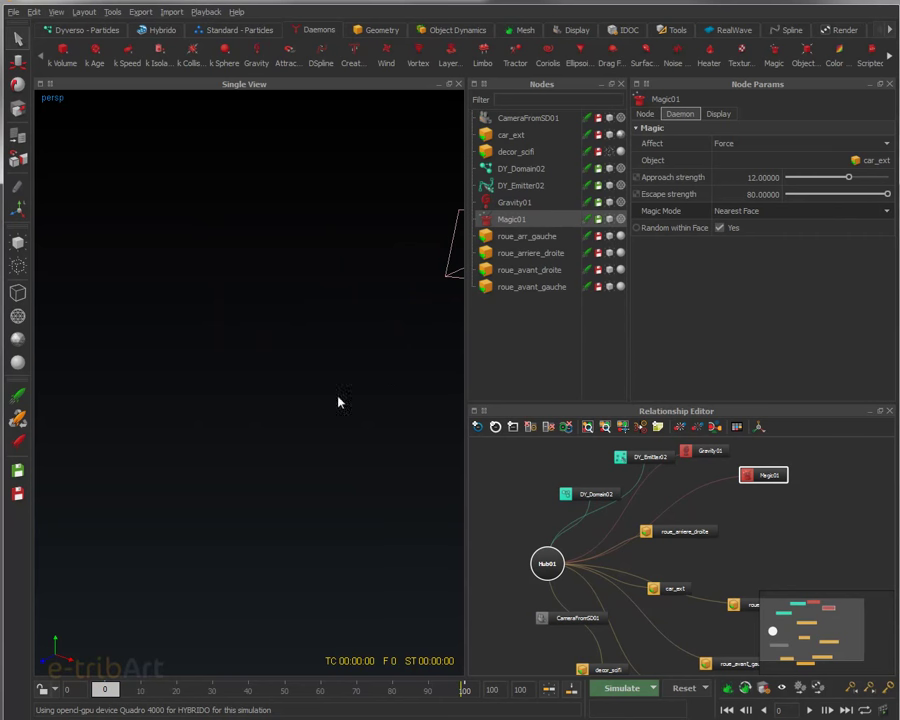
left_click_drag(114, 506, 297, 431, "alt")
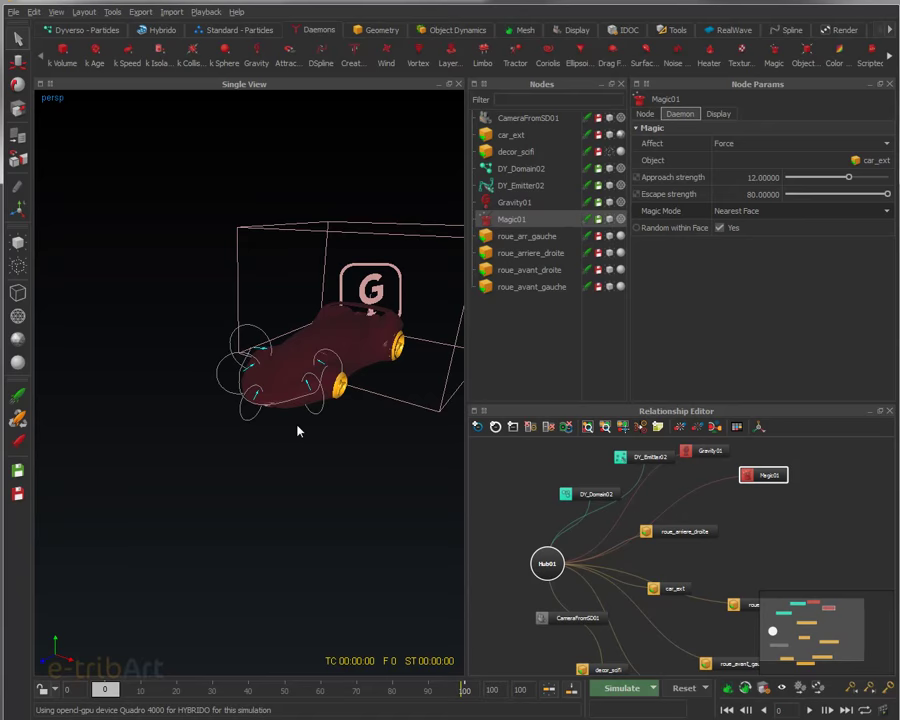
- Run the simulation with the Nearest Face mode, following the particles along the car body
left_click(622, 692)
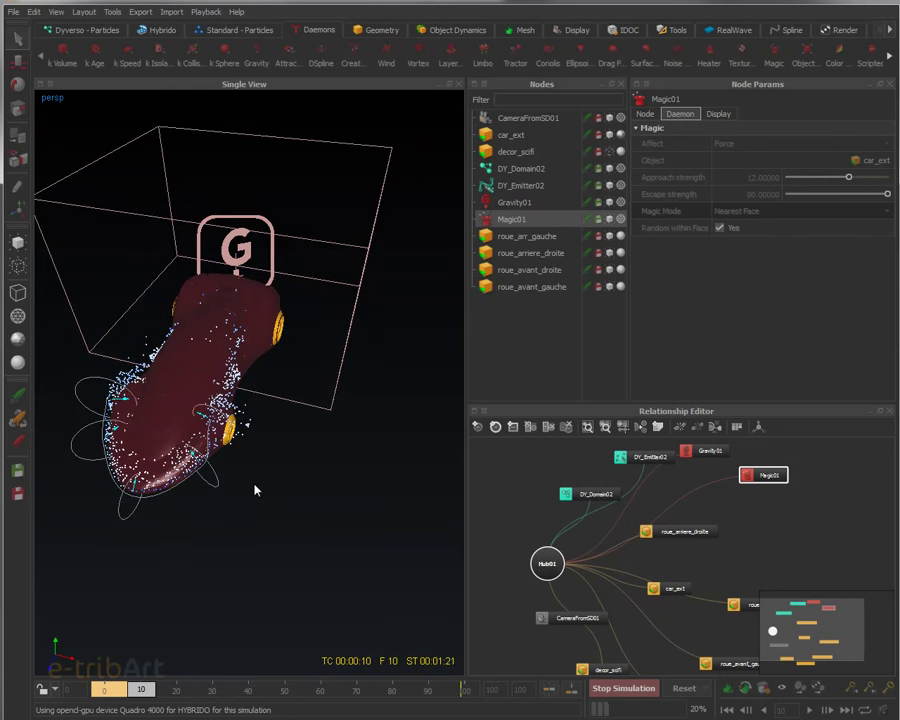
left_click_drag(221, 484, 181, 457, "alt")
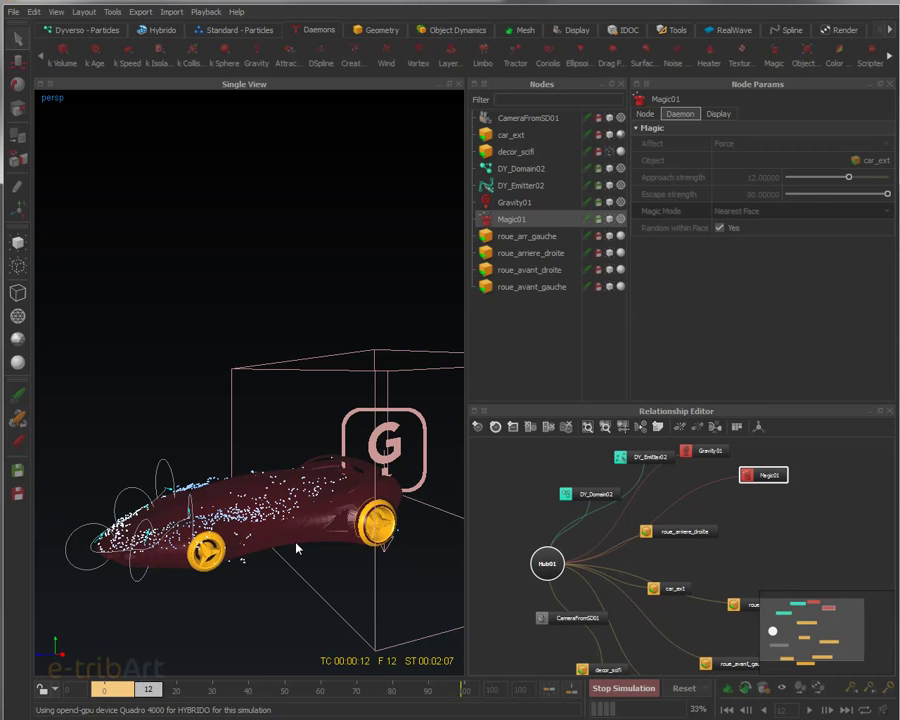
middle_click_drag(296, 548, 251, 542, "alt")
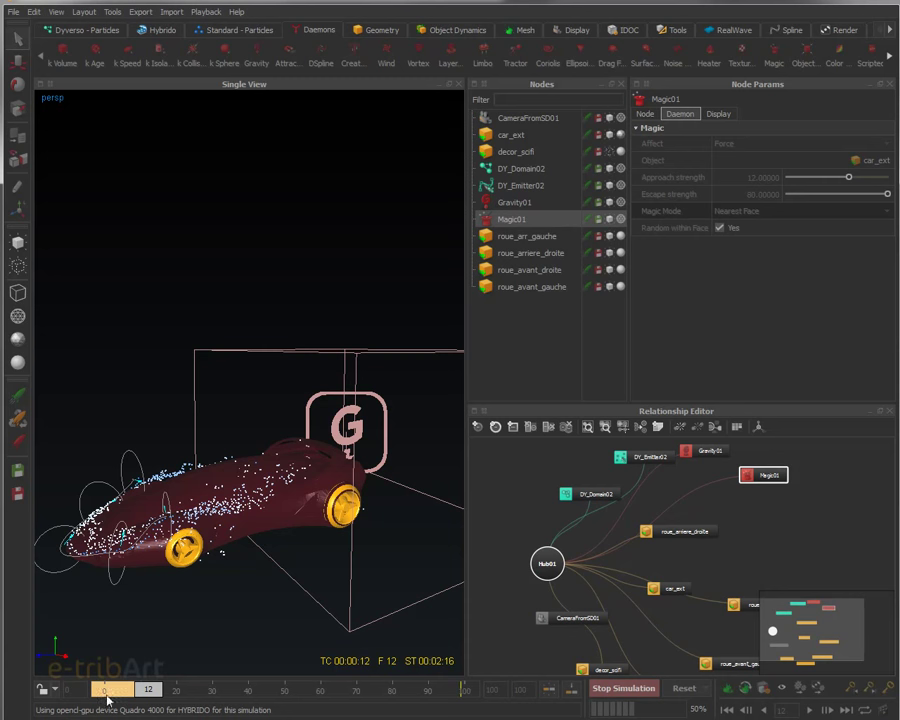
- Scrub the simulated range to frame 18 and examine the particles on the car from above and from the side
left_click(175, 685)
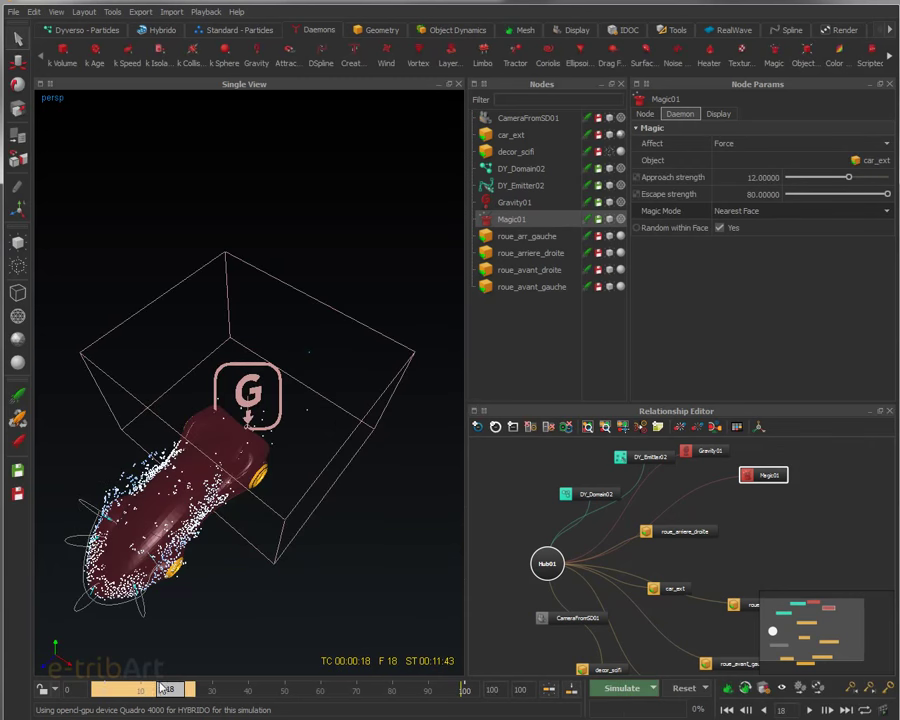
mouse_move(175, 685)
left_mouse_down()
mouse_move(138, 692)
mouse_move(174, 703)
left_mouse_up()
left_click_drag(155, 518, 235, 480, "alt")
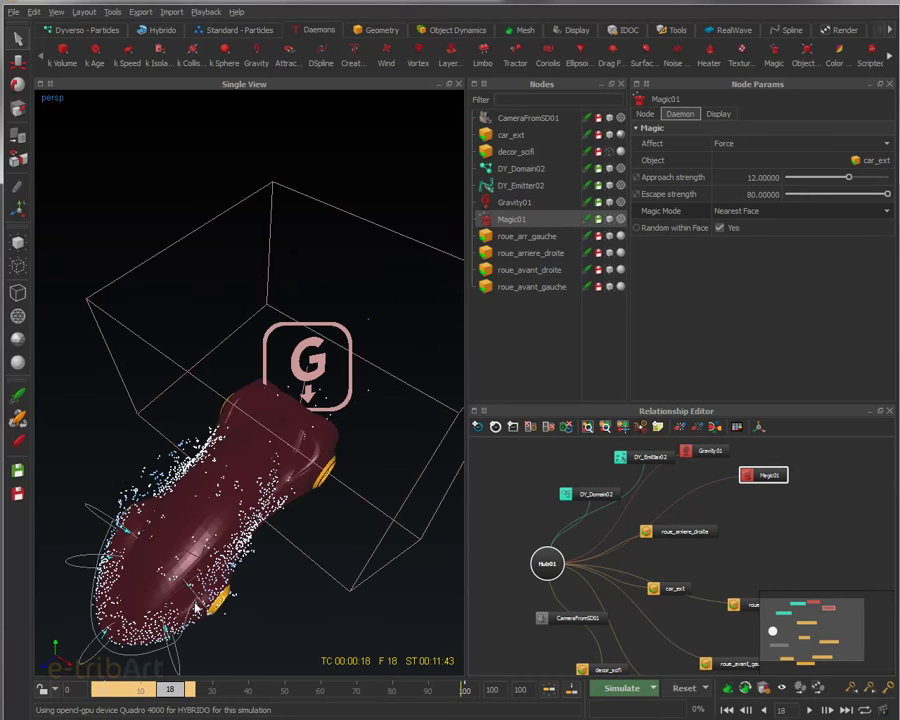
left_click_drag(131, 624, 117, 508, "alt")
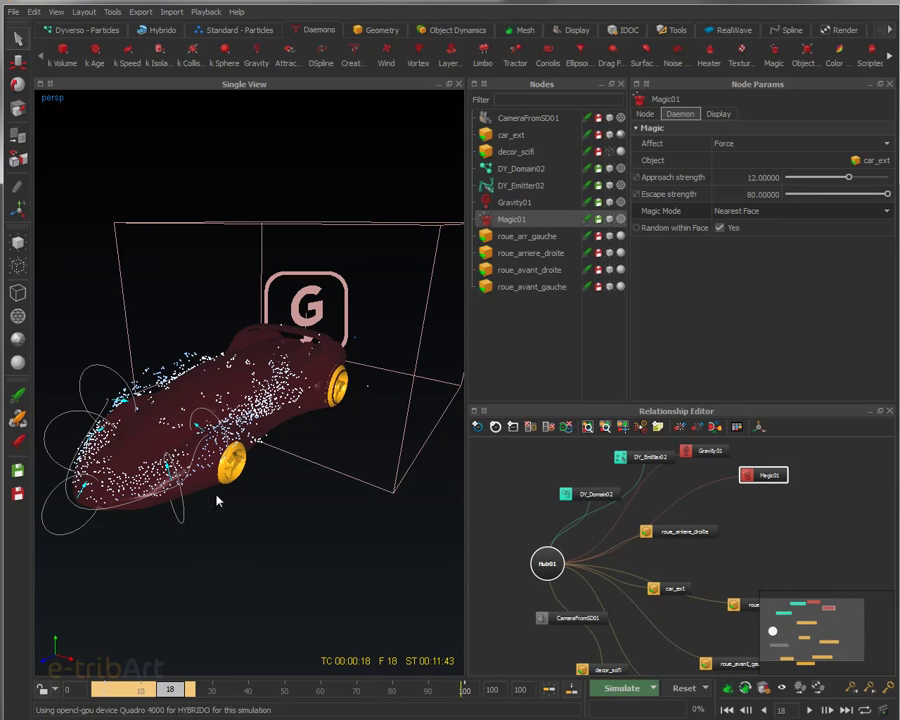
- Go to frame 19 and examine the particle flow along the car from several angles and distances
mouse_move(166, 697)
left_mouse_down()
mouse_move(146, 697)
mouse_move(173, 693)
left_mouse_up()
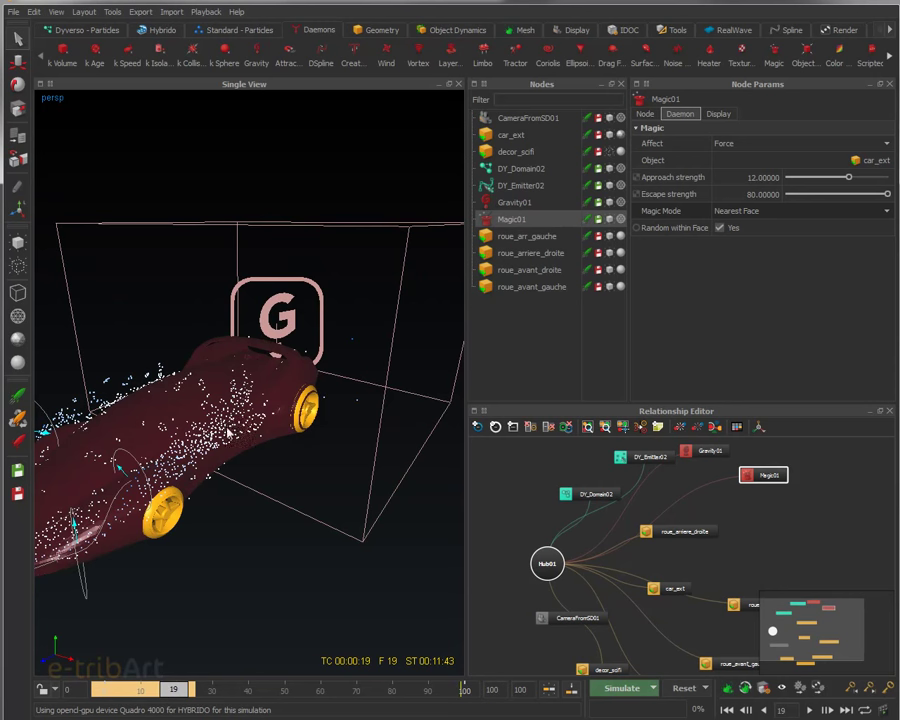
scroll(225, 420, "down", 4)
left_click_drag(232, 440, 352, 420, "alt")
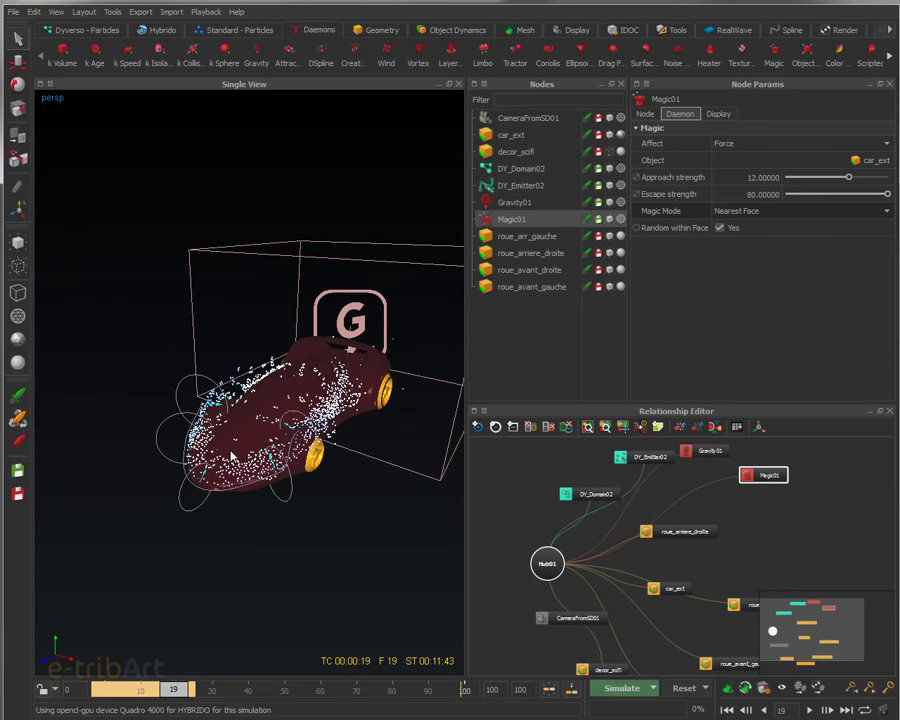
left_click_drag(162, 304, 250, 470, "alt")
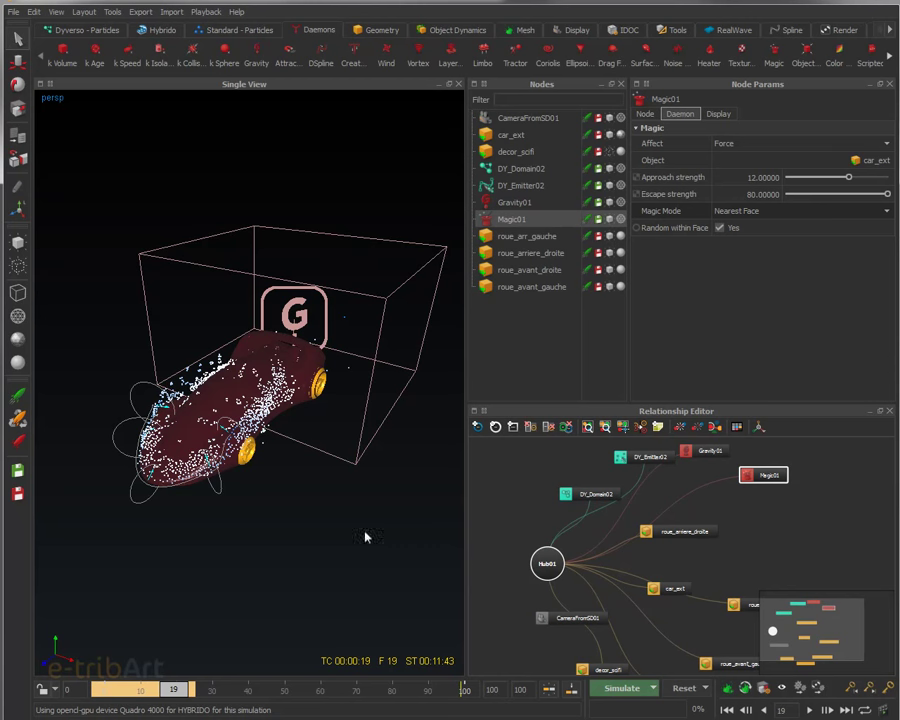
scroll(257, 482, "down", 4)
left_click_drag(277, 479, 352, 402, "alt")
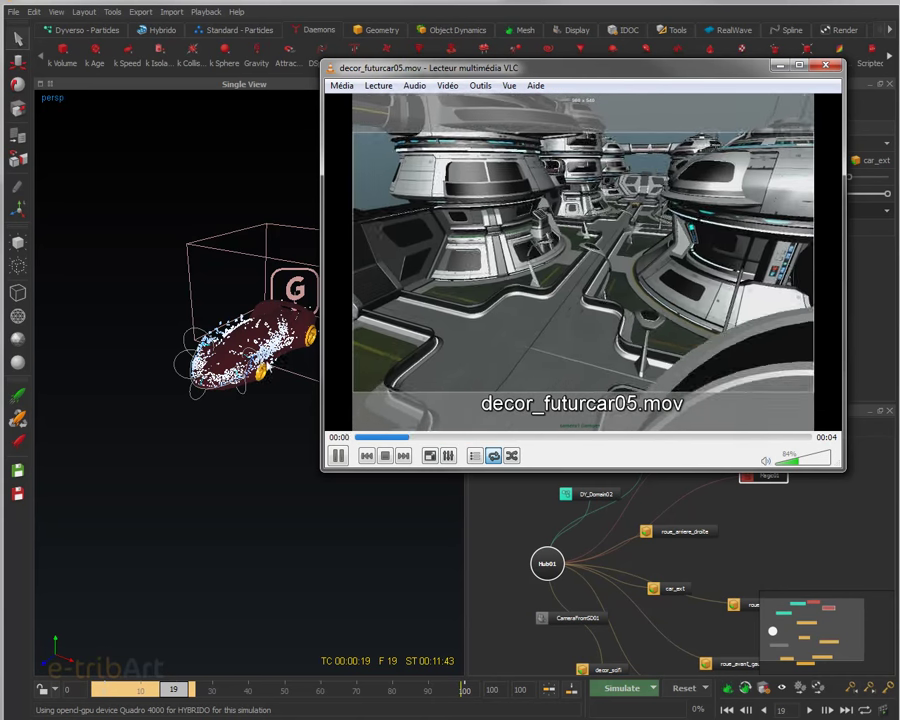
- Switch to the VLC player showing decor_futurcar05.mov and move its window away from the car
left_click_drag(600, 67, 634, 49)
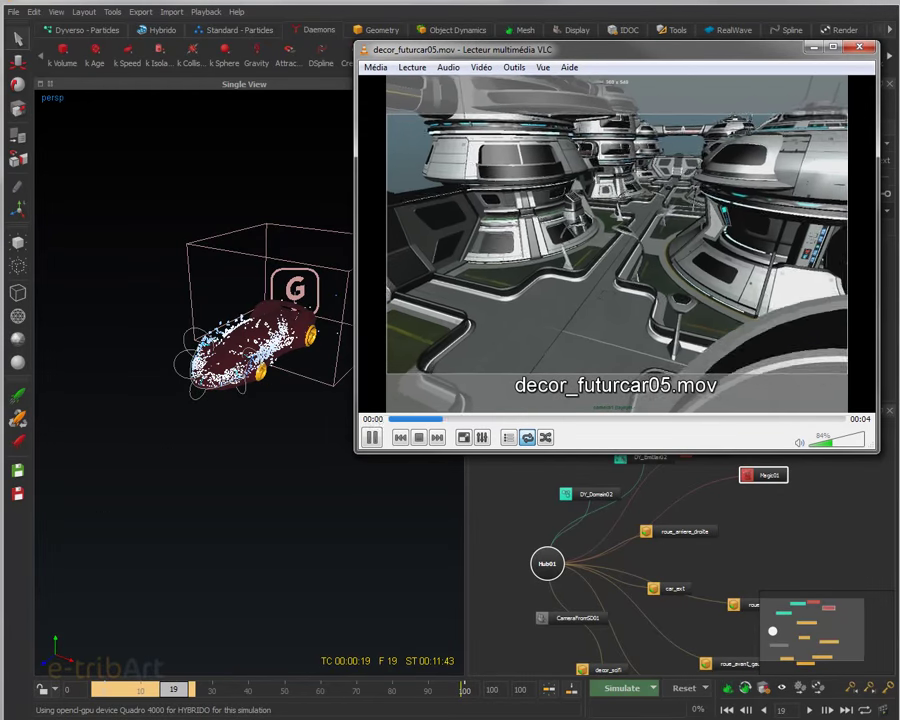